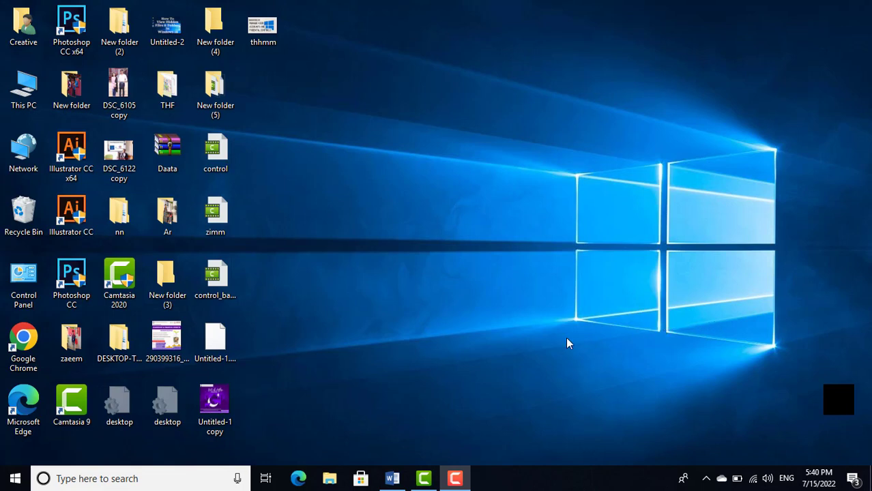
Switch to the blank Word document
click(391, 477)
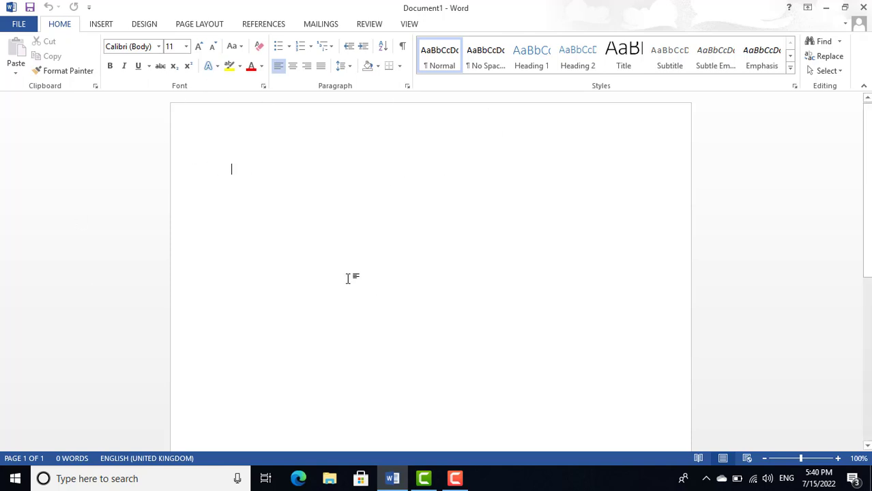
key(super+r)
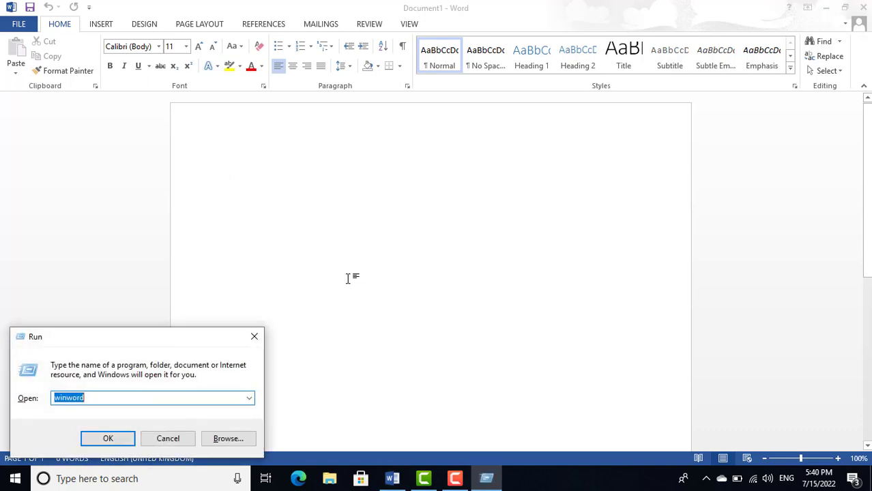
text(winw)
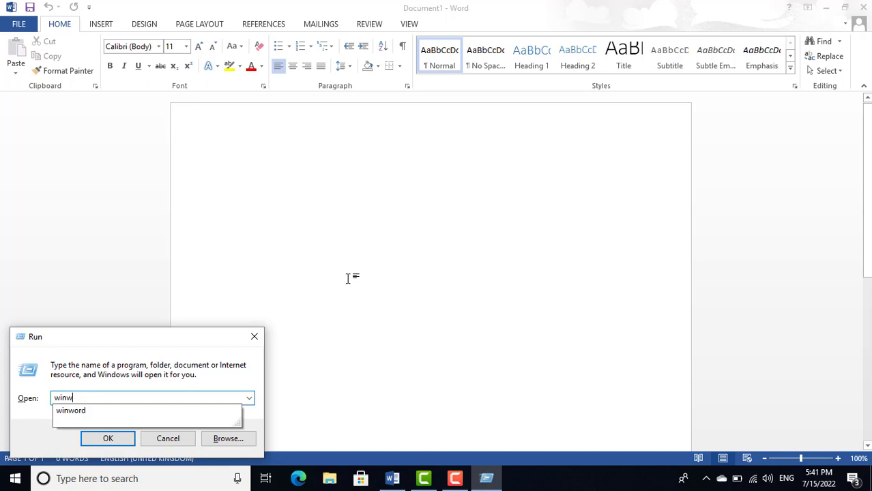
text(ord)
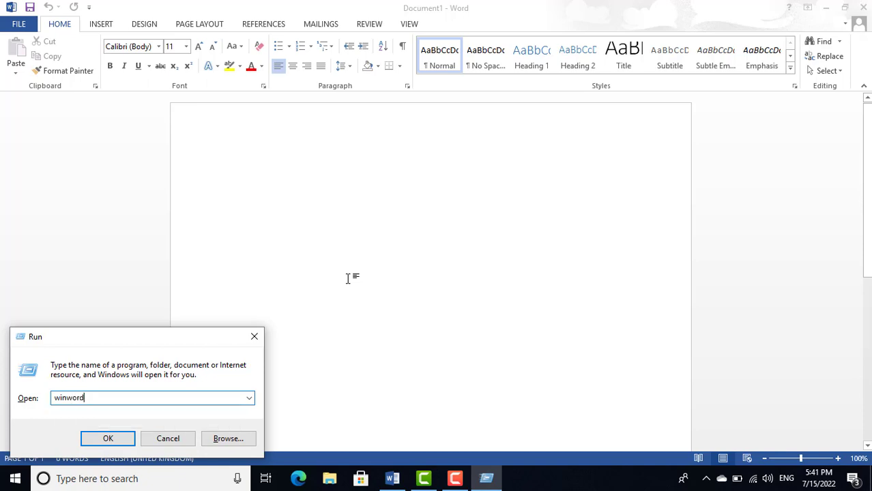
click(189, 443)
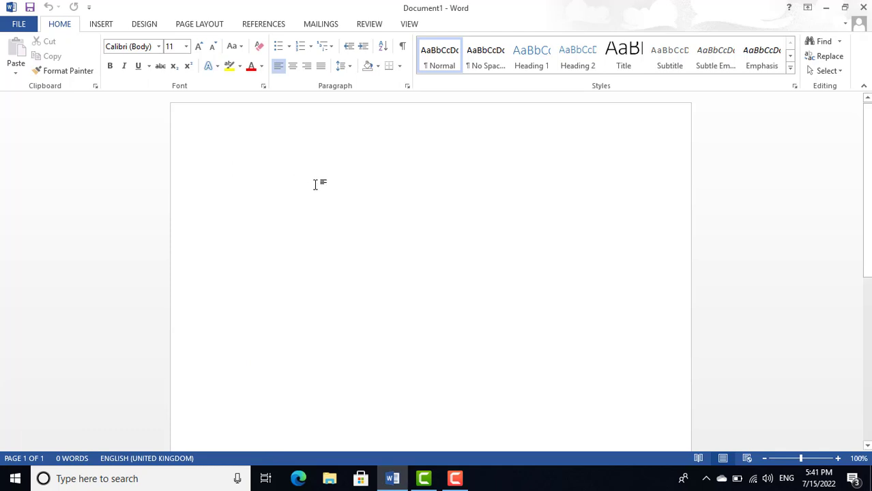
Enter the text "docx" on the blank page and enlarge it to 26 pt
text(xl)
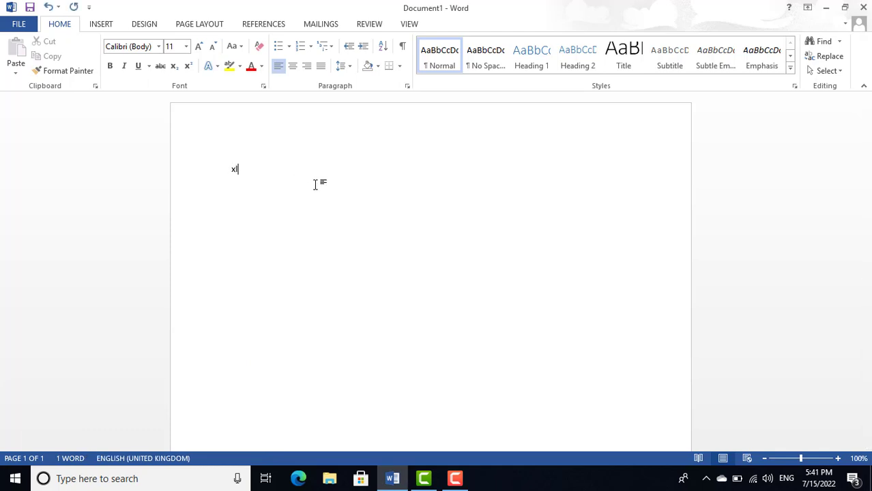
text(doc)
click(216, 176)
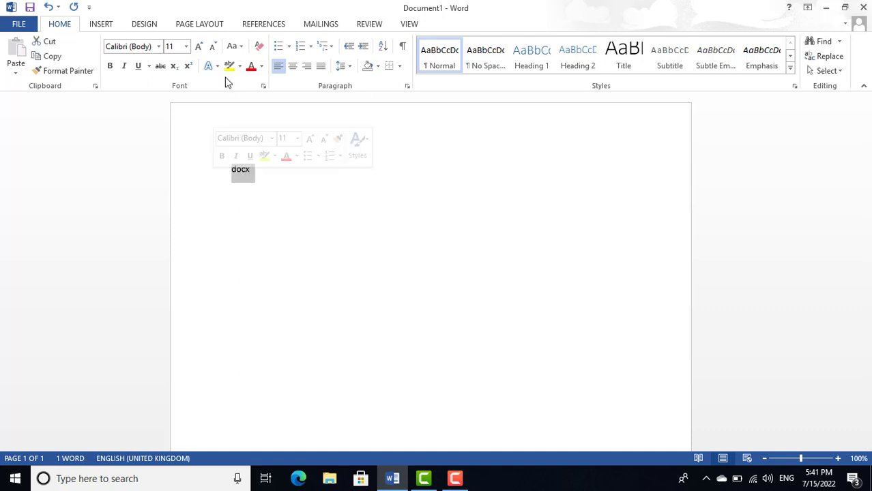
triple_click(199, 48)
double_click(199, 48)
triple_click(198, 48)
click(299, 189)
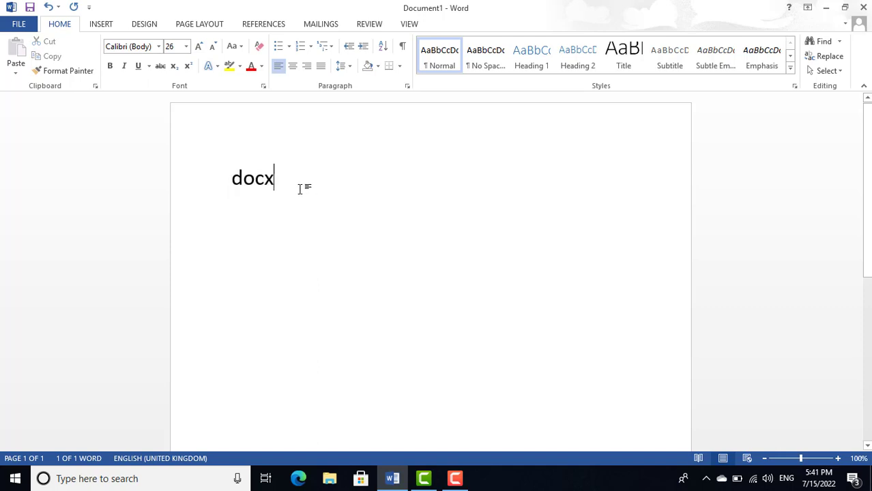
Delete the "docx" text from the page and reduce the font size to 18 pt
click(181, 194)
key(Delete)
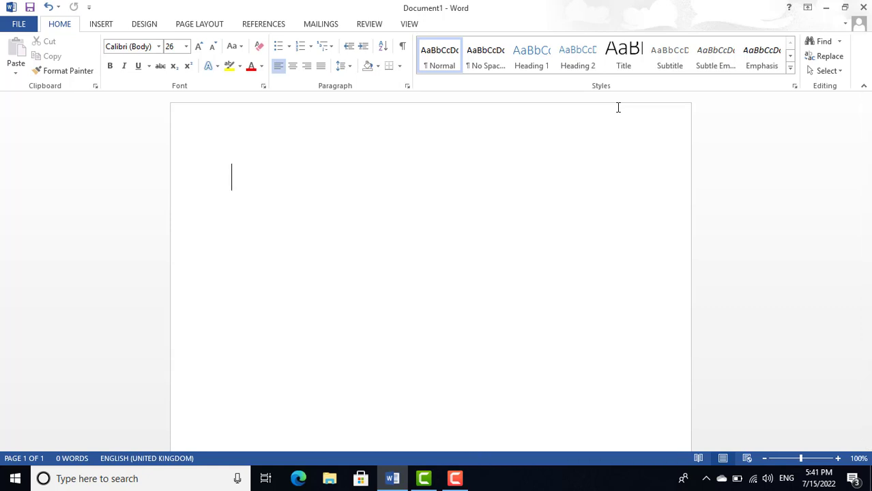
click(216, 49)
click(216, 49)
click(212, 49)
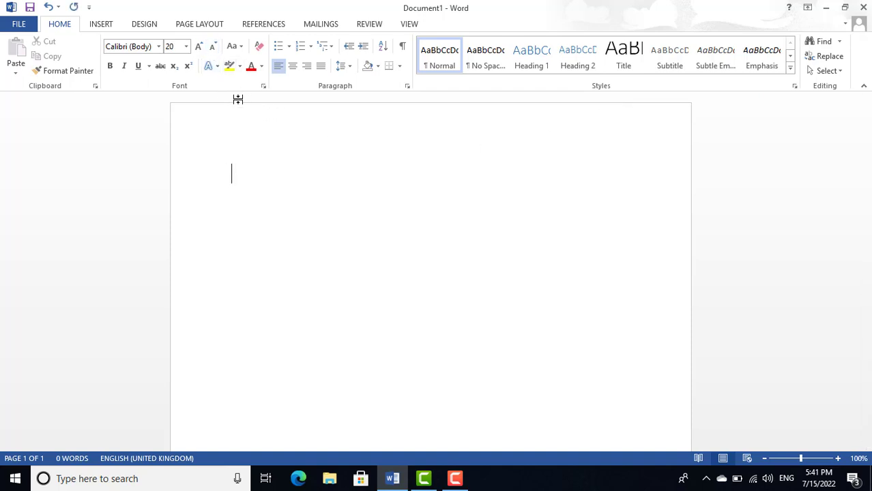
click(214, 49)
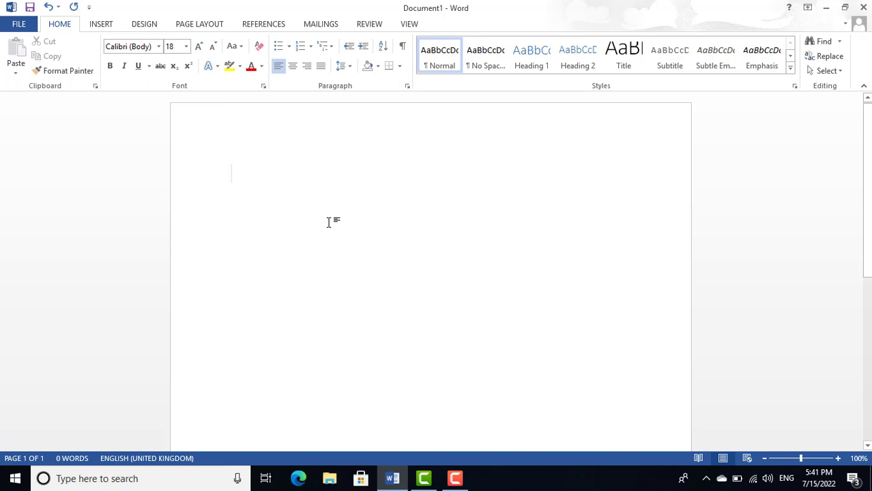
Generate sample paragraphs in the empty document with the =rand() formula
text(=ran)
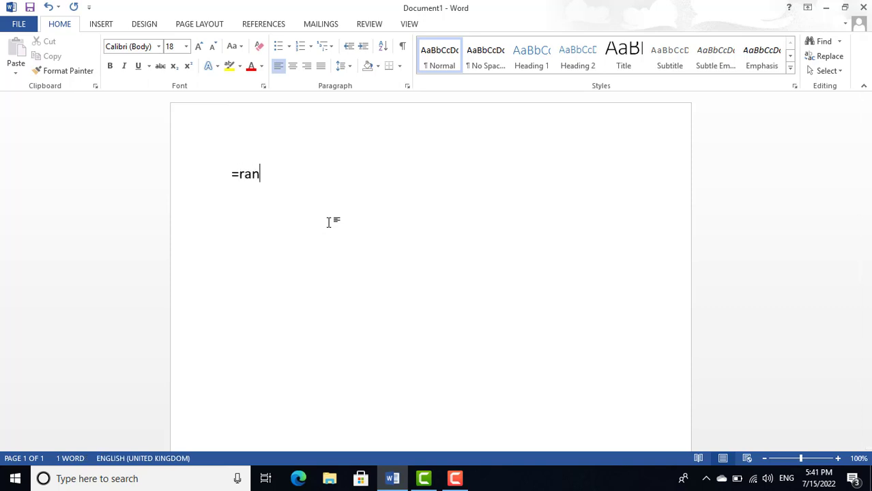
text(d())
key(Return)
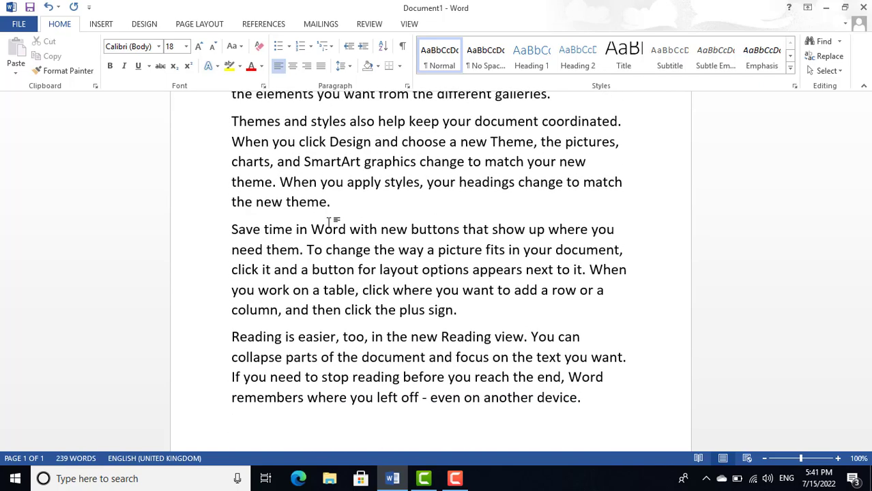
scroll(330, 222, up, 5)
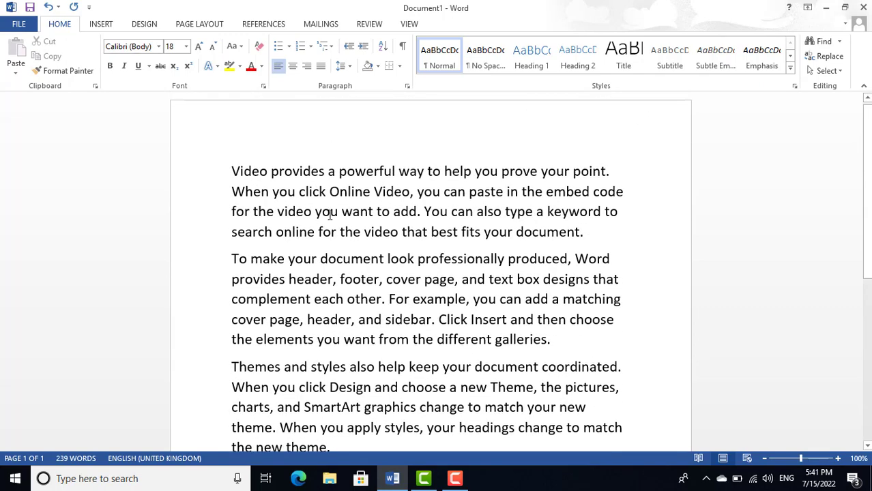
Reduce the font size of the whole document's text to 11 pt
scroll(395, 239, down, 1)
key(ctrl+a)
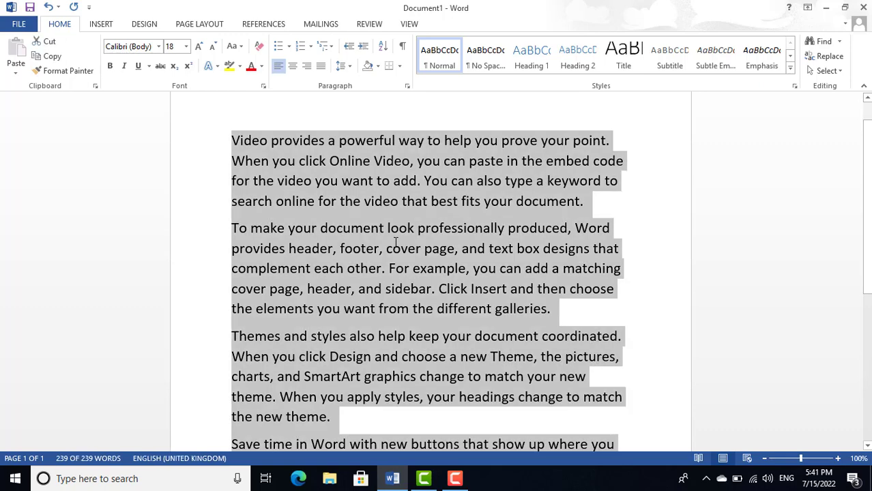
click(212, 47)
click(212, 46)
click(212, 47)
click(212, 46)
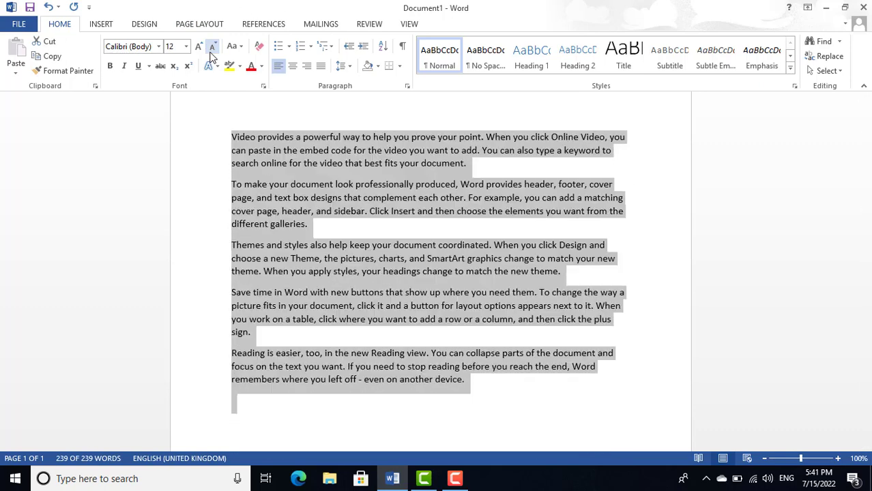
Replace all the text with nine paragraphs of sample text generated by the formula =rand(9)
drag(401, 357, 208, 134)
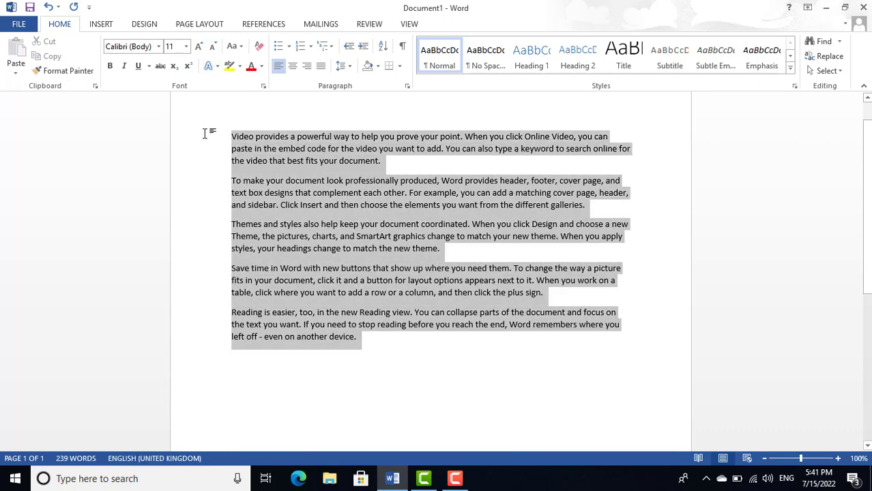
text(=rand()
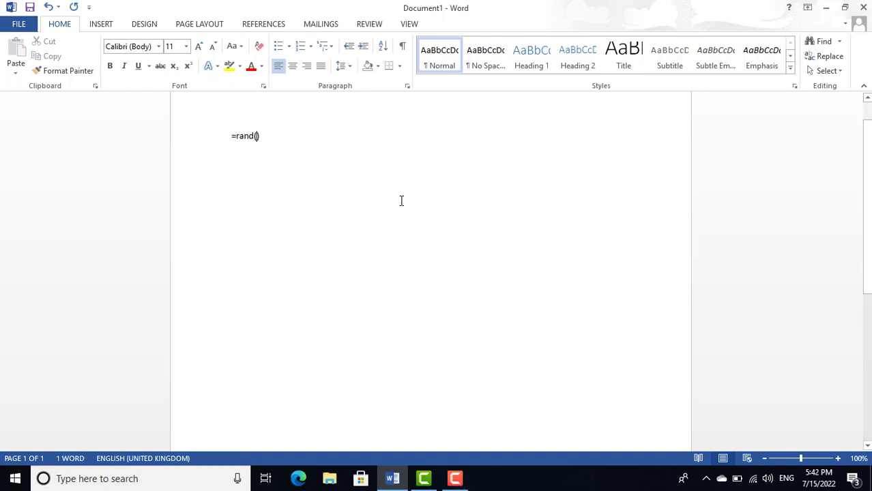
text(9)
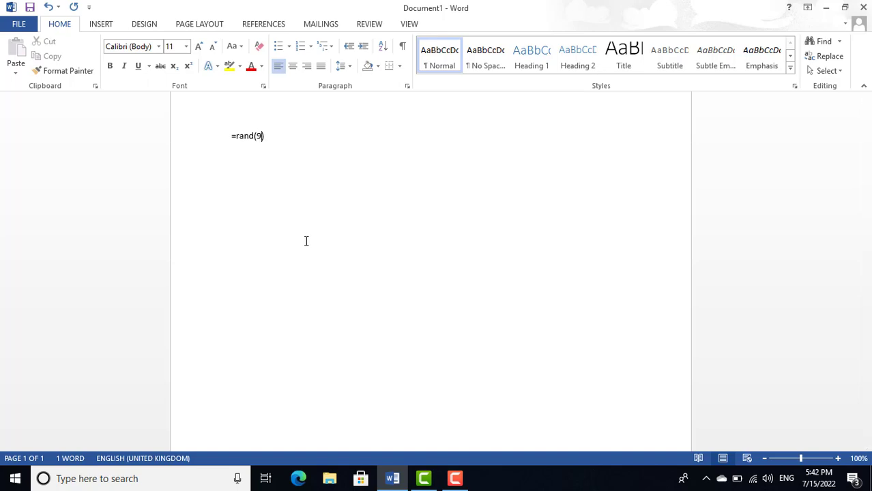
click(370, 151)
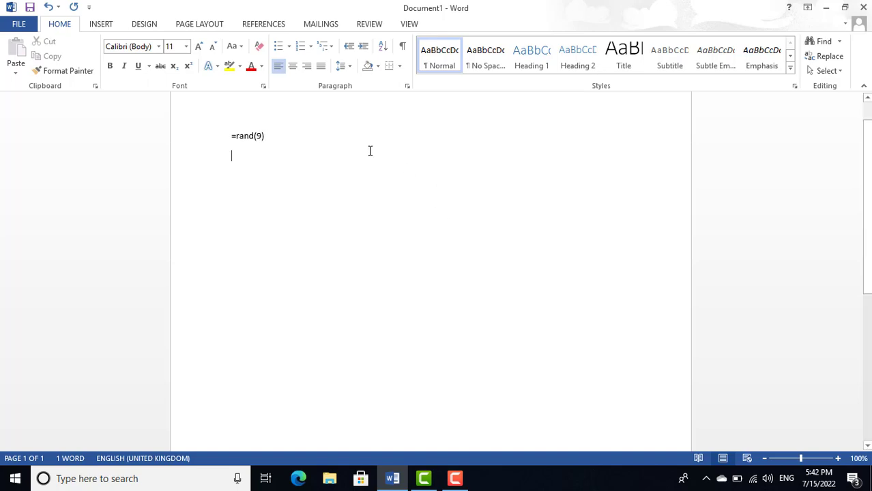
key(Return)
scroll(365, 151, down, 3)
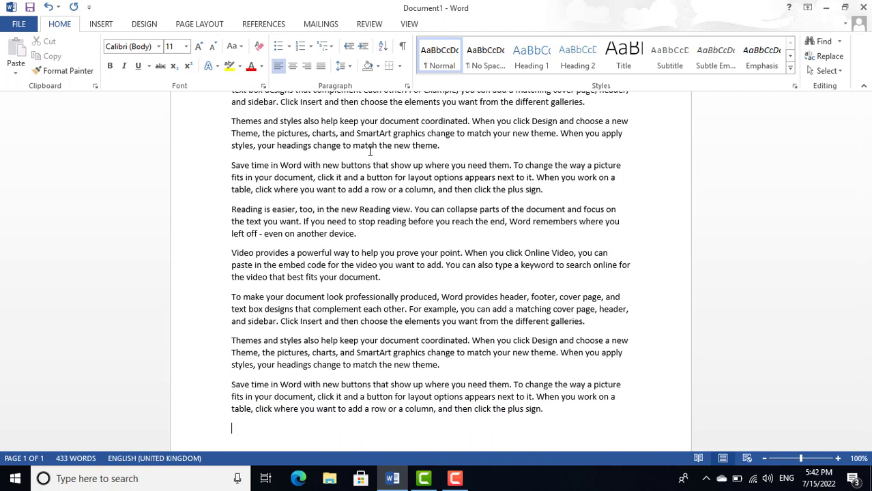
scroll(363, 153, up, 4)
scroll(363, 153, up, 3)
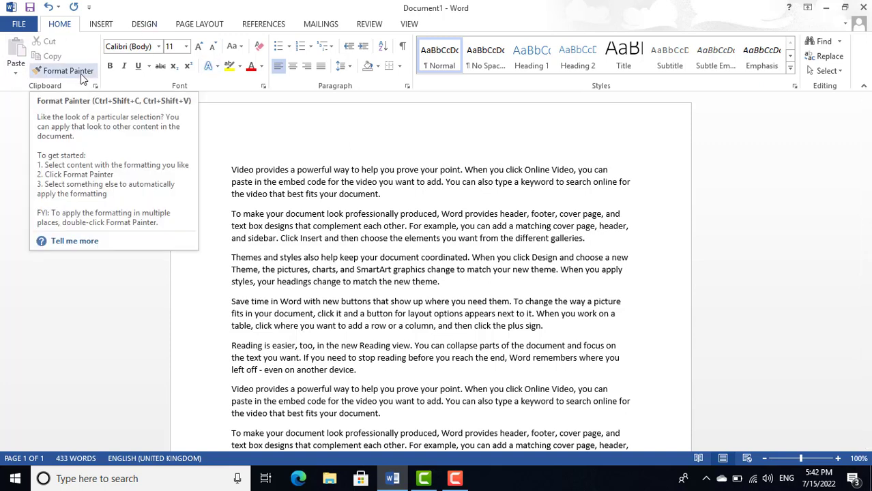
Add the heading "Information" on a new line above the first paragraph
scroll(188, 200, up, 7)
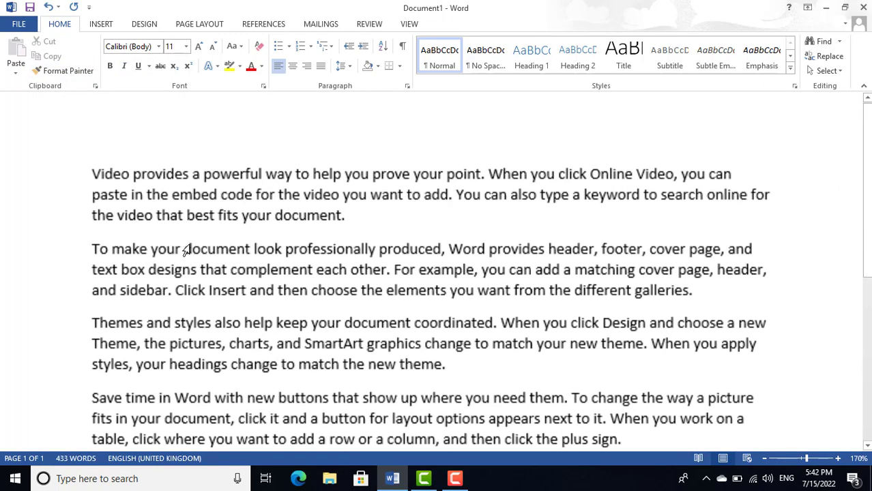
scroll(136, 215, up, 1)
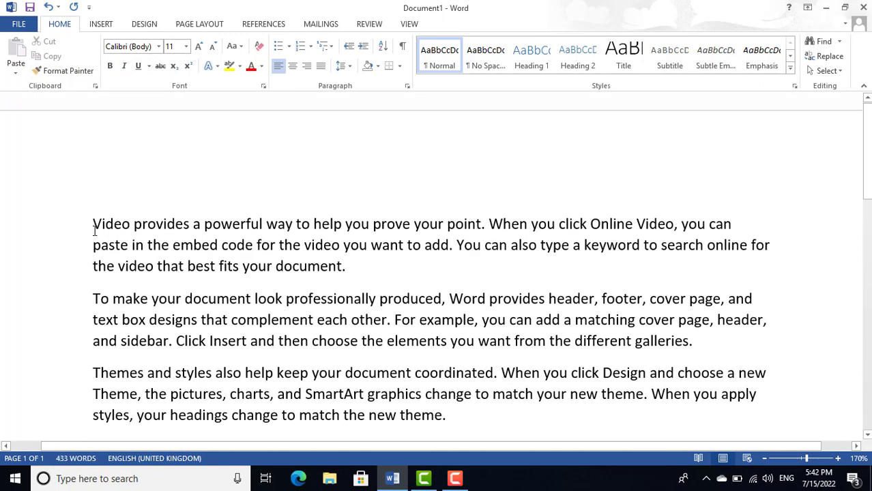
key(Return)
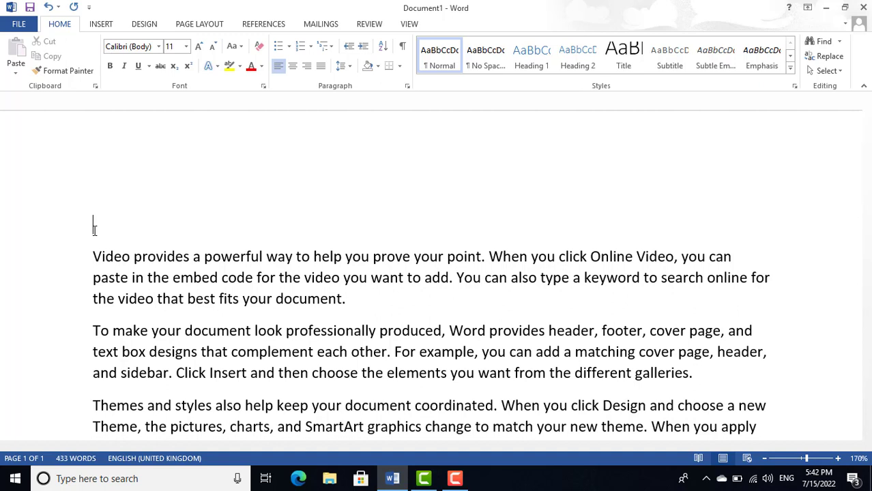
text(Information)
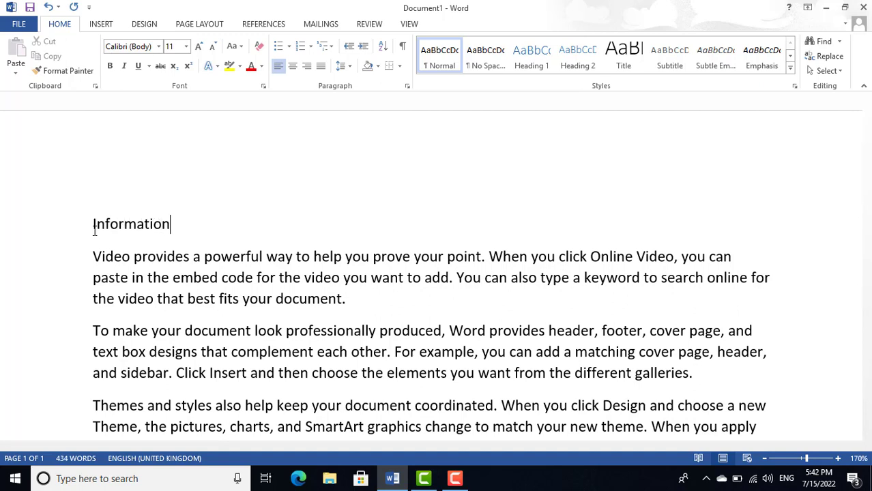
Set the font size of the "Information" heading to 14 pt
drag(171, 221, 69, 237)
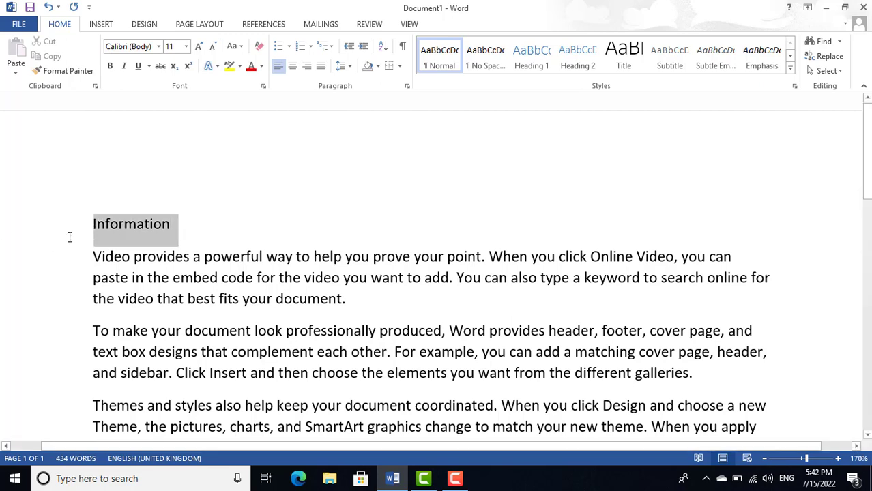
click(186, 46)
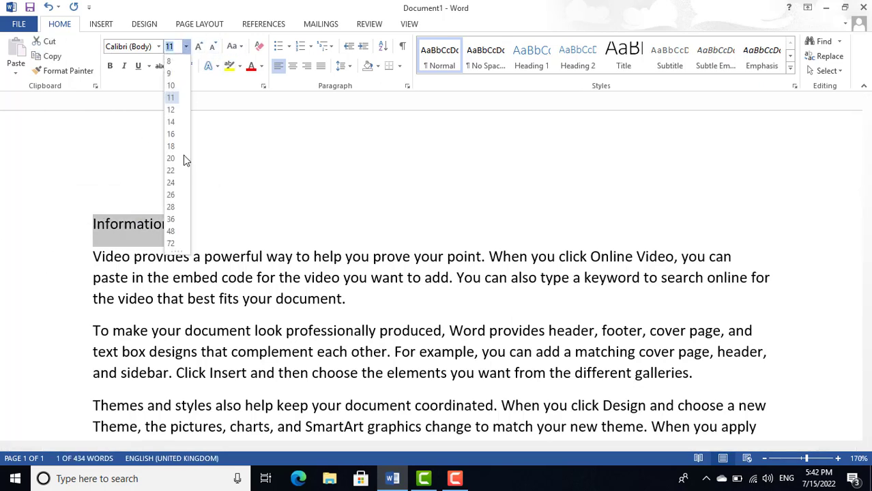
click(171, 121)
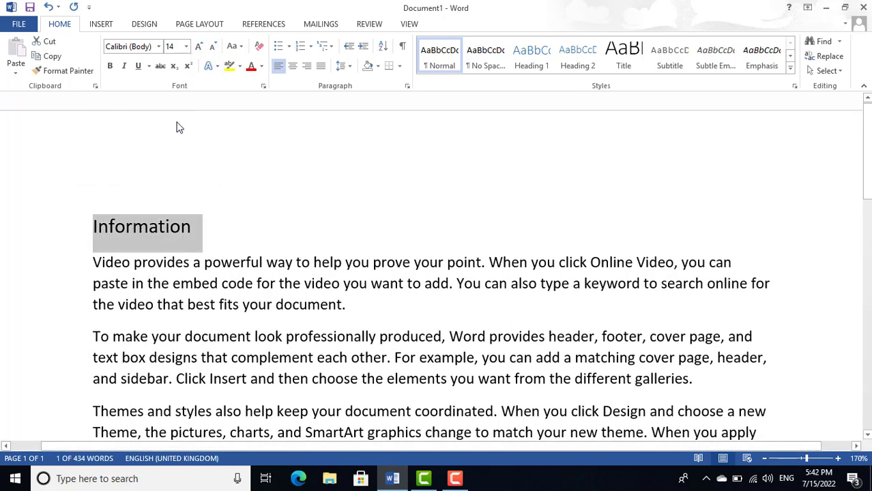
click(186, 46)
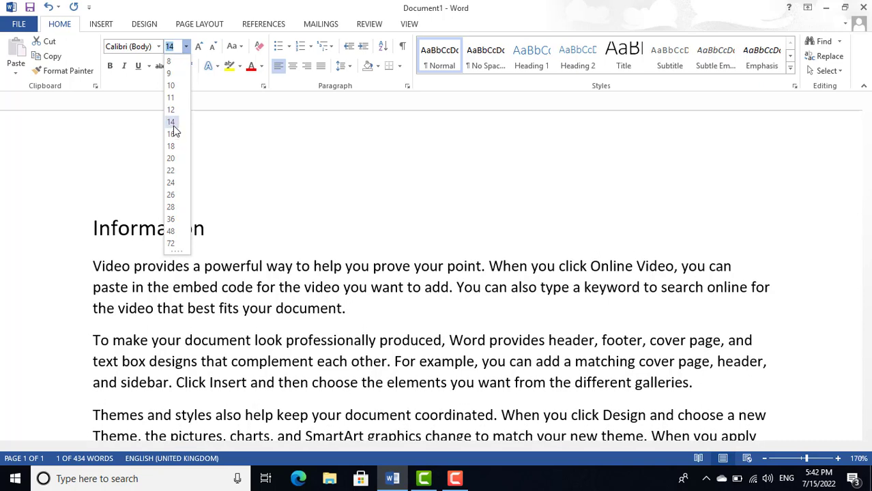
click(171, 123)
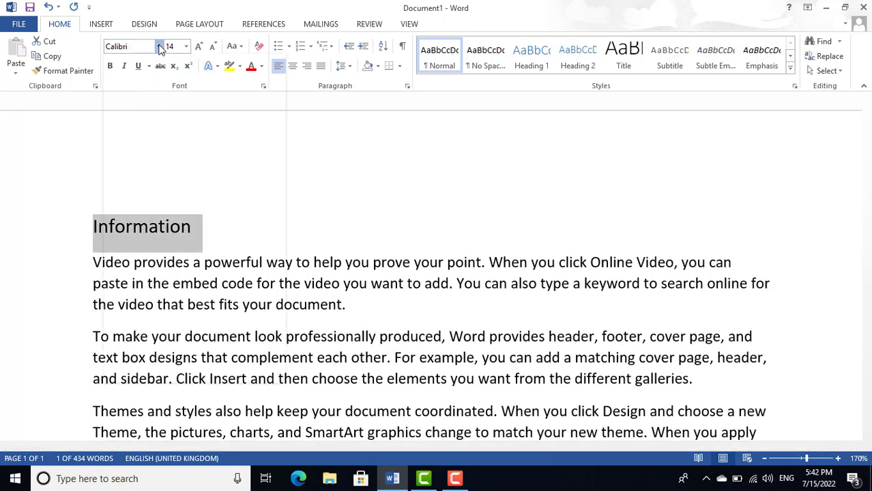
Change the font of the "Information" heading to Monotype Corsiva
click(160, 50)
scroll(181, 172, down, 2)
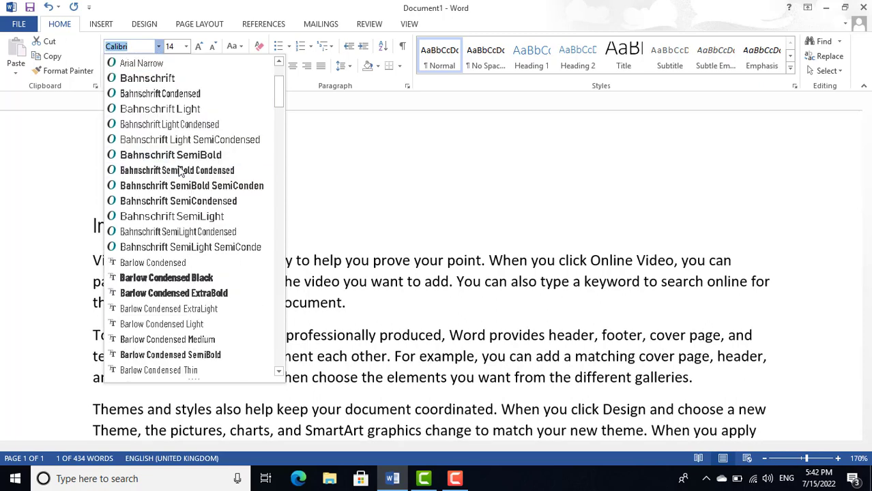
scroll(183, 188, down, 6)
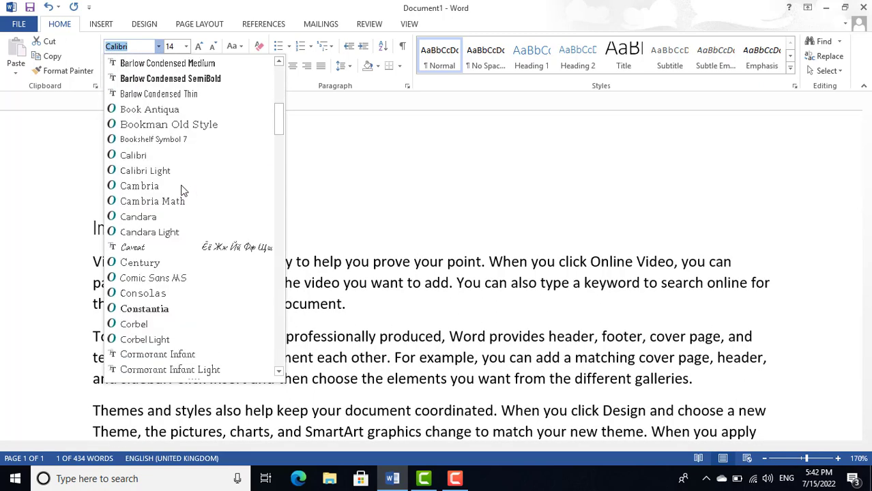
scroll(183, 191, down, 2)
scroll(182, 205, down, 5)
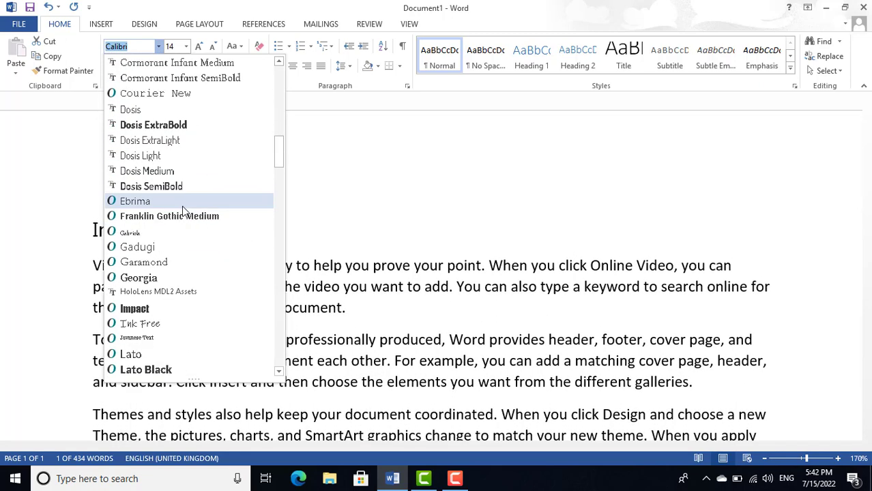
scroll(182, 206, down, 4)
scroll(182, 210, down, 3)
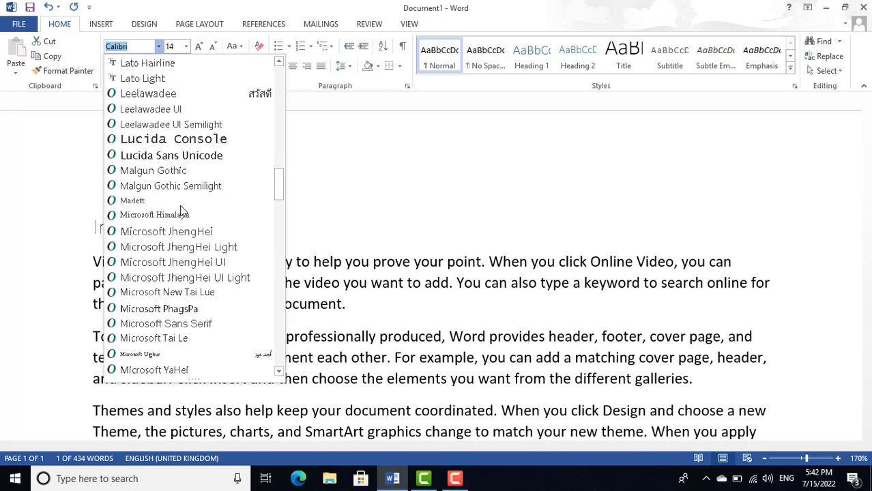
scroll(181, 211, down, 2)
scroll(184, 219, down, 3)
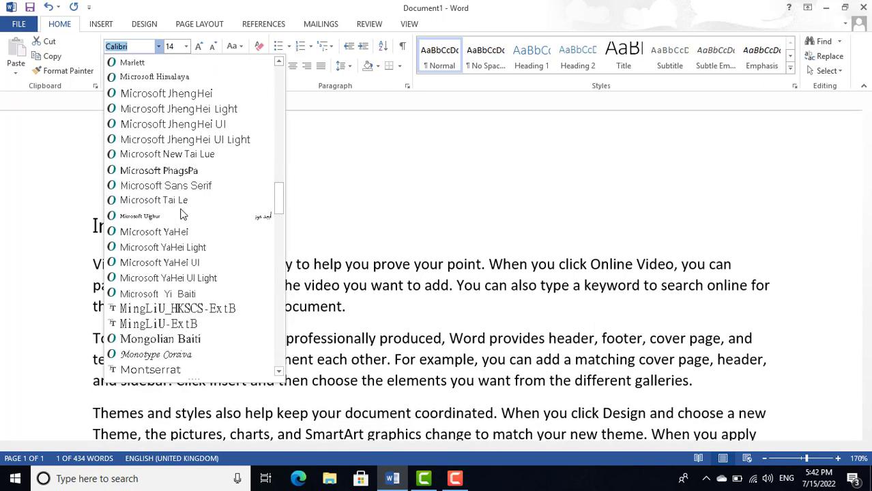
click(196, 267)
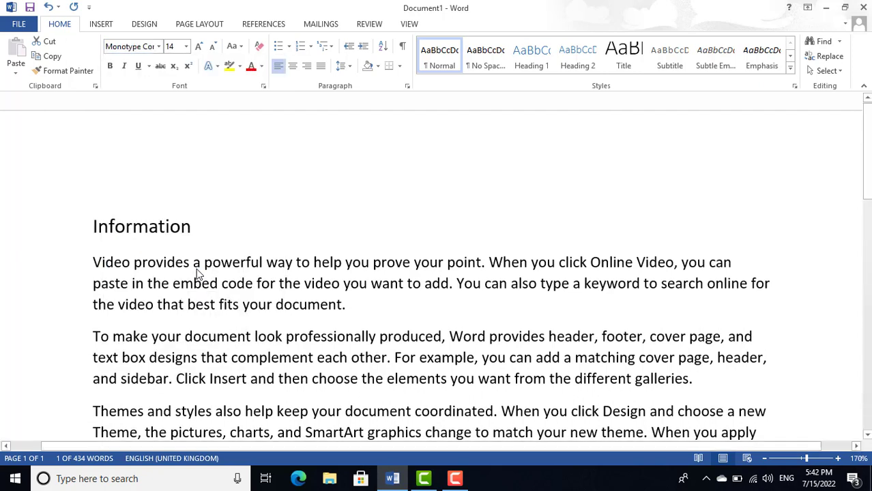
Make the "Information" heading bold and italic with a double underline
click(112, 71)
click(123, 67)
click(137, 68)
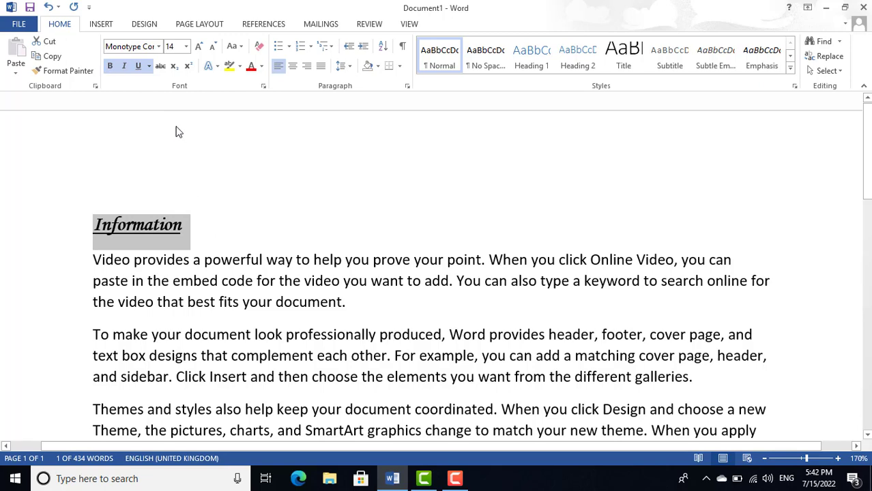
click(149, 66)
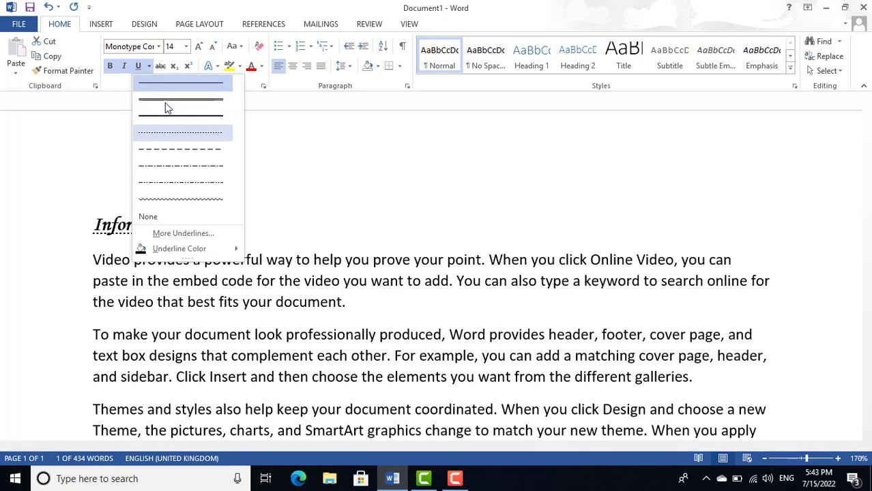
click(167, 101)
Enlarge the "Information" heading to a font size of 24 pt
click(212, 46)
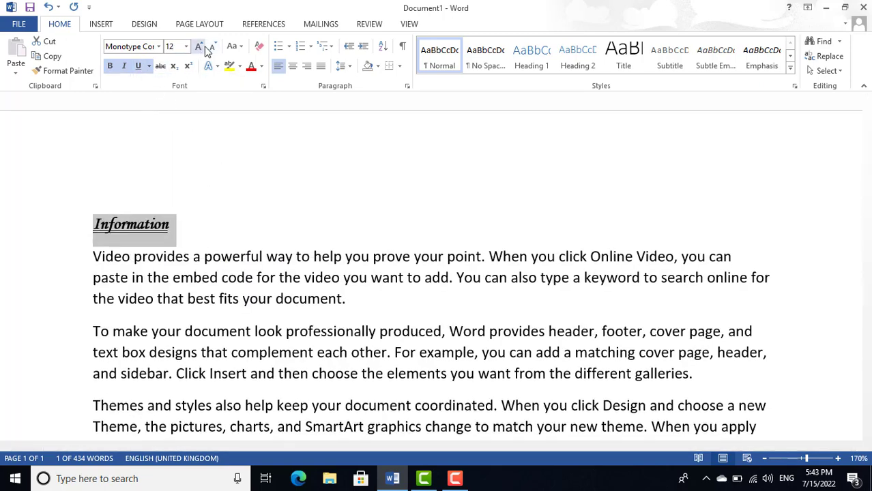
click(200, 48)
click(200, 47)
click(199, 47)
click(200, 47)
click(199, 48)
click(200, 48)
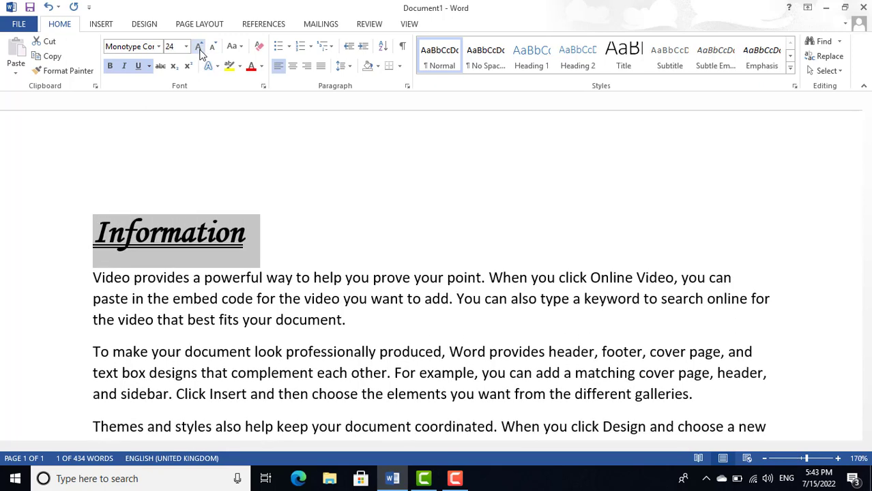
click(249, 220)
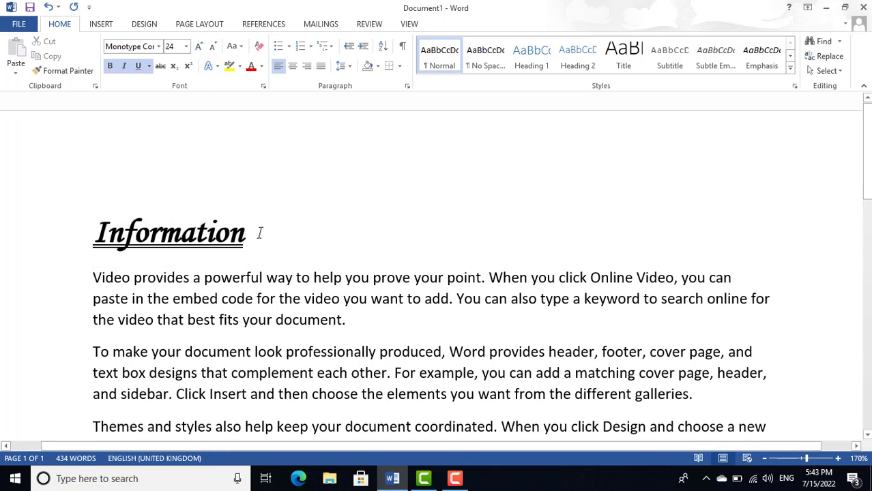
Add the heading "Technology" on a new line above the second paragraph, which begins "To make your document look"
scroll(259, 230, down, 1)
scroll(261, 230, up, 1)
scroll(260, 230, down, 1)
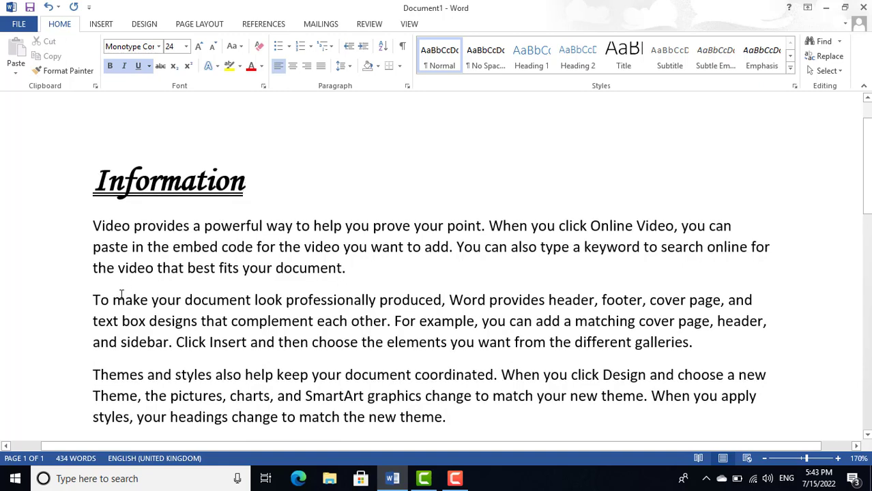
drag(93, 301, 101, 301)
key(Left)
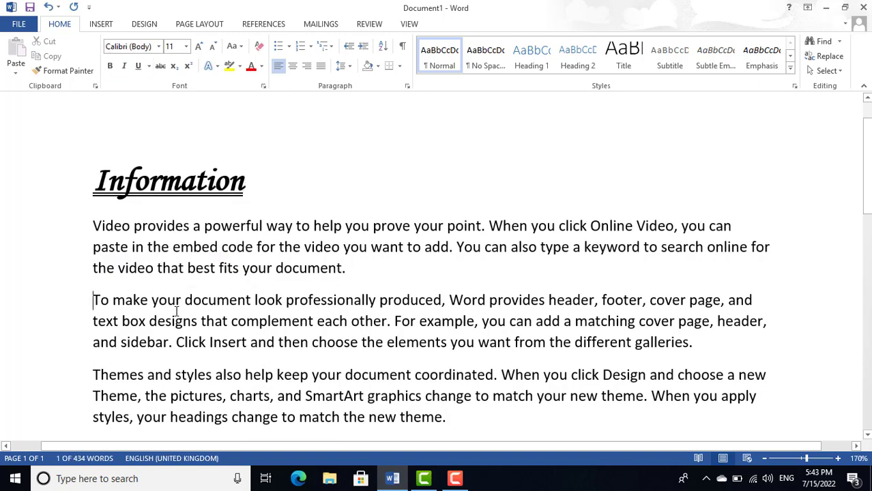
key(Return)
key(Up)
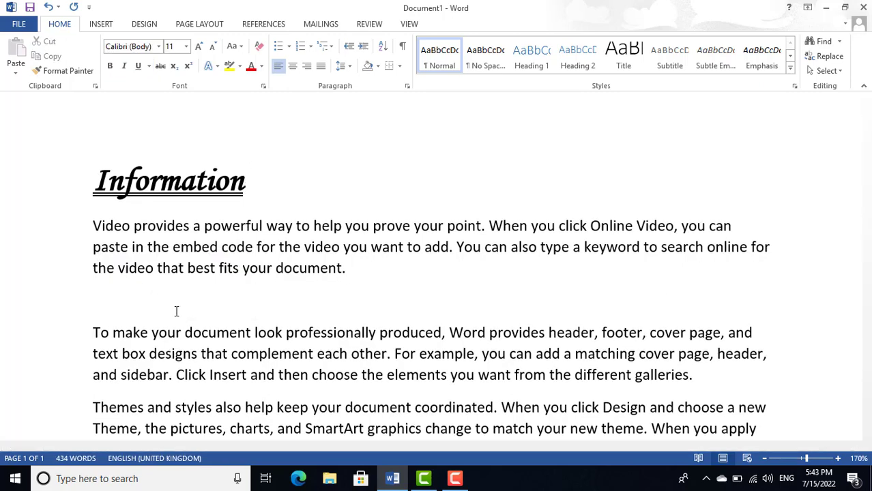
text(Technology)
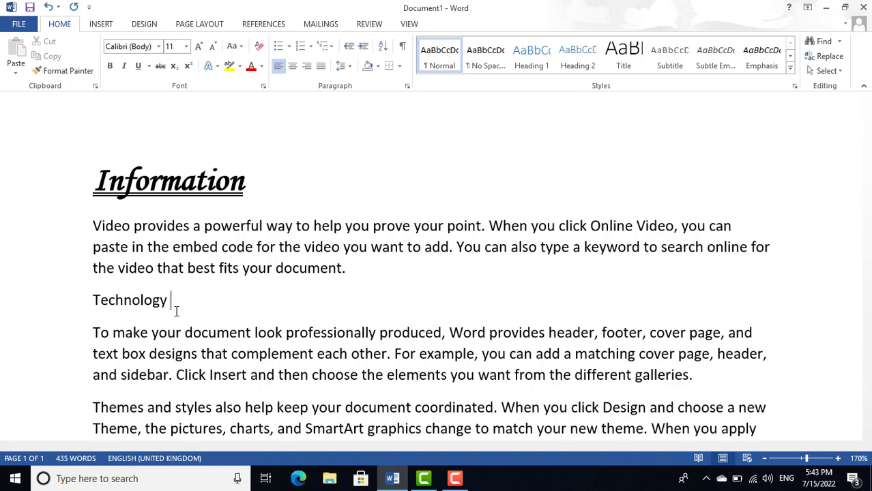
Copy the formatting of the "Information" heading onto the "Technology" heading with Format Painter
drag(278, 189, 99, 192)
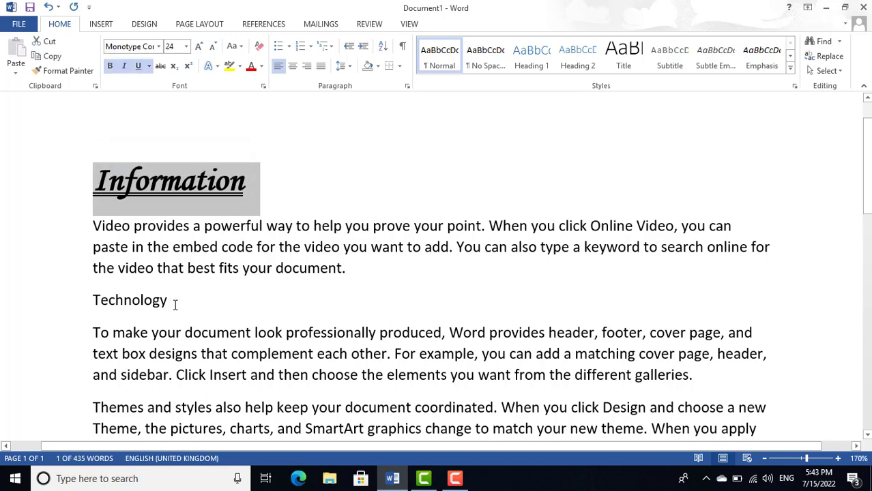
drag(175, 303, 87, 312)
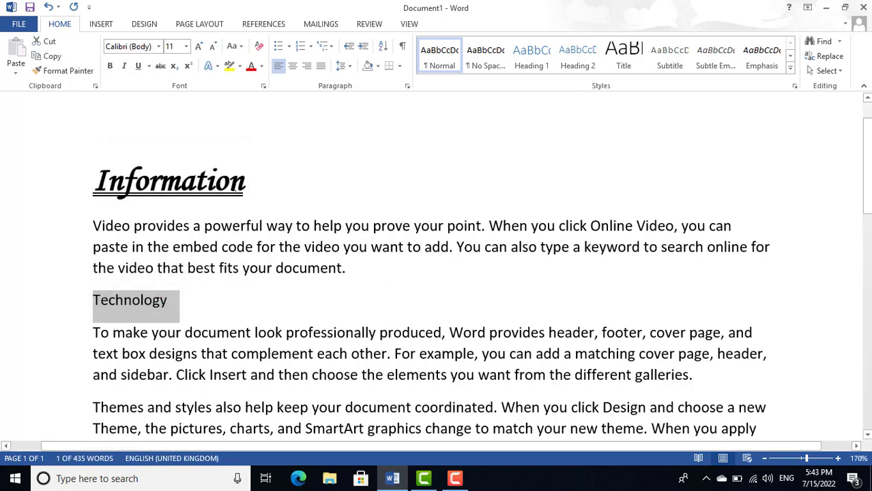
drag(270, 188, 88, 188)
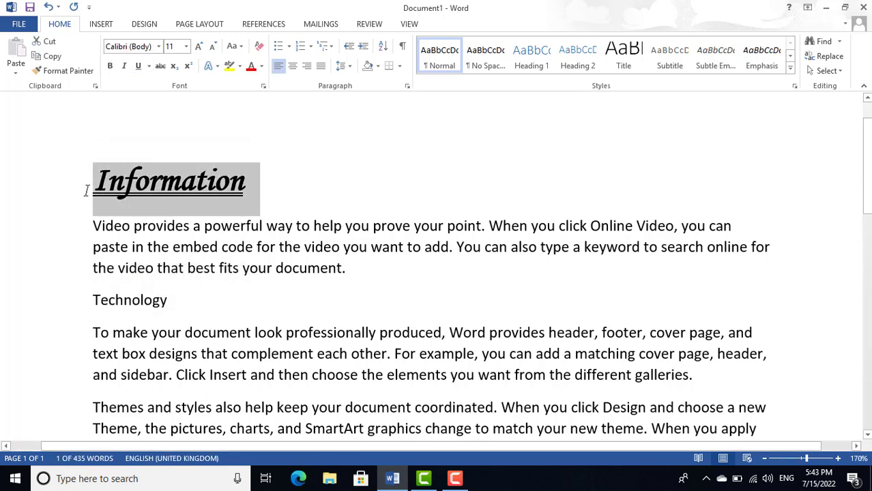
click(60, 71)
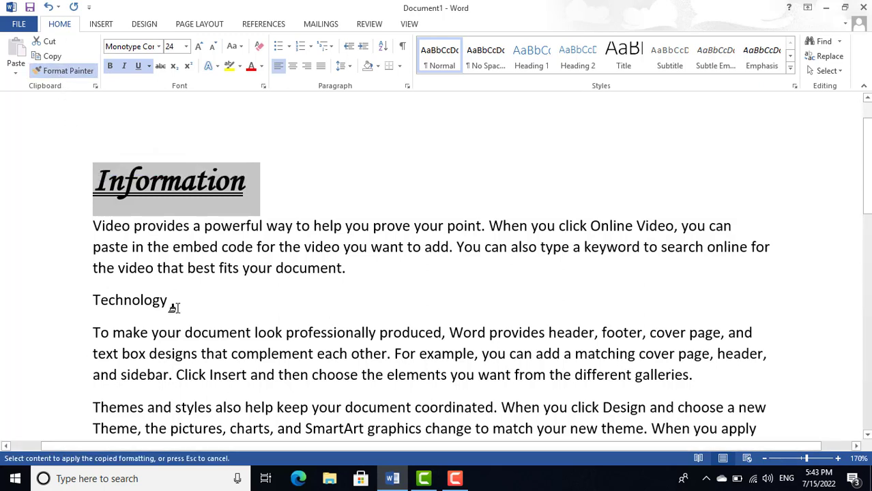
drag(172, 307, 74, 313)
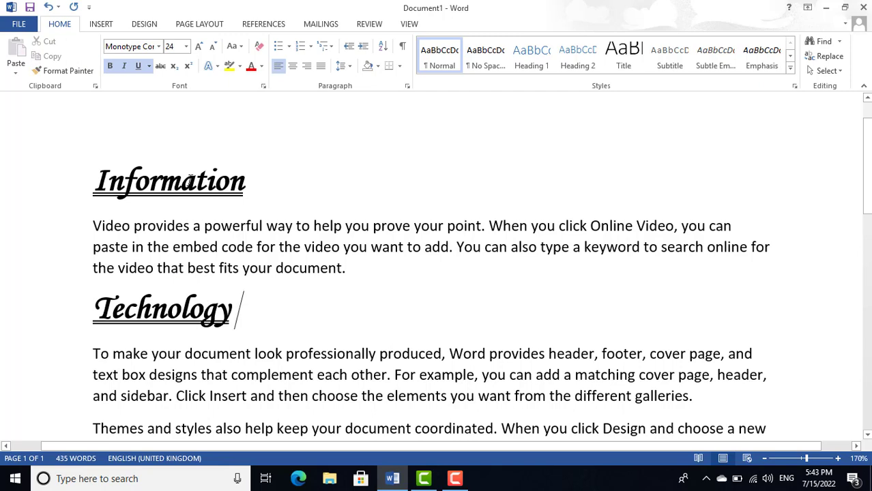
Add the heading "Network" on a new line before the third paragraph, replacing the paragraph's first letter
scroll(210, 315, down, 2)
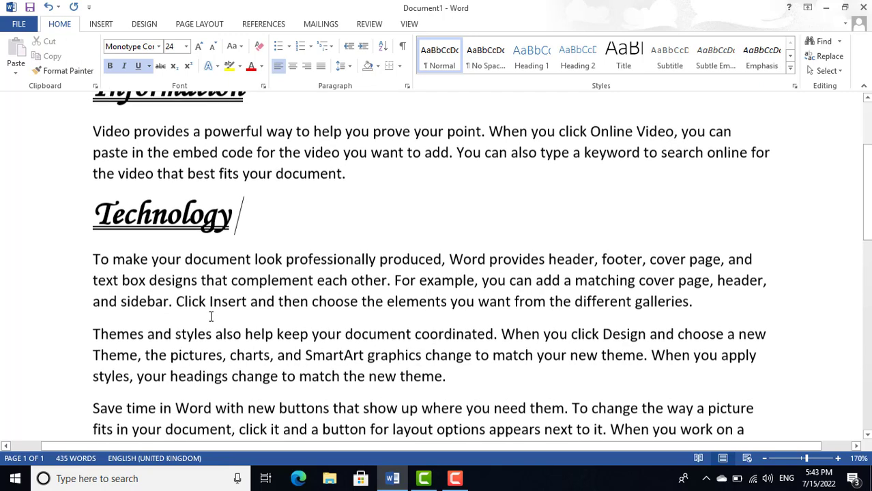
drag(104, 334, 94, 335)
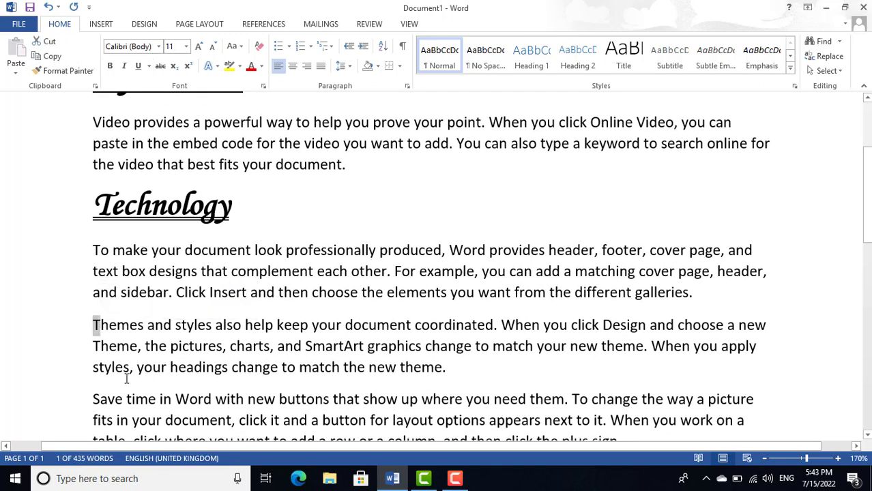
key(Return)
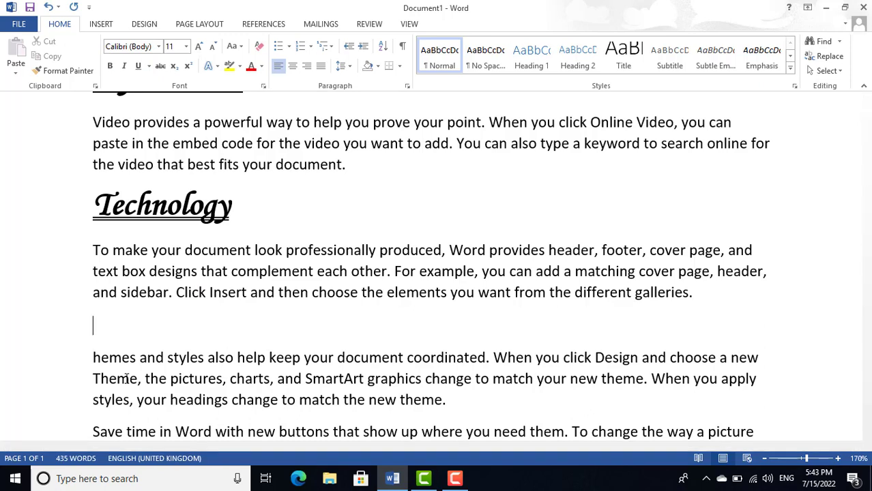
text(Network)
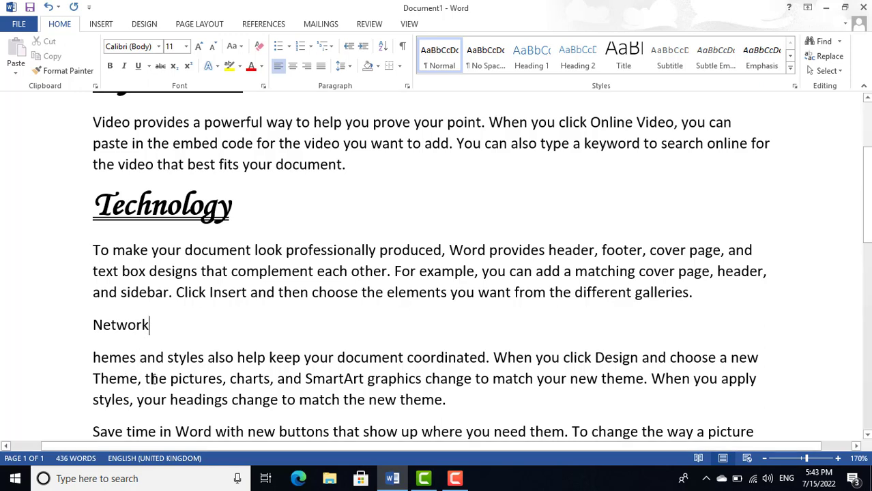
Copy the formatting of the "Technology" heading onto the "Network" heading
click(59, 213)
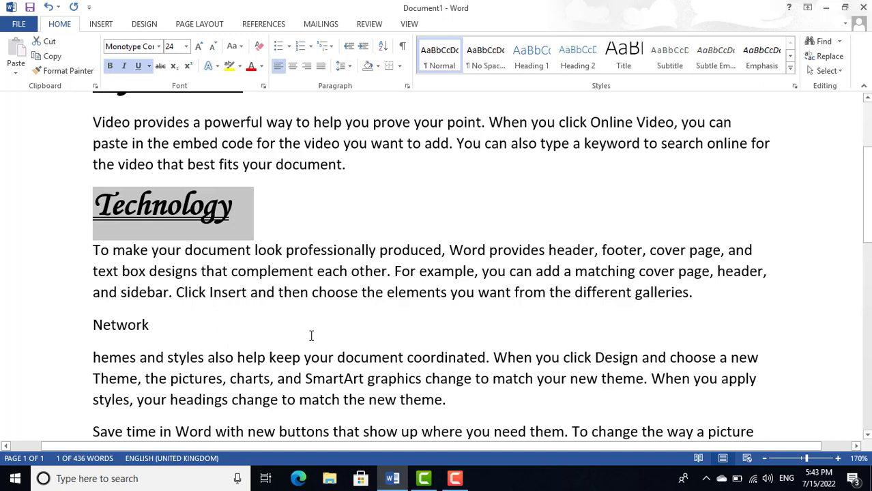
drag(168, 327, 76, 334)
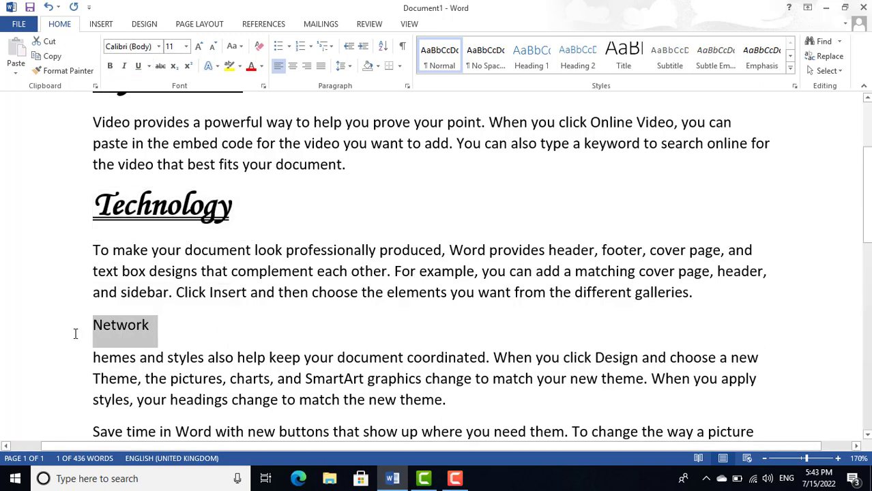
key(ctrl+shift+v)
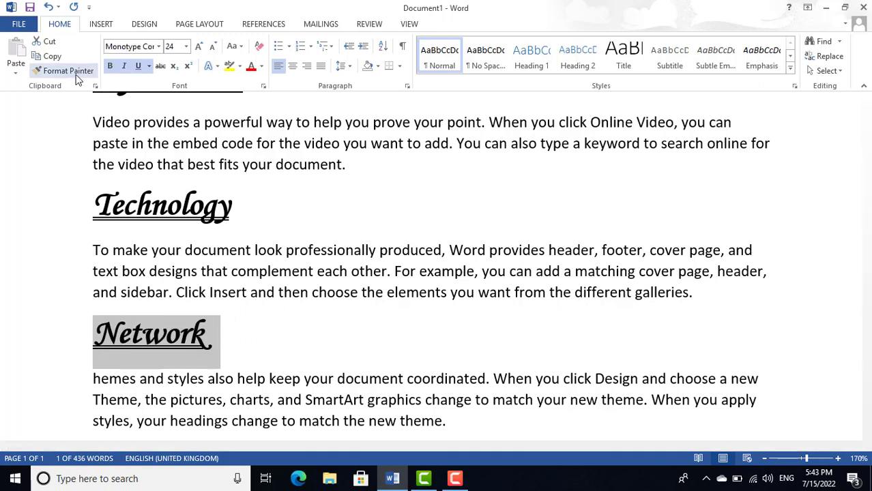
Paste a copy of the "Network" heading on a new line above the paragraph beginning "Save time in Word"
scroll(123, 314, down, 5)
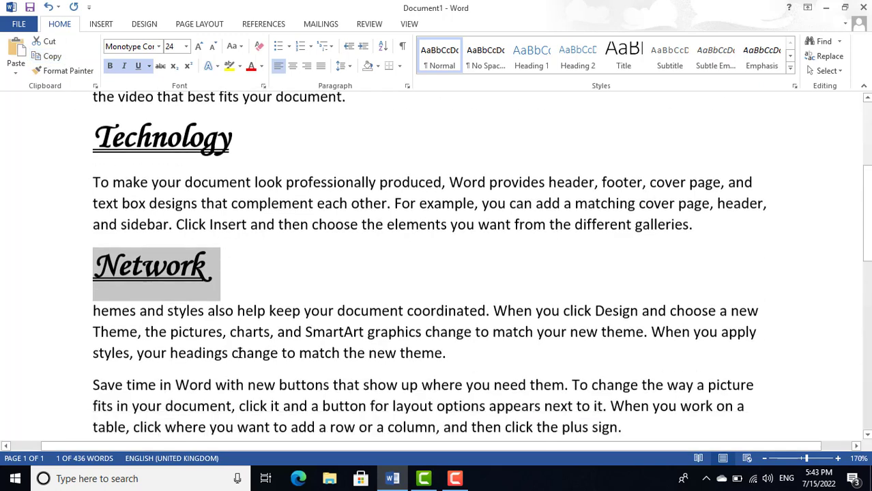
click(90, 248)
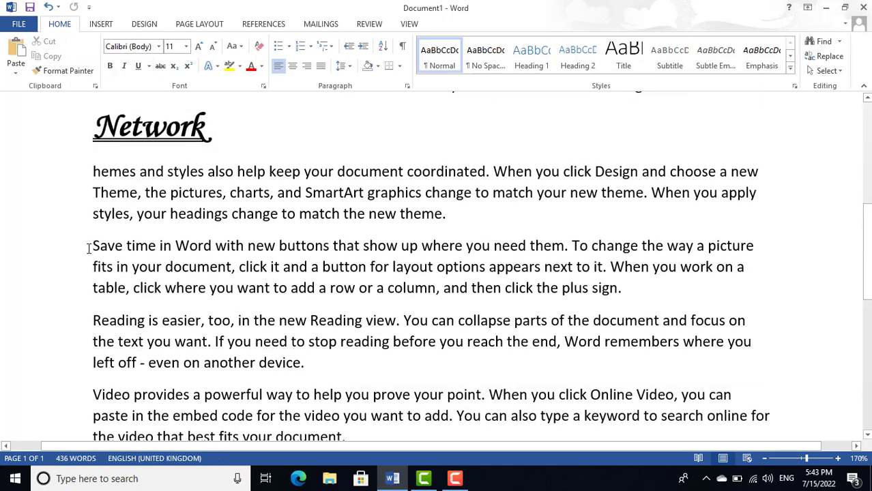
key(Return)
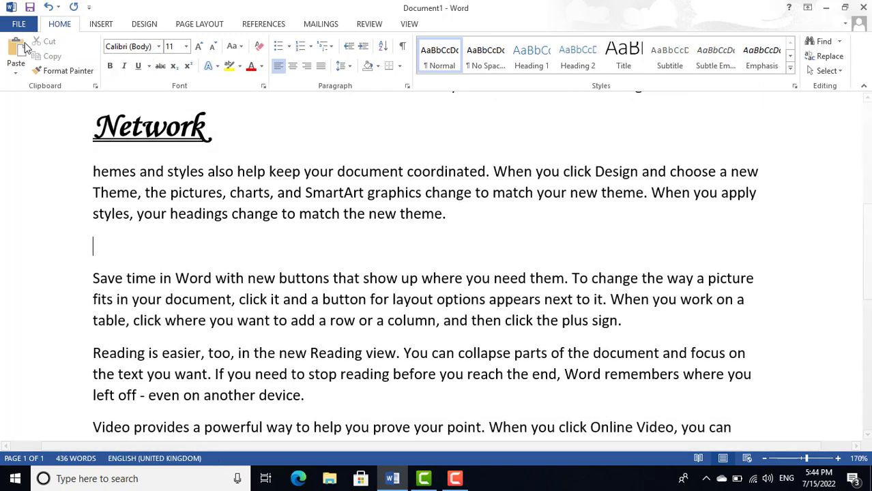
click(21, 48)
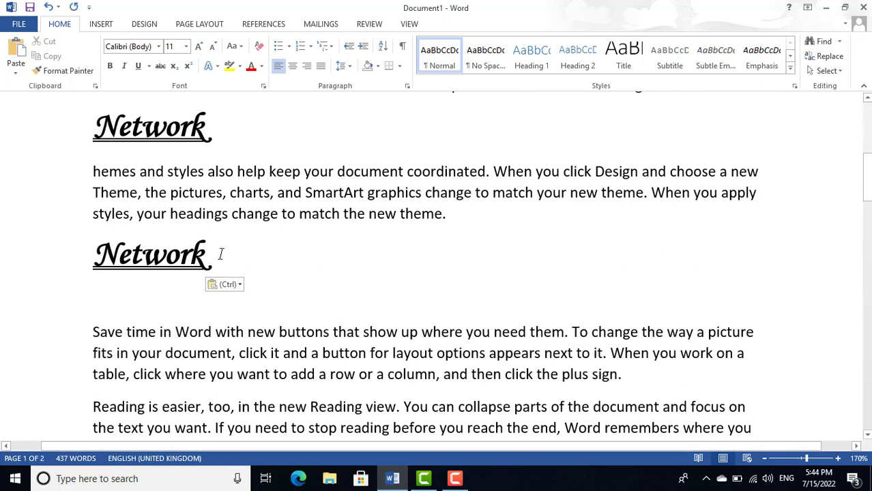
Move the duplicate "Network" heading to a new line above the paragraph beginning "Reading is easier"
drag(220, 254, 78, 249)
key(super+c)
key(Delete)
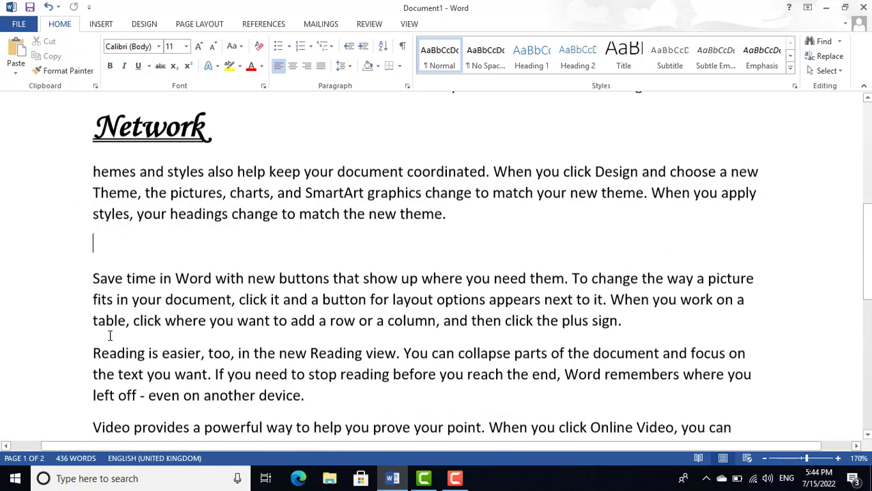
click(94, 353)
key(Return)
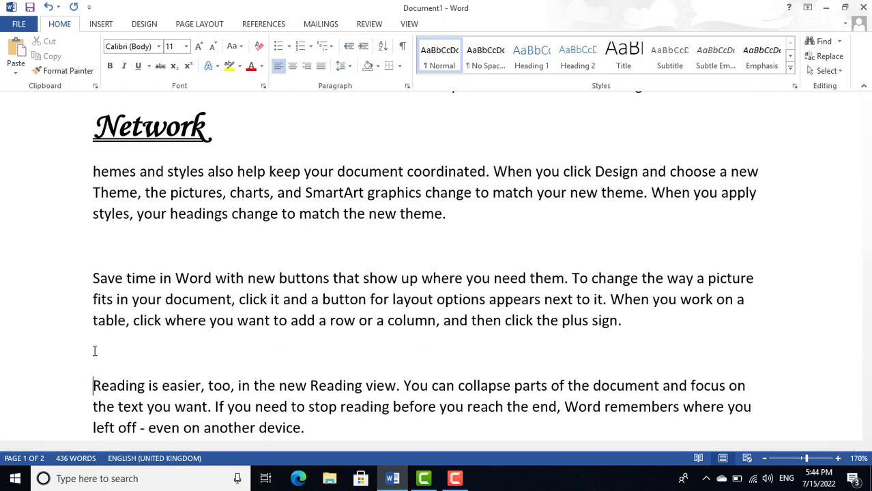
click(147, 355)
click(19, 60)
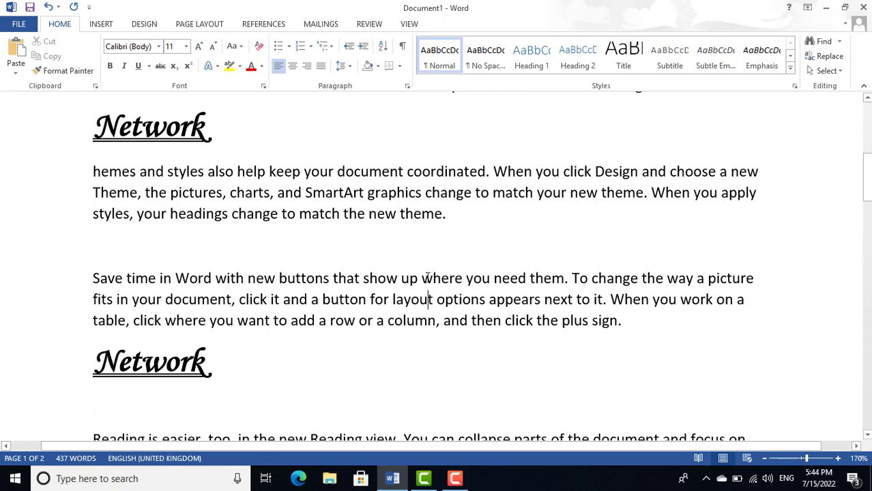
scroll(380, 209, up, 6)
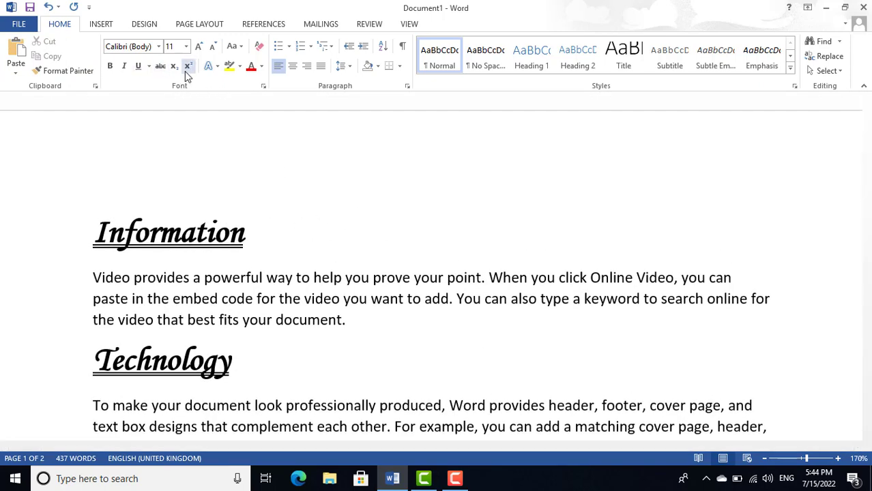
Apply strikethrough to the second paragraph beginning "Themes and styles also help", just above the last "Save time in Word" paragraph
scroll(326, 273, down, 10)
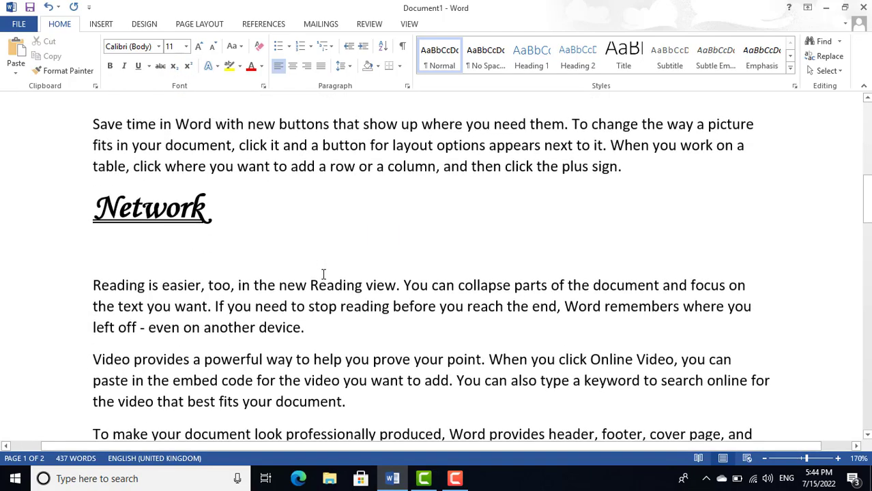
scroll(323, 273, down, 10)
scroll(310, 279, up, 3)
scroll(321, 261, down, 1)
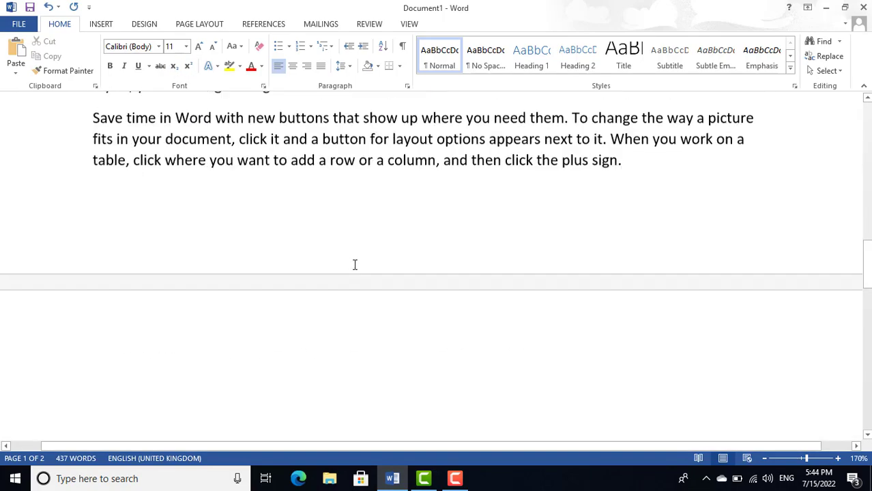
scroll(355, 265, up, 4)
drag(469, 344, 96, 307)
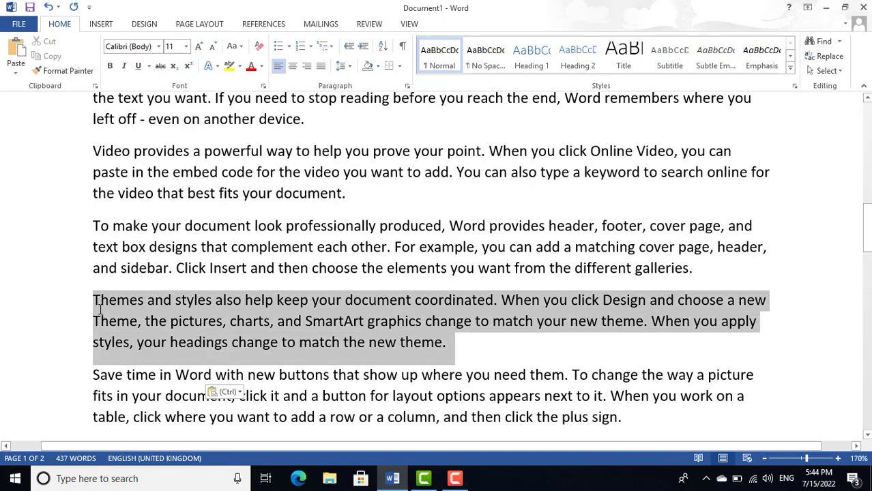
click(159, 71)
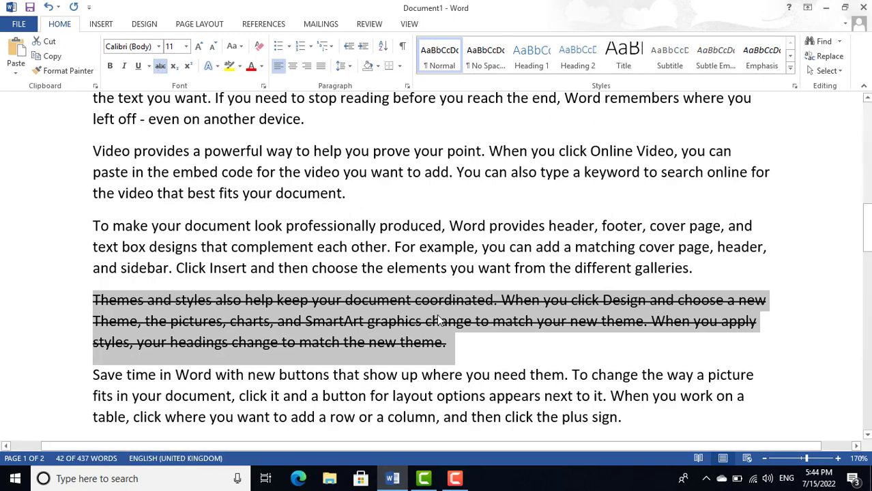
Add the text "H2O" without strikethrough on a new line below the struck-through paragraph, leaving an empty line between them
click(449, 347)
key(Return)
key(Return)
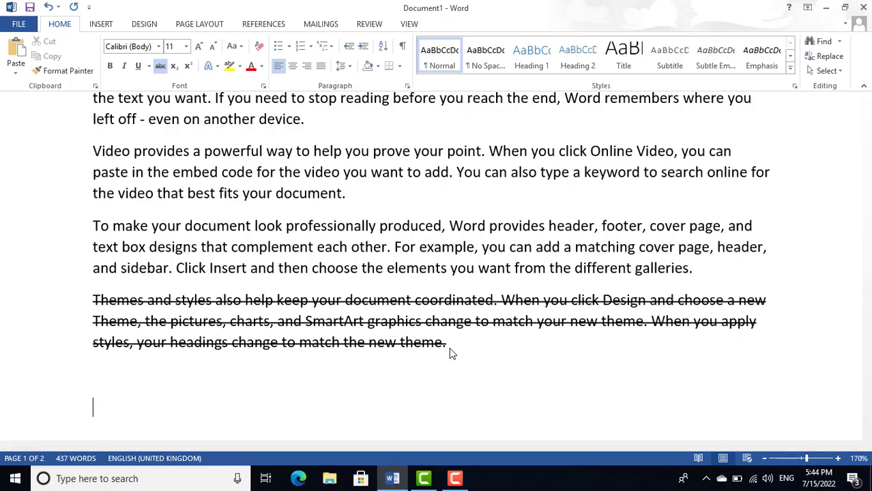
scroll(169, 316, down, 3)
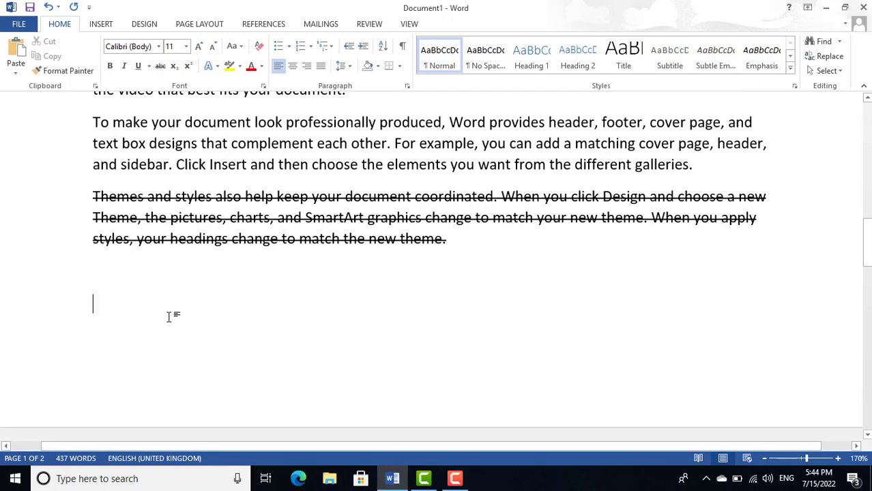
text(H2)
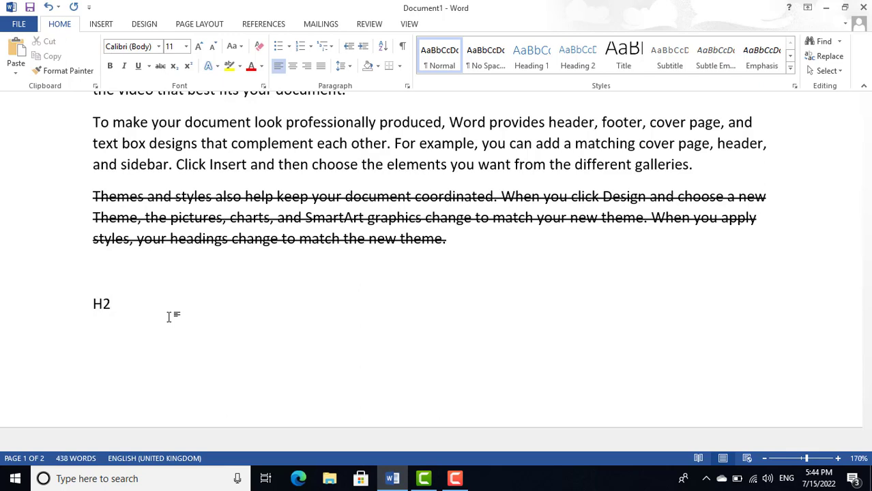
text(O)
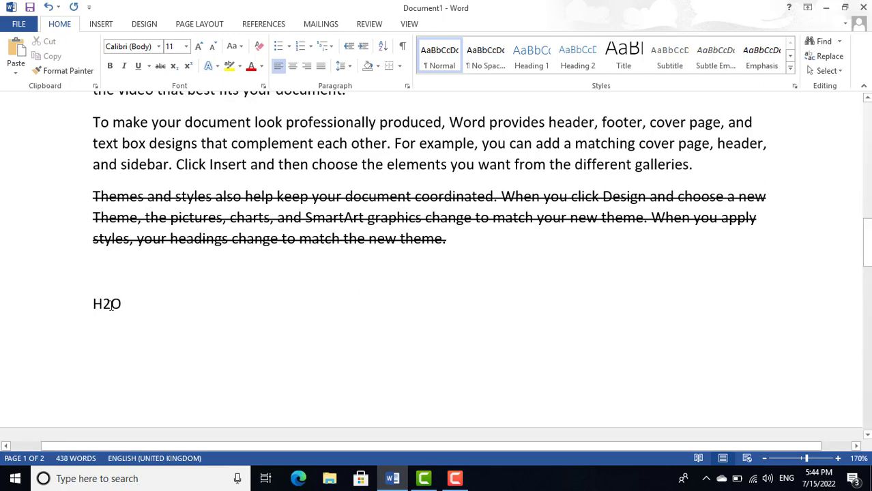
Format the 2 in "H2O" as subscript
drag(111, 304, 101, 315)
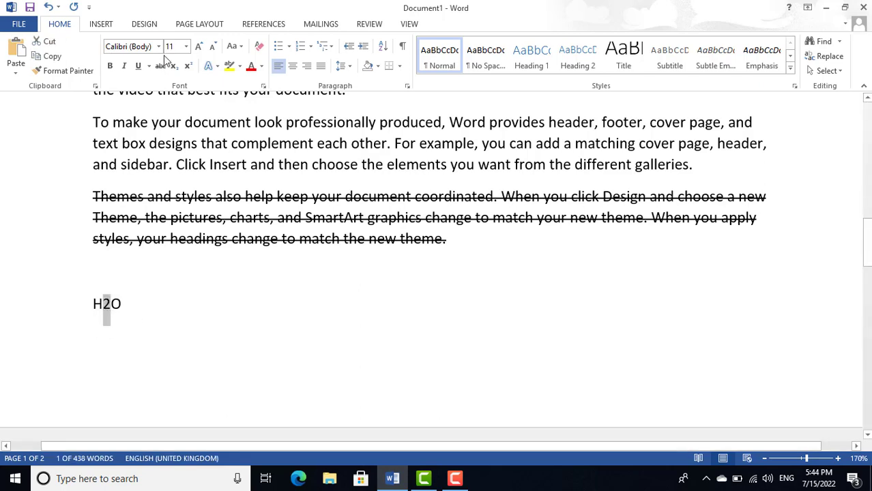
click(173, 66)
click(127, 307)
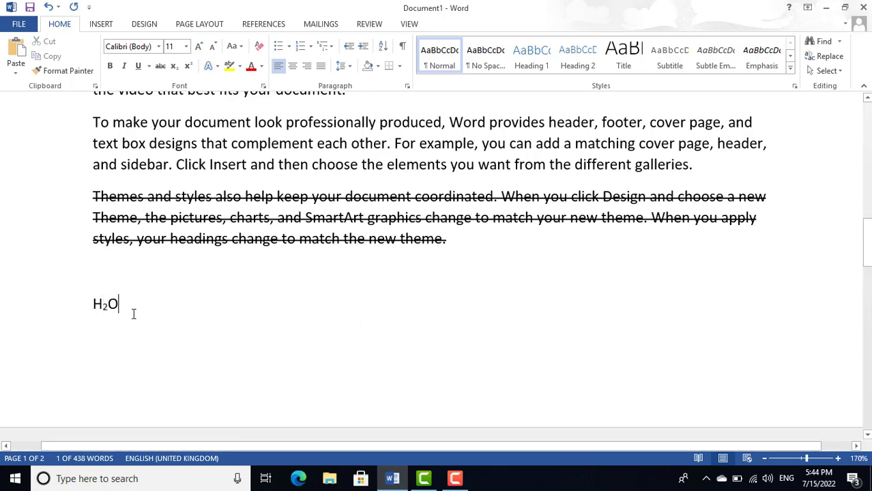
Append another 2 after the O of the water formula and format it as superscript
text(2)
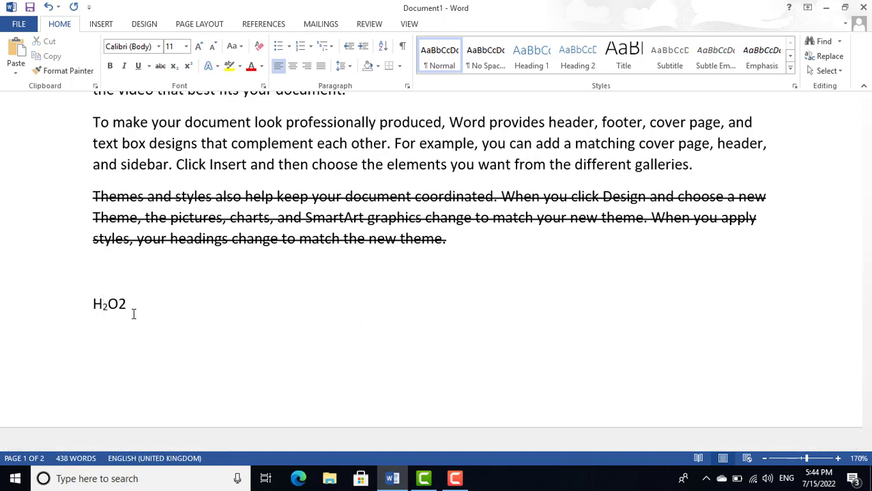
drag(134, 313, 118, 307)
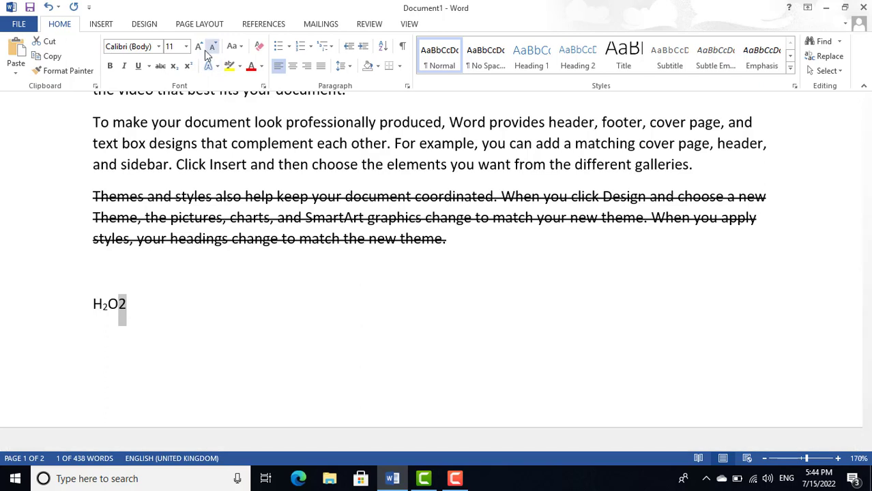
click(191, 64)
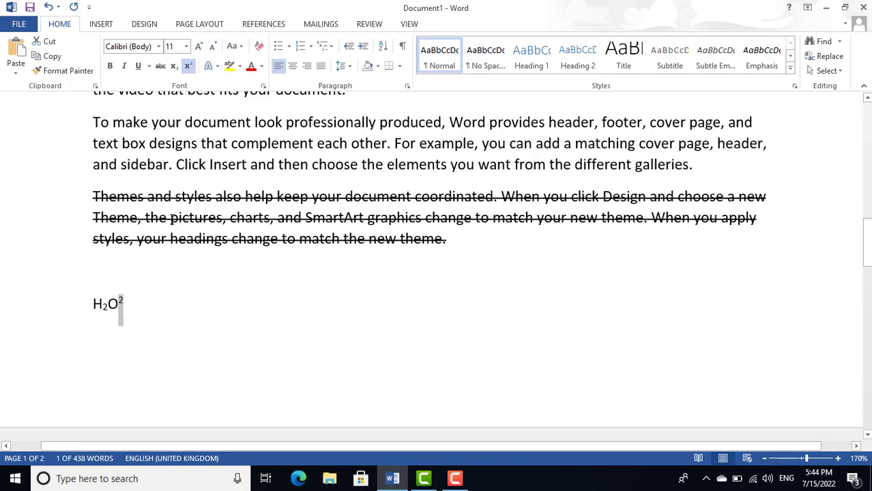
Turn superscript off and on again for the trailing 2, and switch it to subscript
click(187, 66)
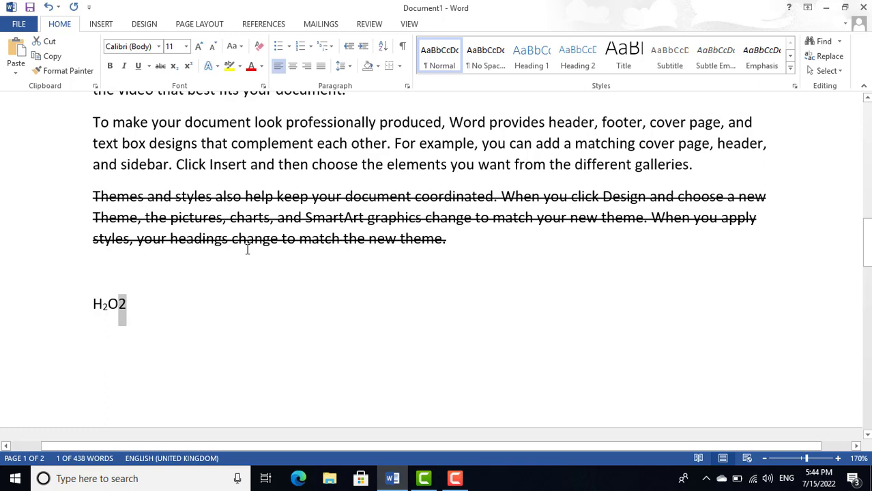
key(ctrl+shift+plus)
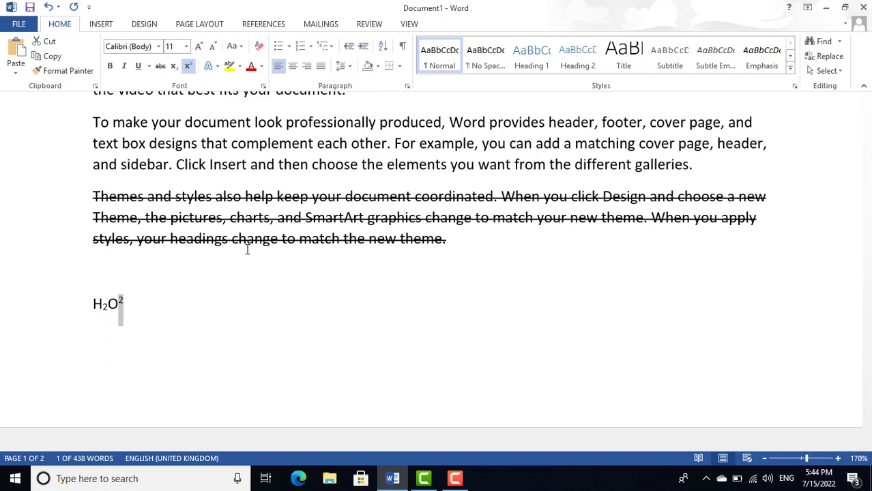
key(ctrl+equal)
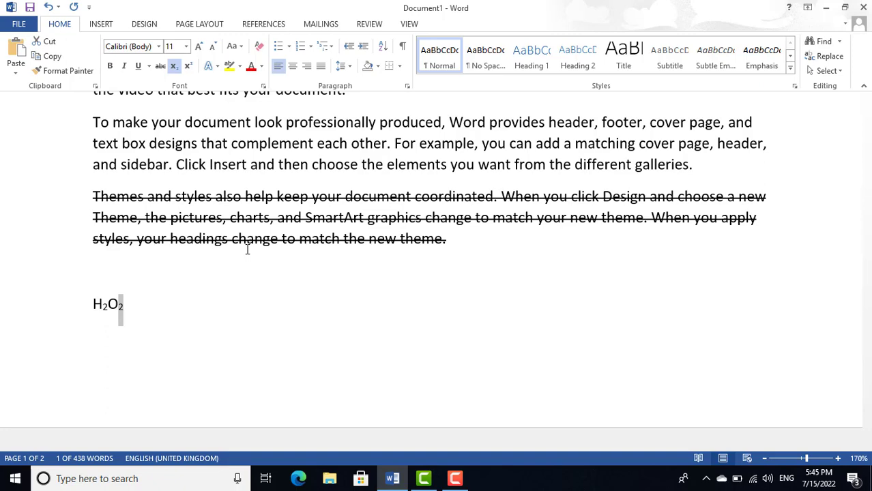
Change the paragraph beginning "To make your document look", above the struck-through one, to UPPERCASE
scroll(366, 253, up, 3)
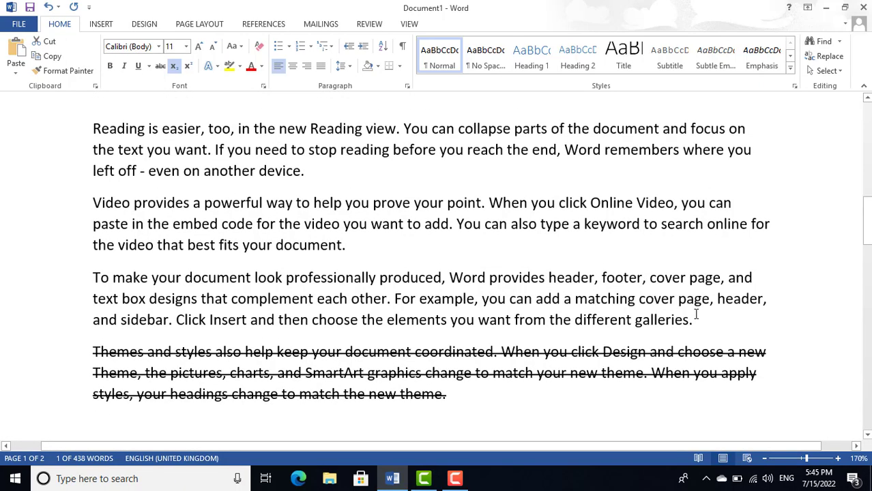
drag(696, 314, 89, 275)
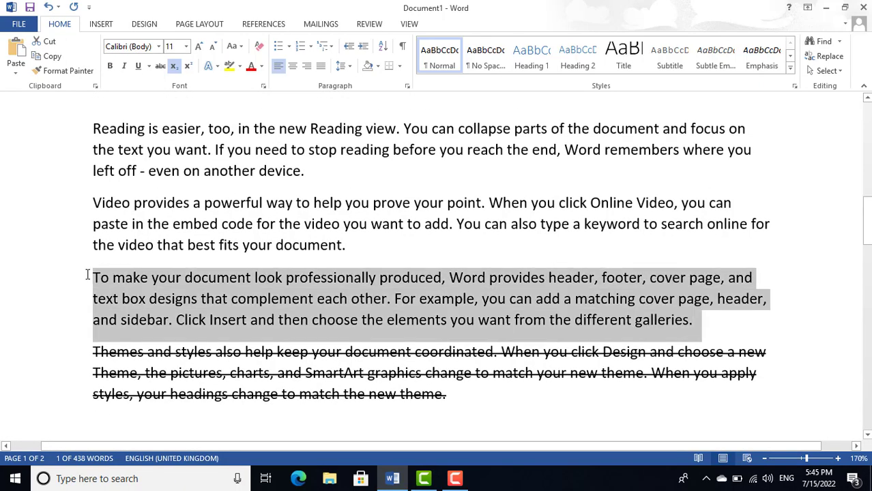
click(233, 47)
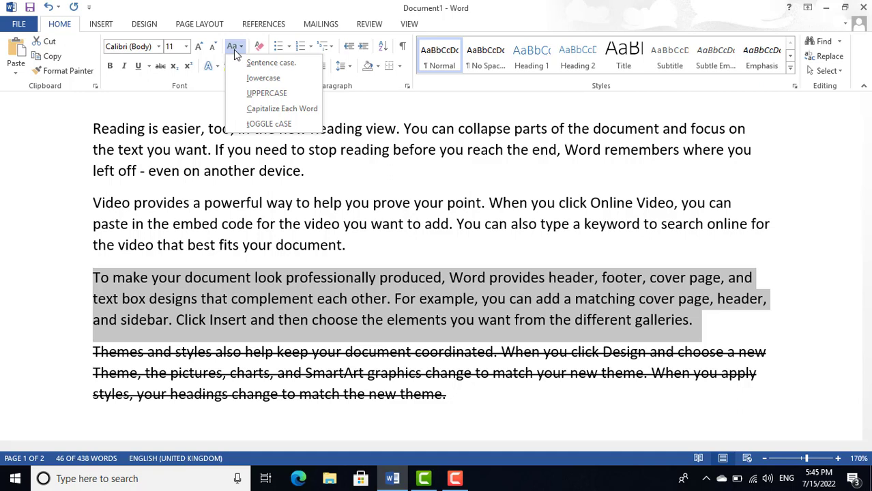
click(266, 92)
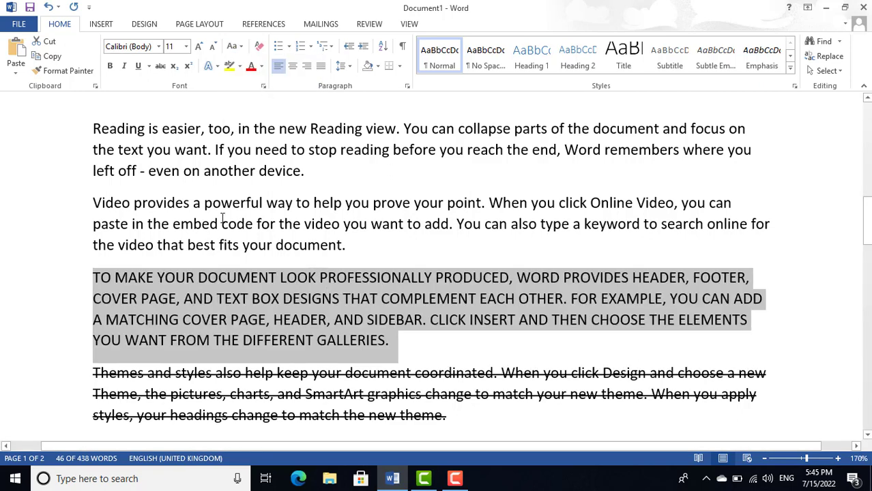
Change the selected paragraph's case to lowercase and from there to Capitalize Each Word
click(234, 47)
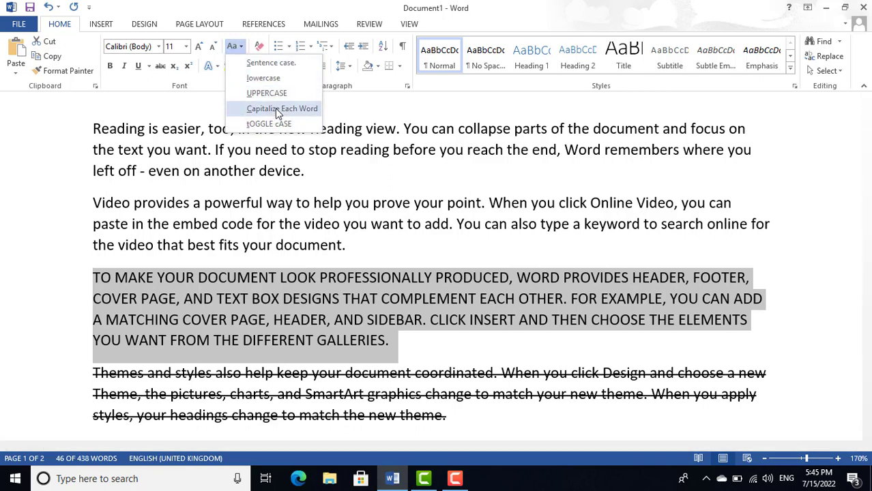
click(272, 77)
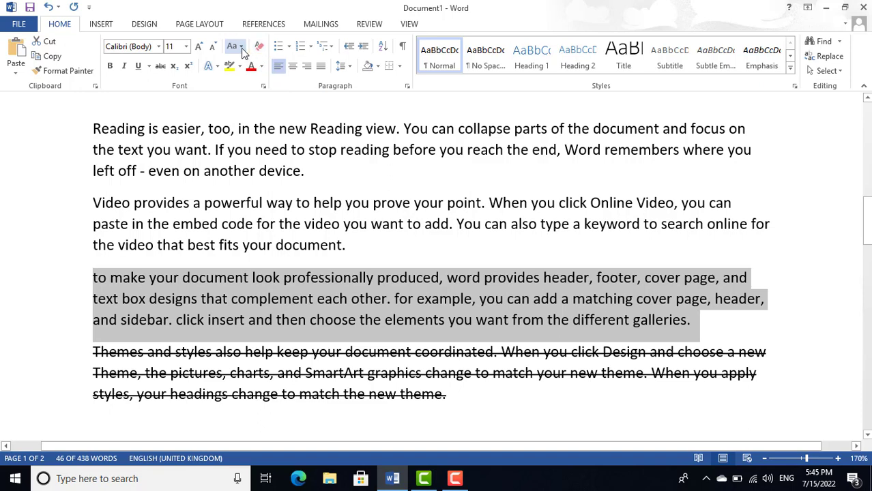
click(241, 48)
click(270, 109)
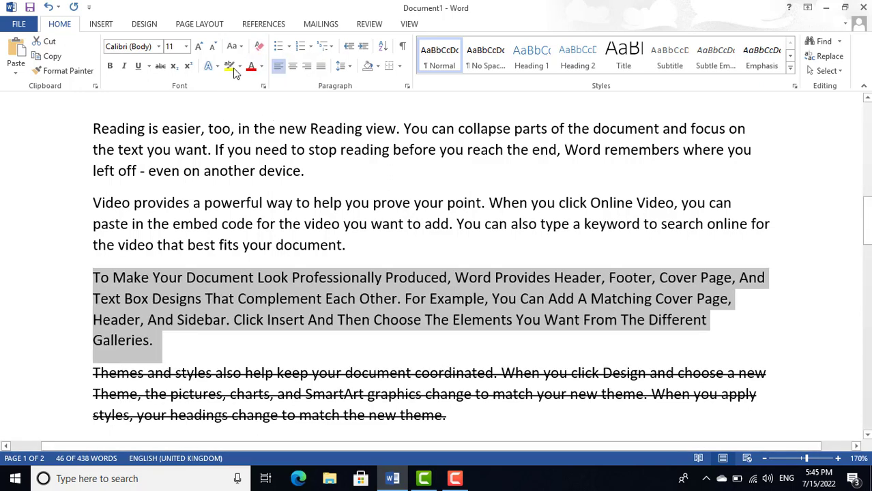
click(236, 48)
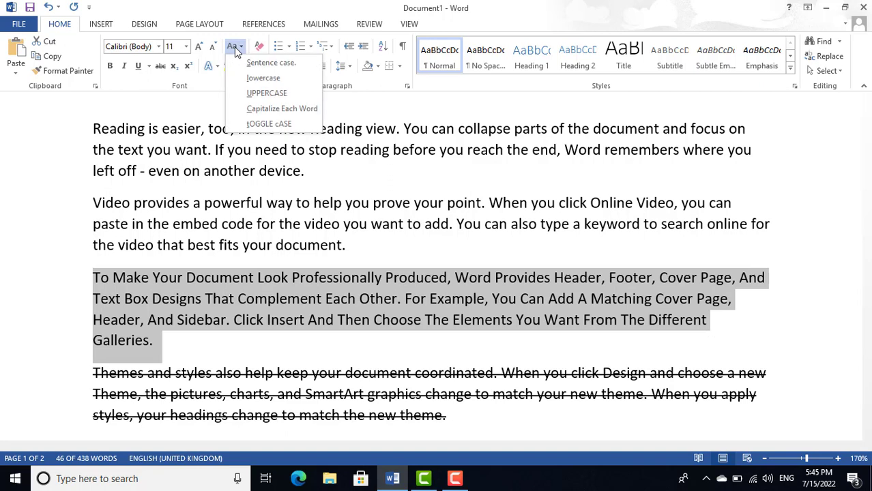
click(235, 49)
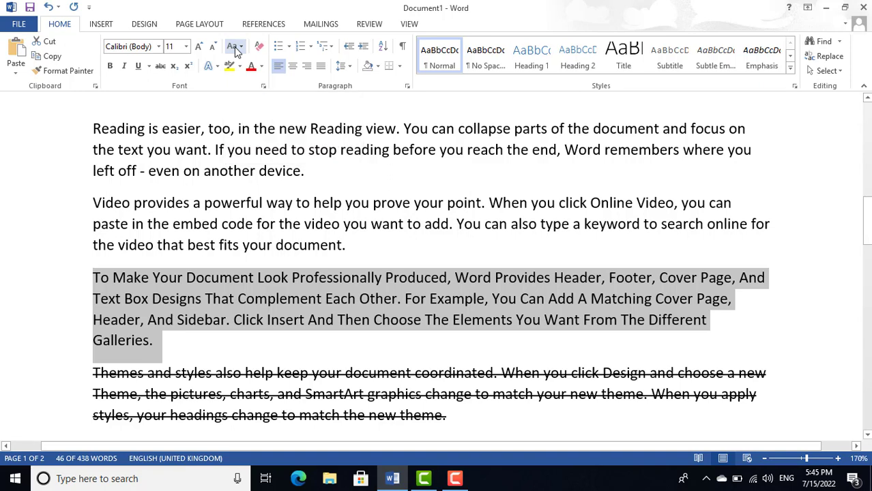
Cycle the selected paragraph repeatedly through the letter cases, ending in lowercase
key(shift+F3)
key(shift+F3)
key(shift+F3)
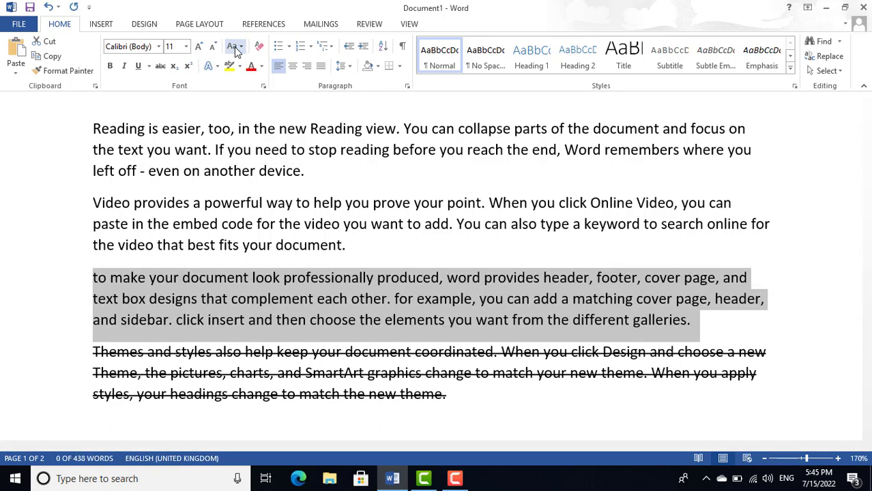
key(shift+F3)
key(shift+F3)
key(shift+F3)
key(shift+F3)
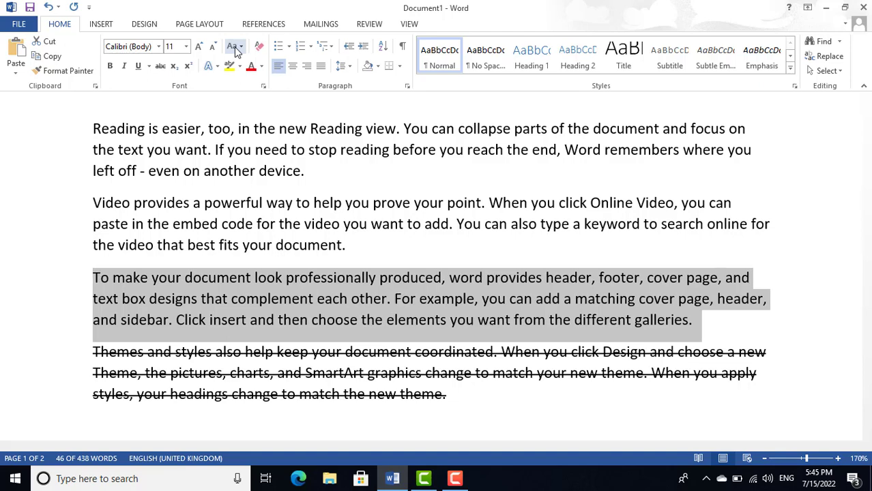
key(shift+F3)
key(shift+F3)
key(shift+F3)
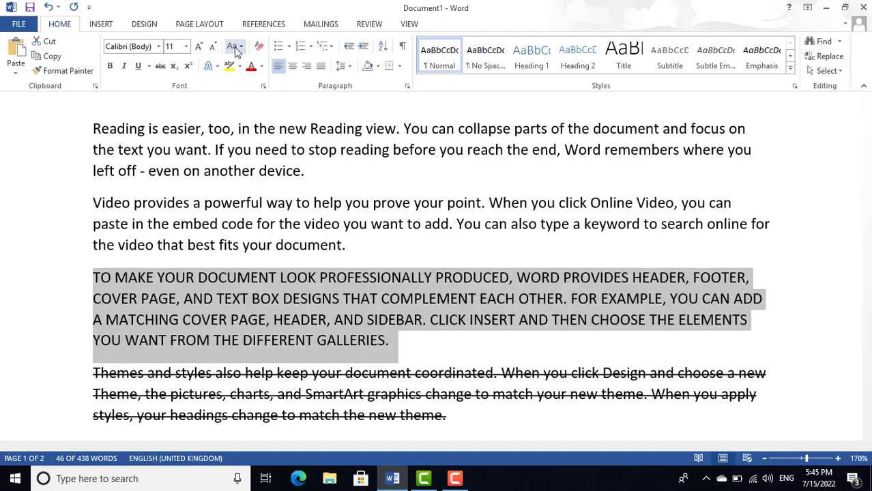
key(shift+F3)
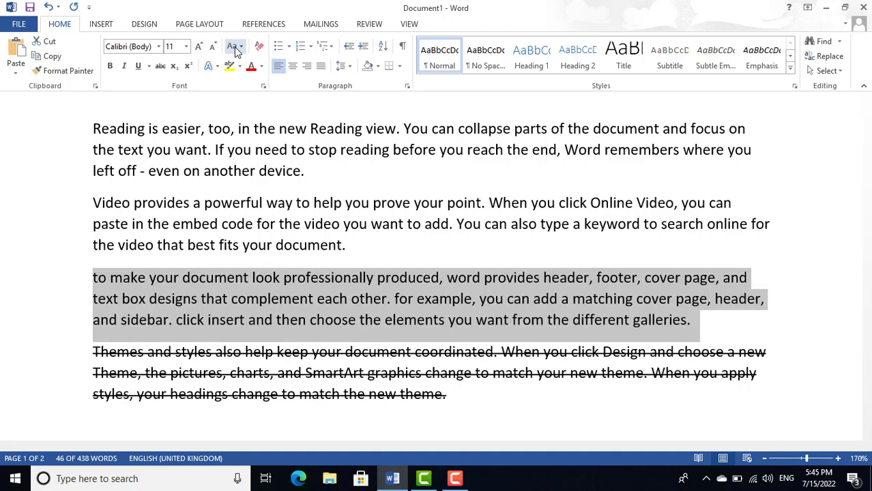
key(shift+F3)
key(shift+F3)
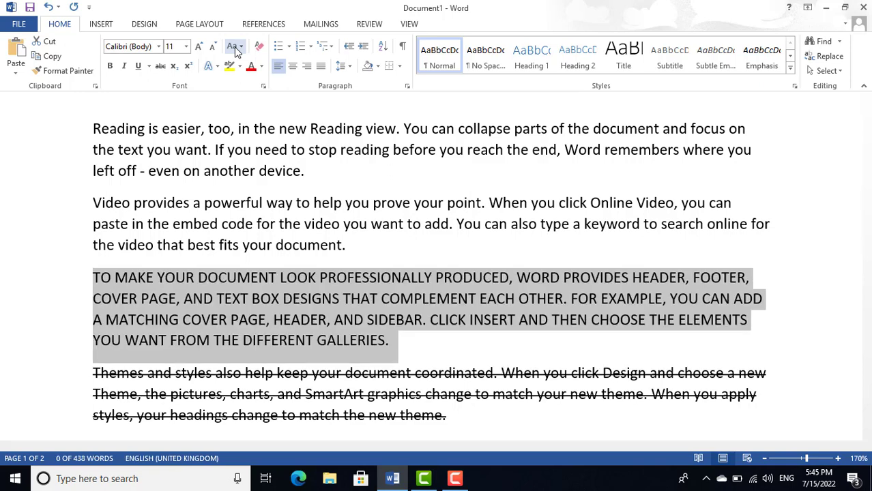
key(shift+F3)
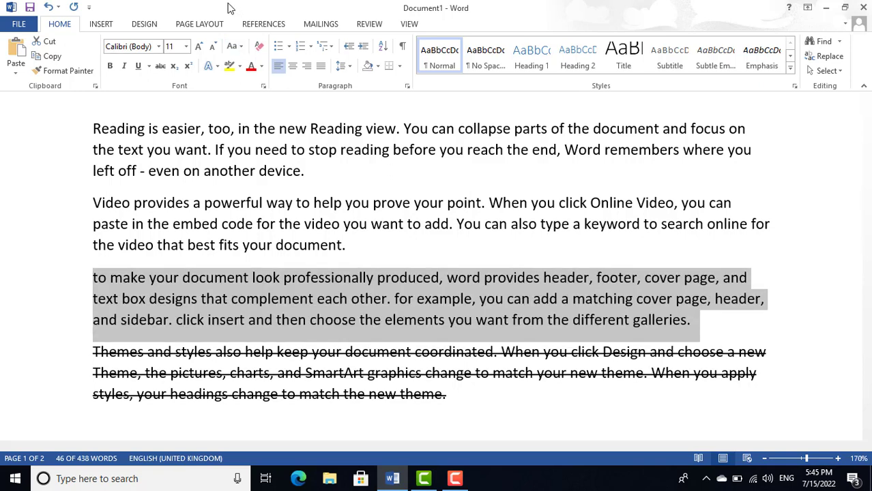
Grow the selected paragraph's font size by five increments, going past 18
click(200, 48)
click(199, 48)
click(199, 48)
click(200, 48)
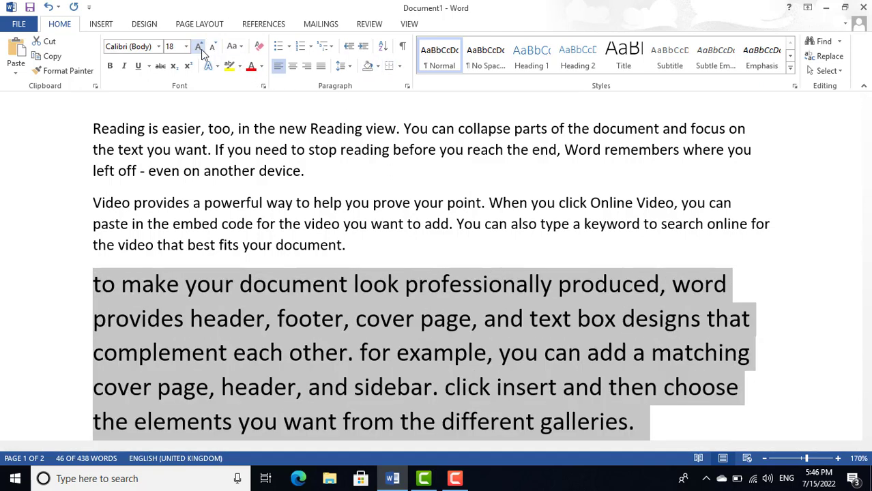
click(200, 49)
Shrink the selected paragraph's font size step by step to 11
click(212, 49)
click(212, 49)
click(212, 49)
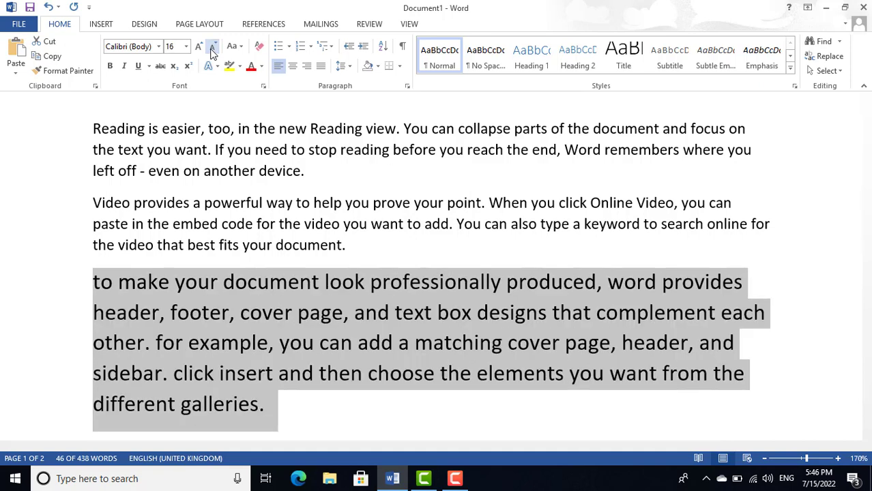
click(212, 49)
click(212, 49)
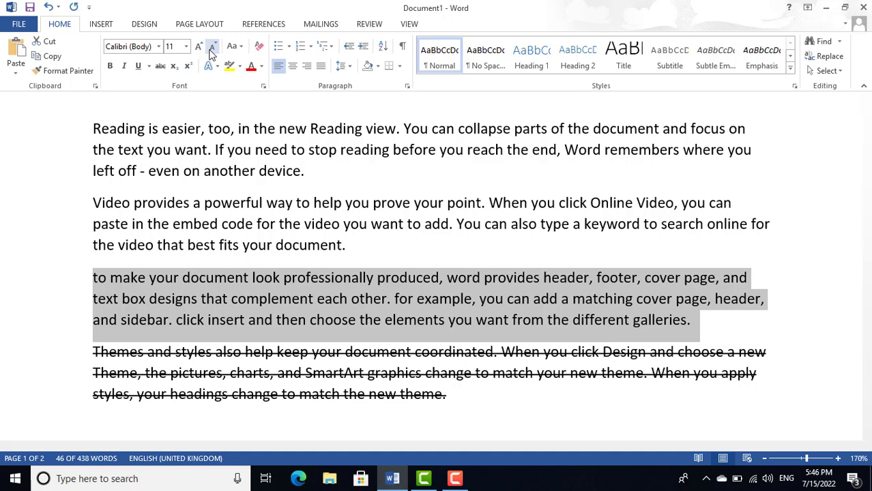
Increase the selected paragraph's font size in increments to 16
key(ctrl+shift+period)
key(ctrl+shift+period)
key(ctrl+shift+period)
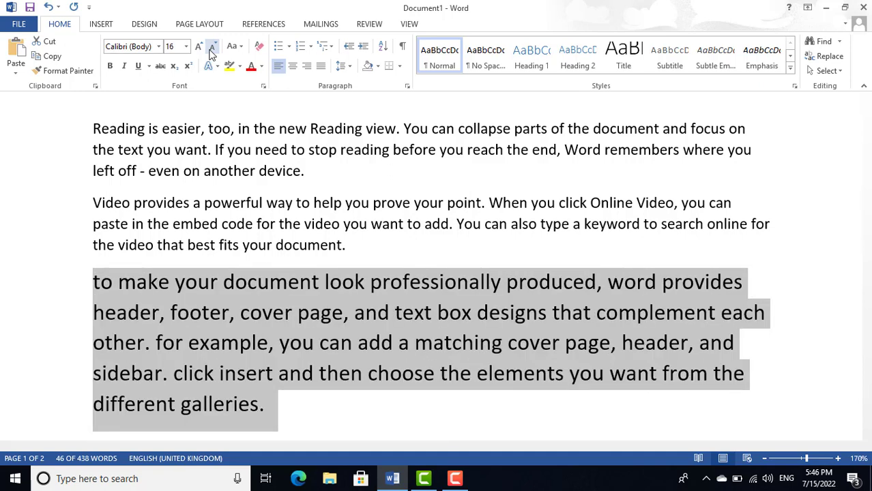
Shrink the selected paragraph's font size to 10 and deselect the text
click(211, 53)
click(211, 53)
click(211, 52)
click(211, 53)
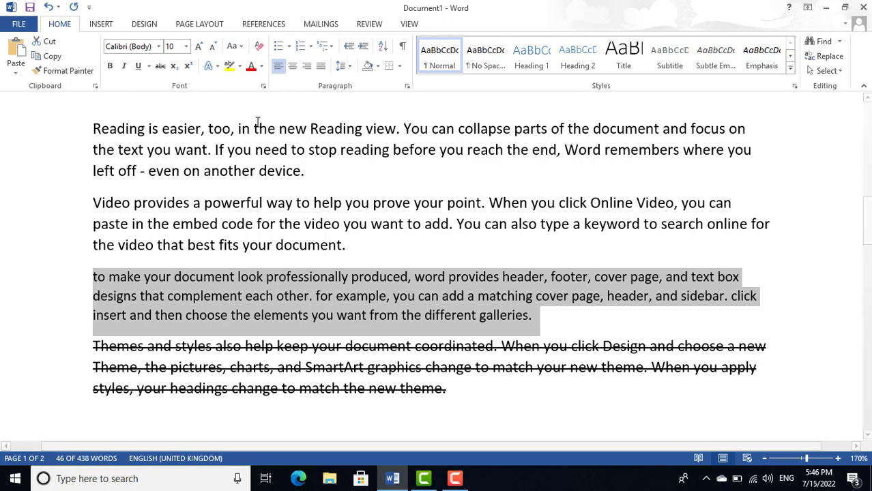
click(377, 262)
drag(364, 251, 220, 263)
click(367, 260)
Split the word "document" at the end of the Video paragraph onto its own line and delete its full stop
click(276, 246)
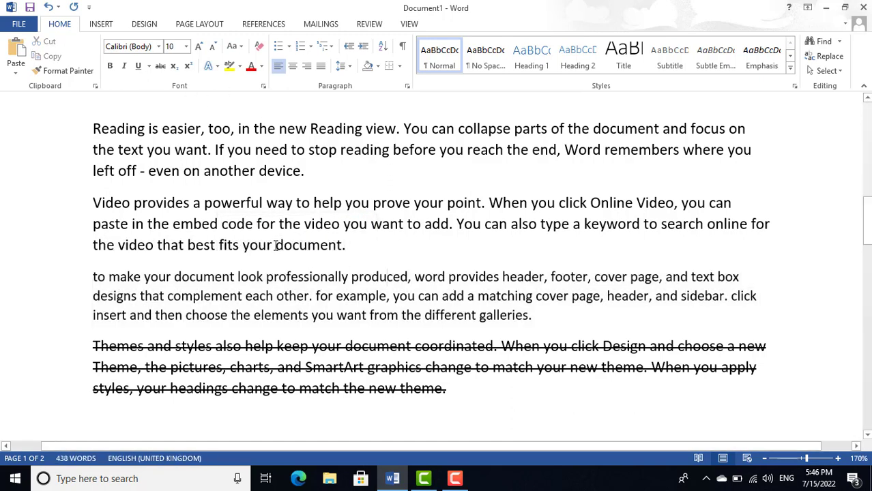
key(Return)
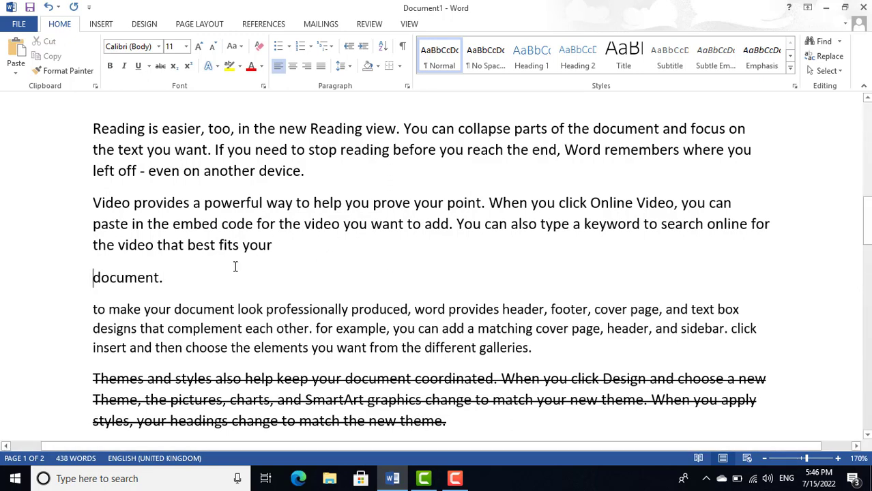
key(BackSpace)
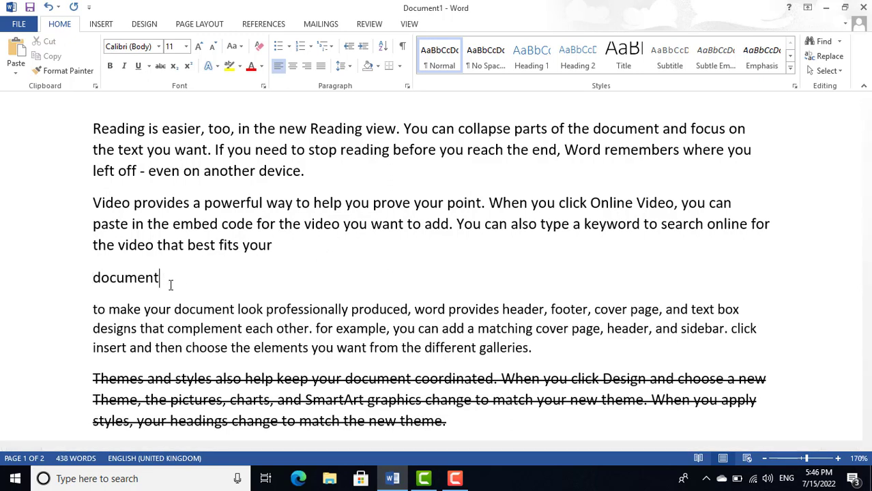
Apply the blue text effect with white outline and hard shadow to the separate word "document"
key(shift+Up)
drag(169, 280, 91, 277)
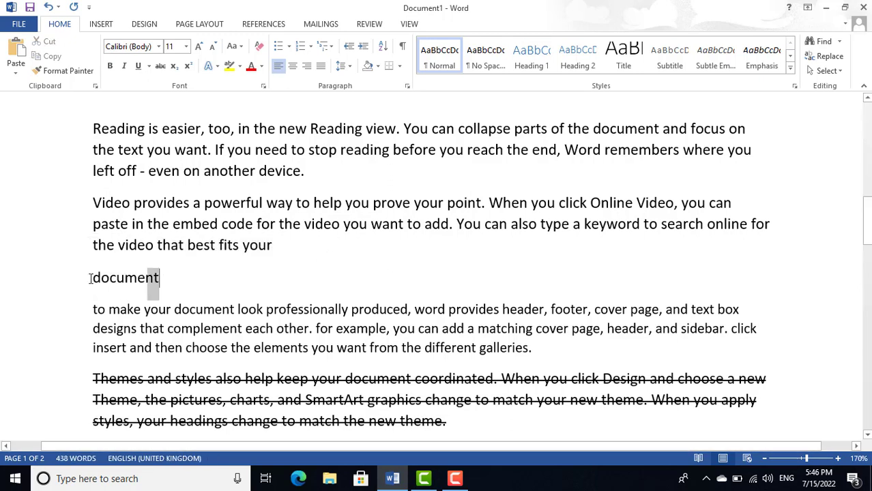
click(212, 65)
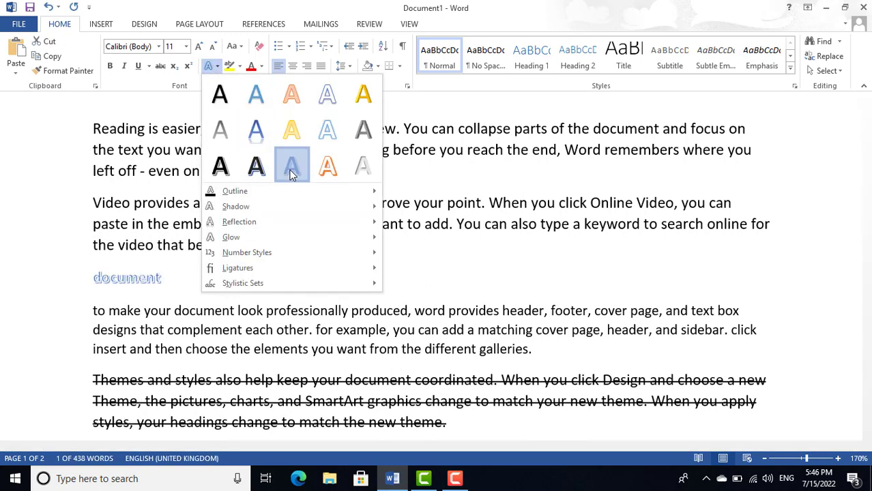
click(290, 171)
Grow the font size of the word "document" in increments to 24
click(198, 46)
click(198, 46)
click(198, 46)
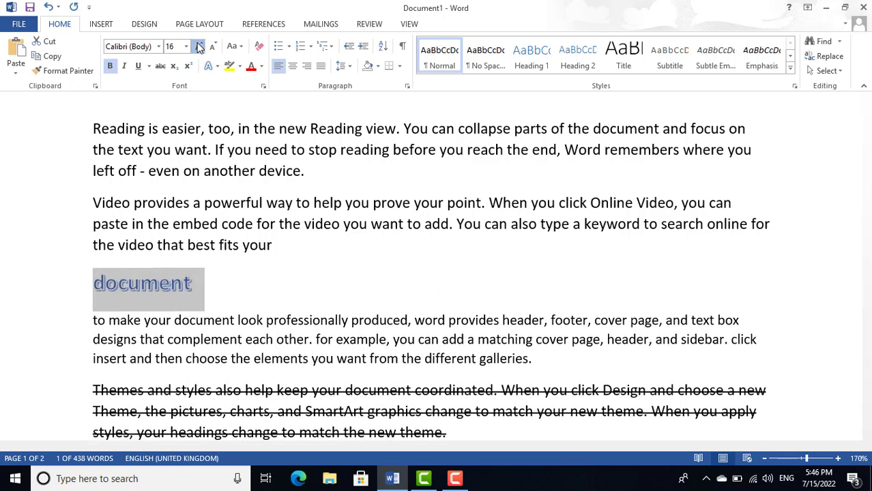
click(198, 46)
click(198, 45)
click(197, 45)
click(198, 46)
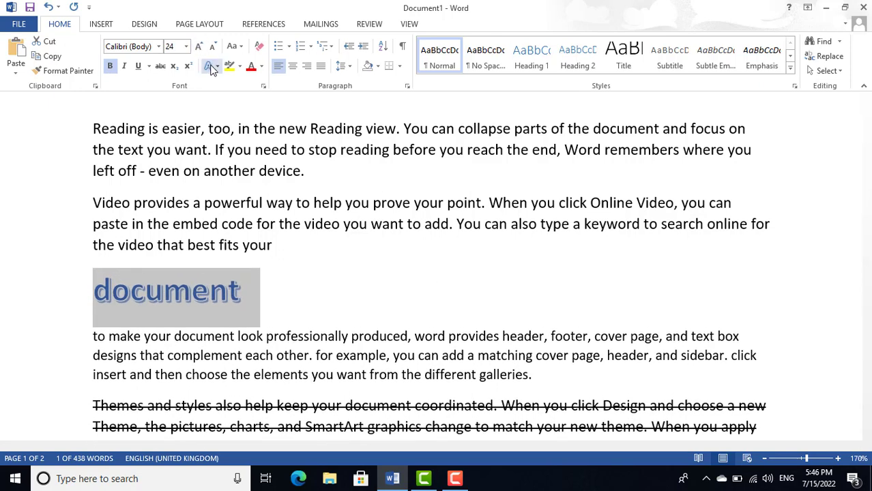
Change the text effect on "document" to the white fill with orange outline and shadow
click(210, 65)
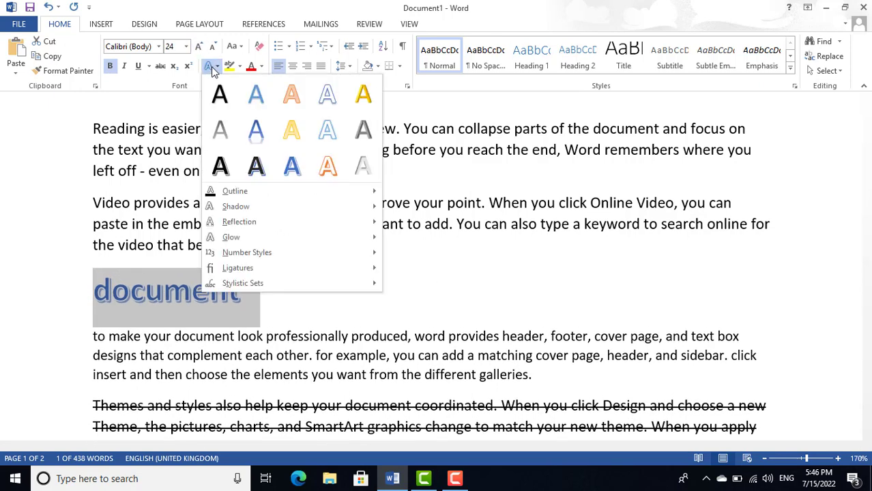
click(334, 172)
click(353, 203)
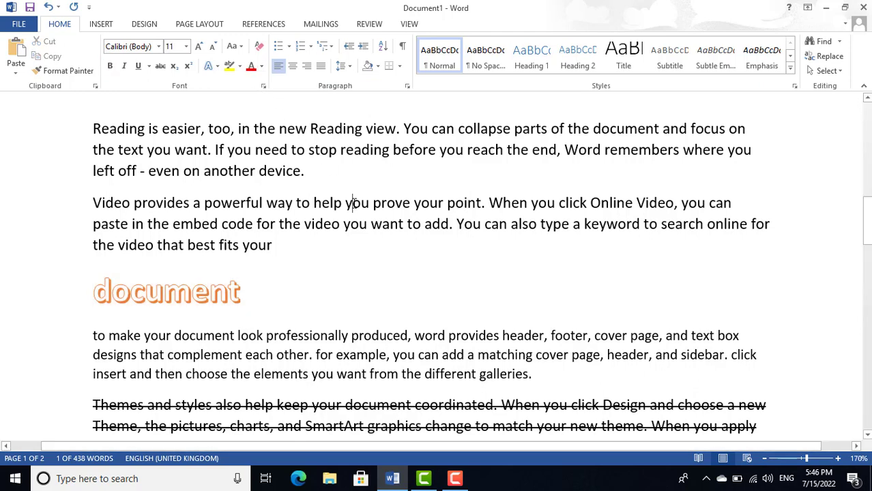
Highlight the paragraph beginning "Video provides a powerful way" in yellow
drag(294, 245, 93, 203)
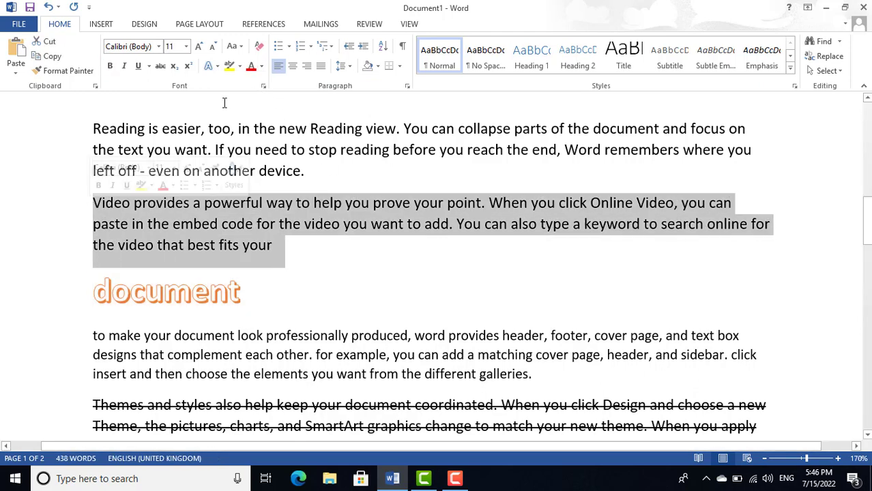
click(239, 66)
click(237, 84)
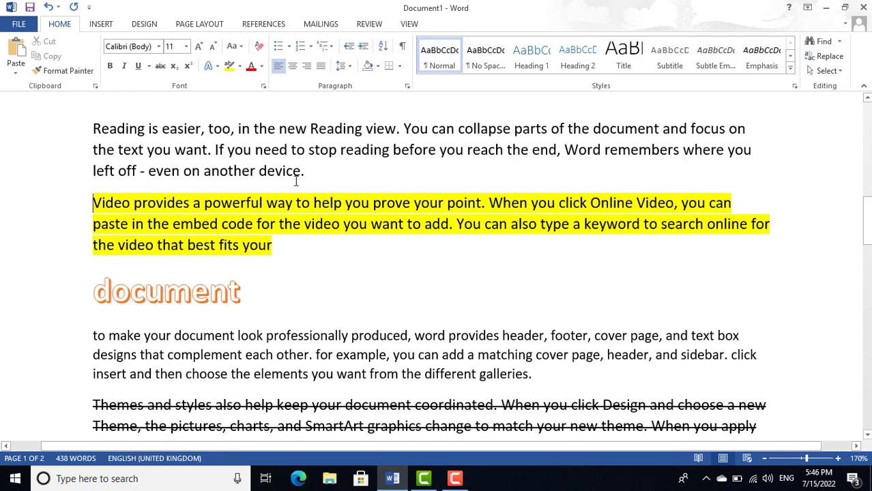
Set the font color of the yellow-highlighted paragraph to the standard red
drag(288, 246, 66, 206)
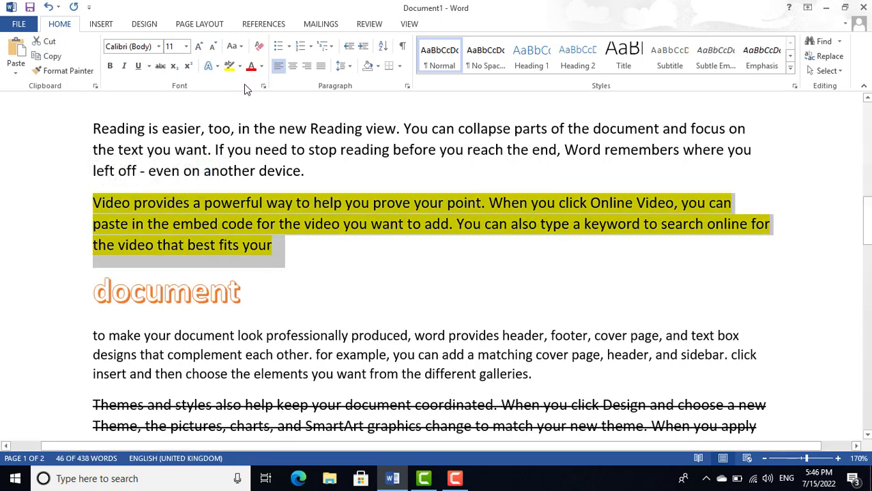
click(262, 67)
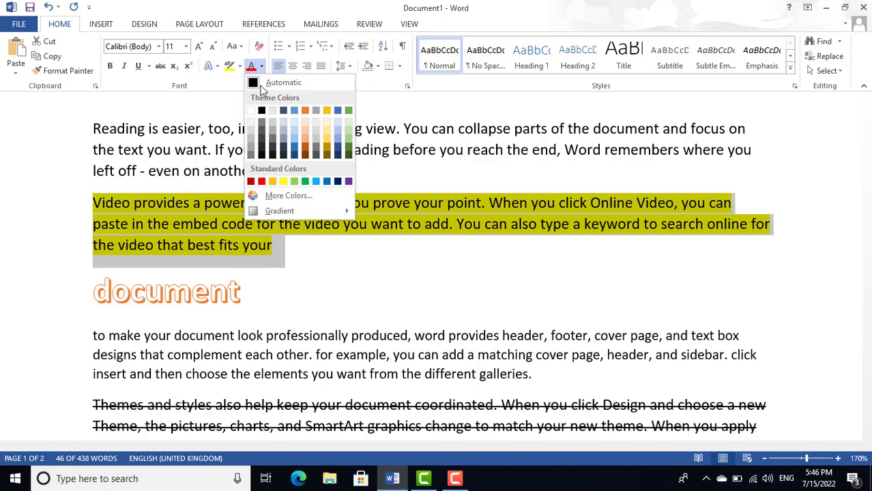
click(261, 181)
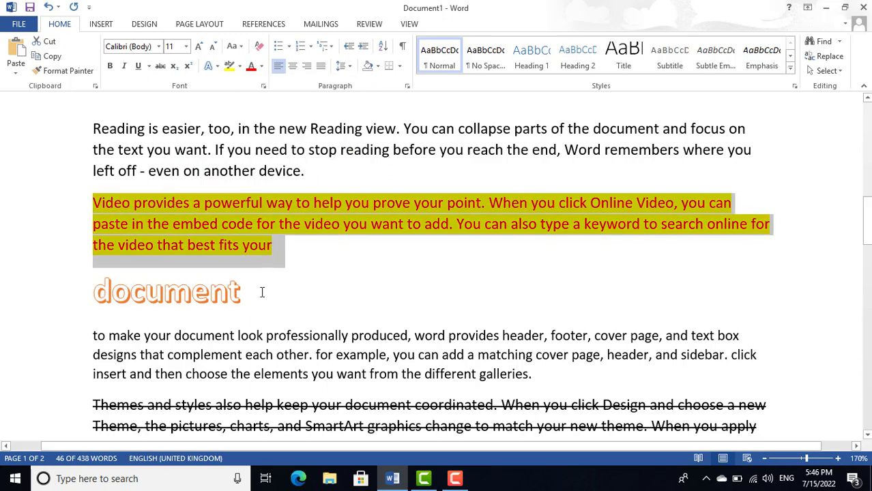
Clear all formatting from the word "document"
drag(260, 293, 72, 294)
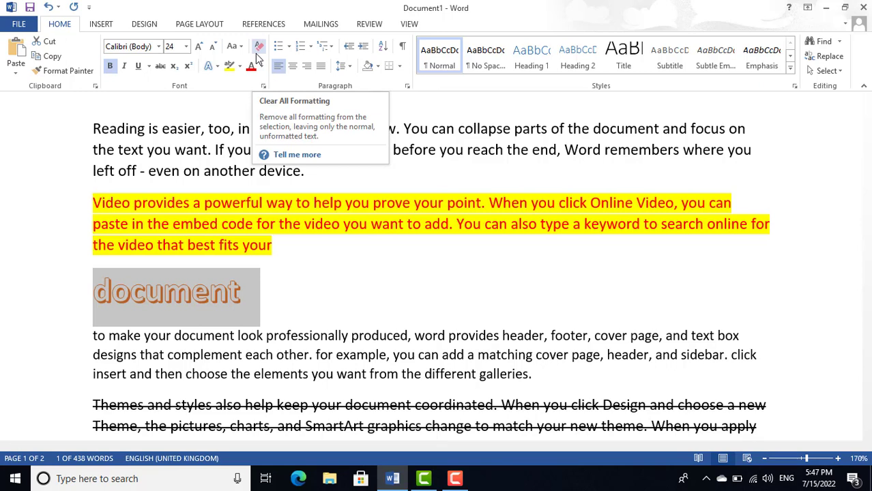
click(256, 55)
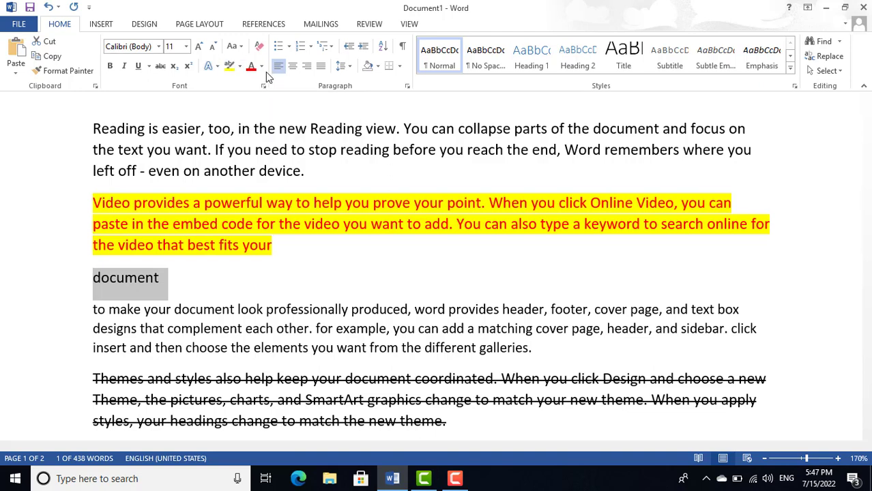
Add a new line below "document" and start a bulleted list there with the solid round bullet
click(287, 47)
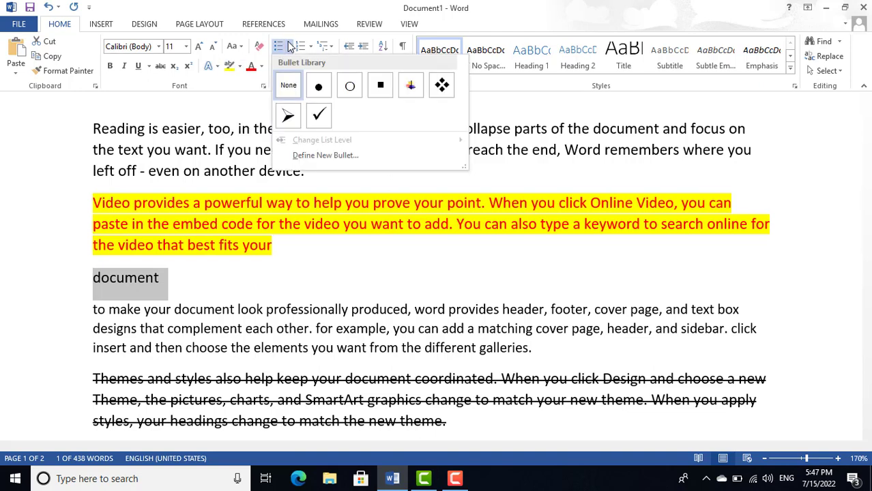
click(319, 276)
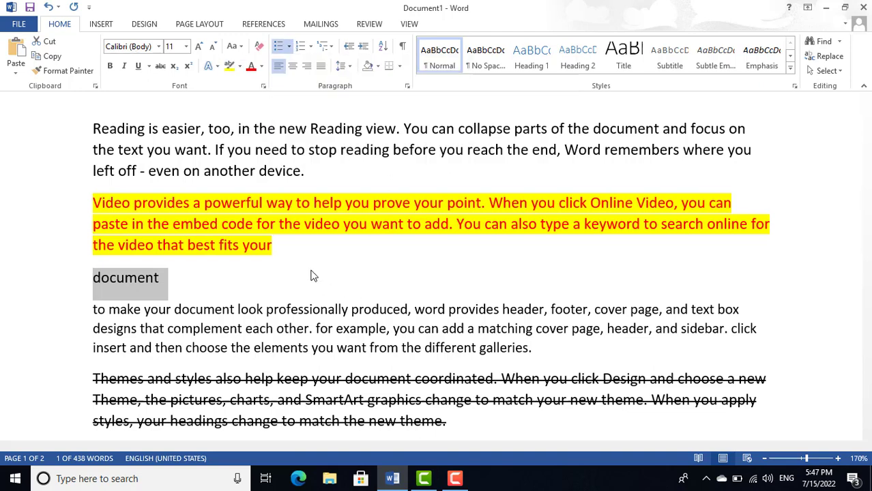
click(221, 290)
key(Return)
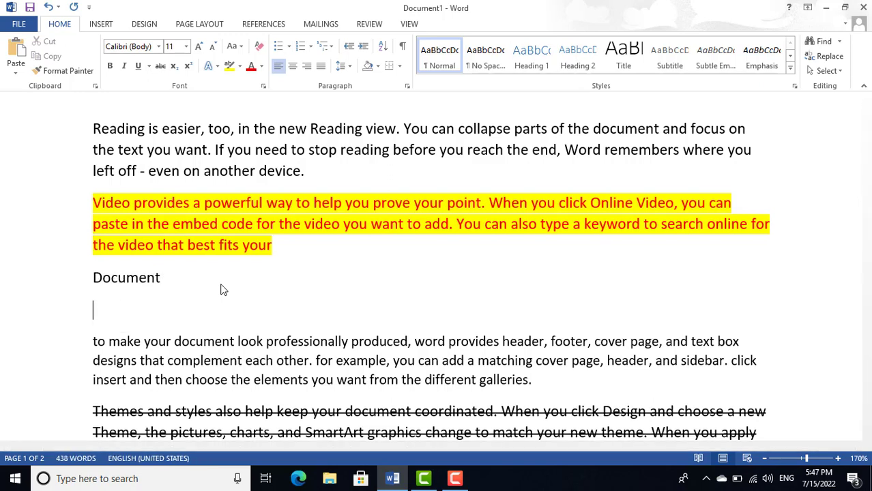
click(289, 46)
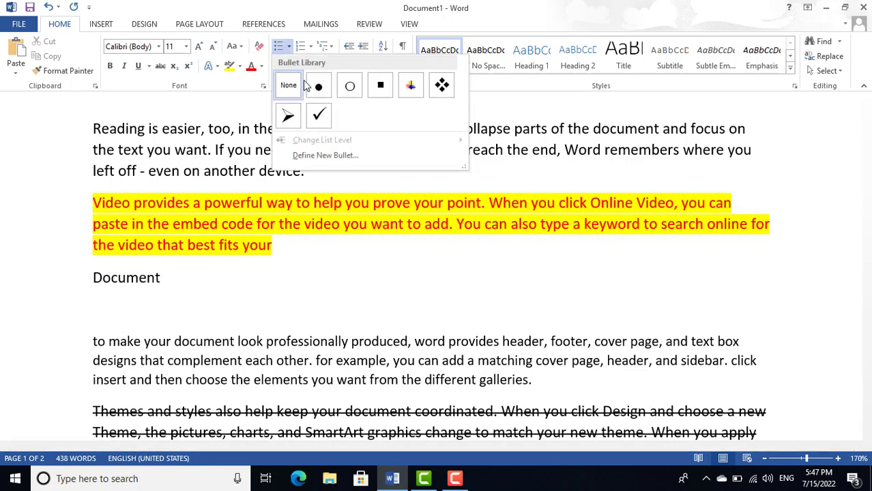
click(318, 85)
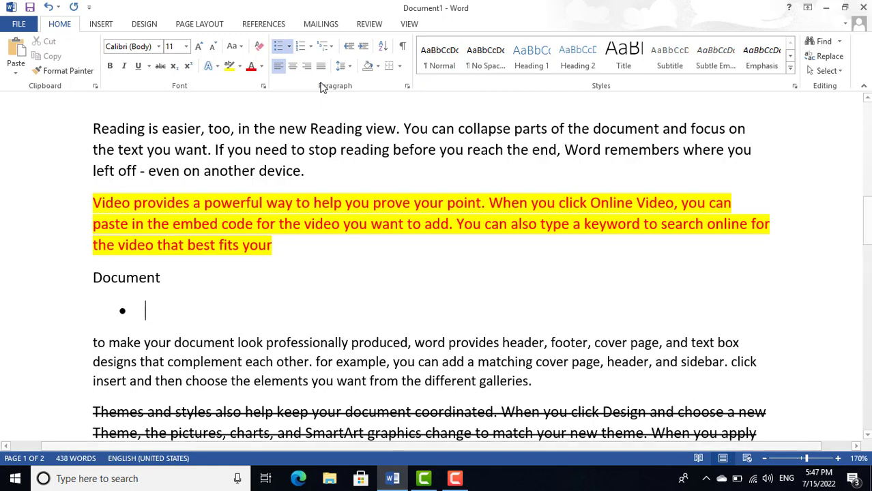
Enter two top-level bullet items, "jijkjjk" and "kjjkjkjkj", and start a third bullet
text(jijkjjk)
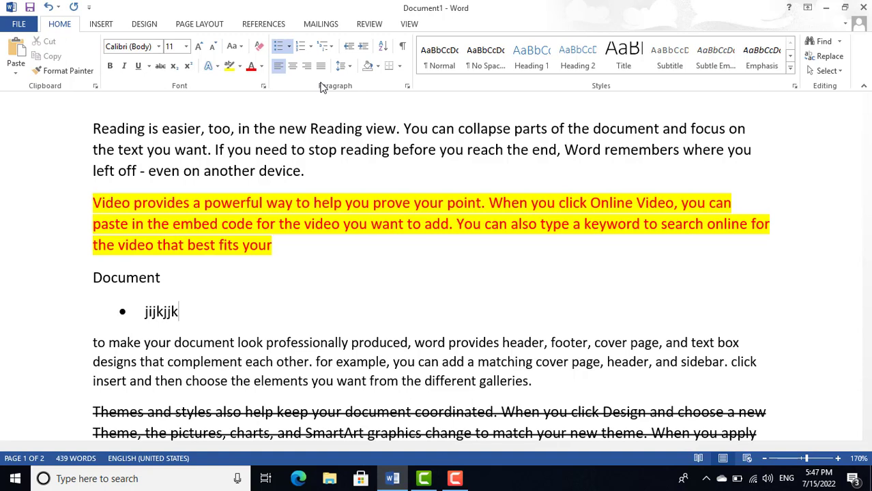
key(Return)
text(kjjkjkjkj)
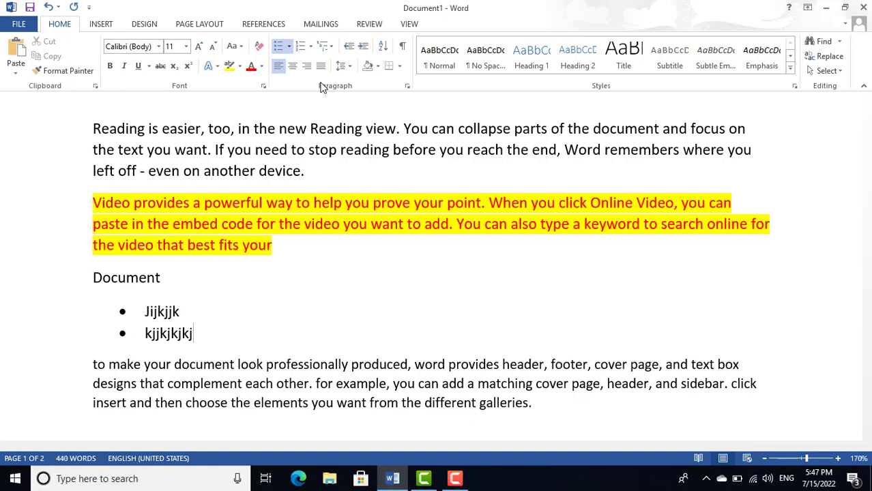
key(Return)
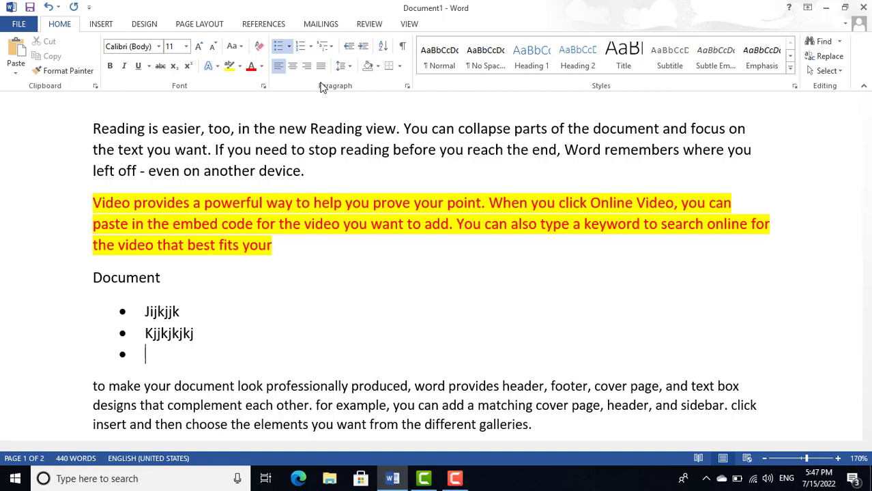
Demote the new bullet one level and enter the sub-items "dfdfgdf", "jkjkjkj" and "kklkl", followed by an empty sub-bullet
key(Tab)
text(dfdfgdf)
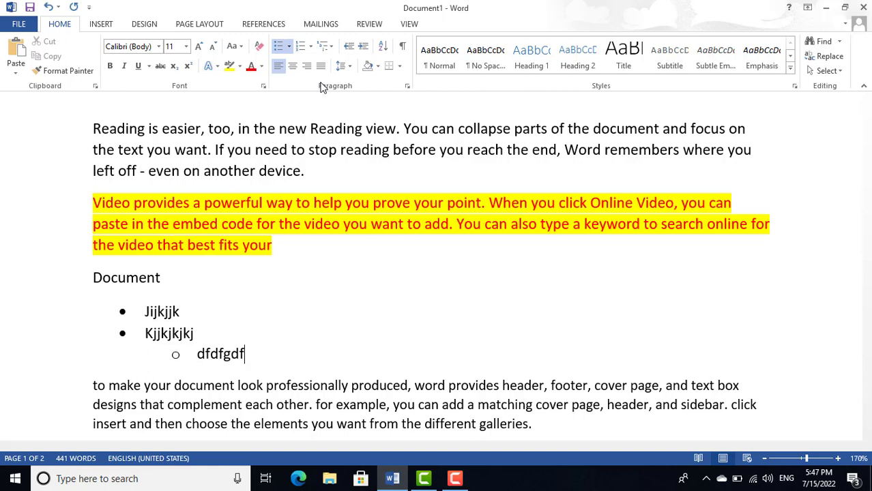
key(Return)
text(jkjkkj)
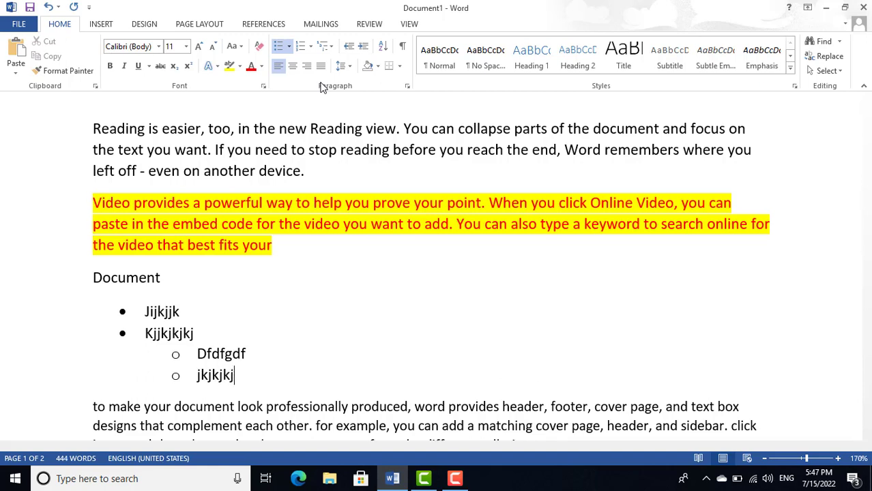
key(Return)
text(kklkl)
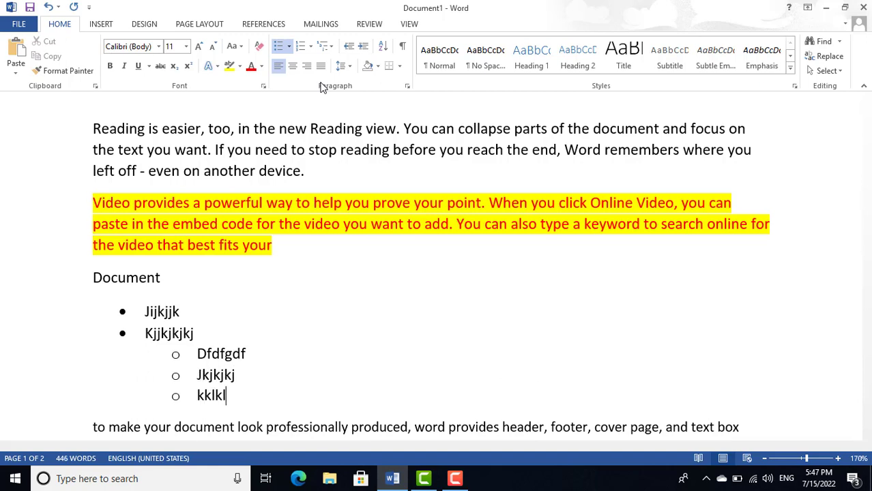
key(Return)
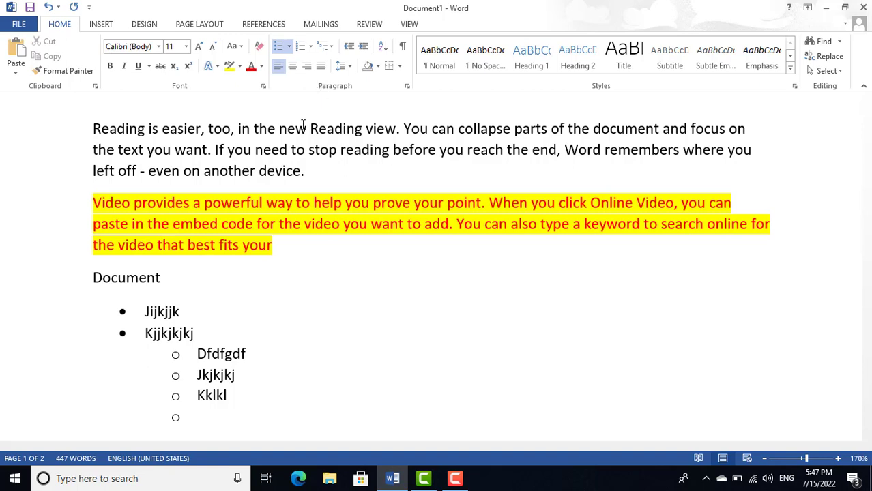
Convert the five filled list items from bullets to the 1. 2. 3. numbering format
scroll(257, 323, down, 3)
drag(197, 314, 123, 214)
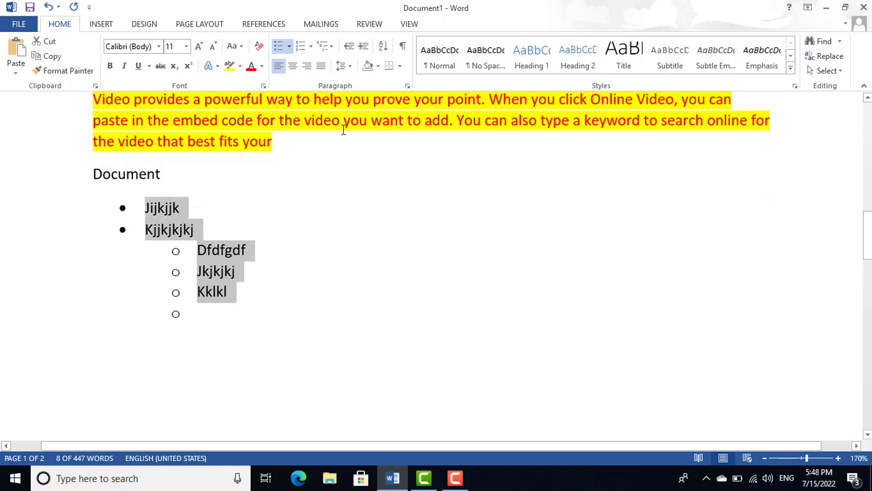
click(311, 47)
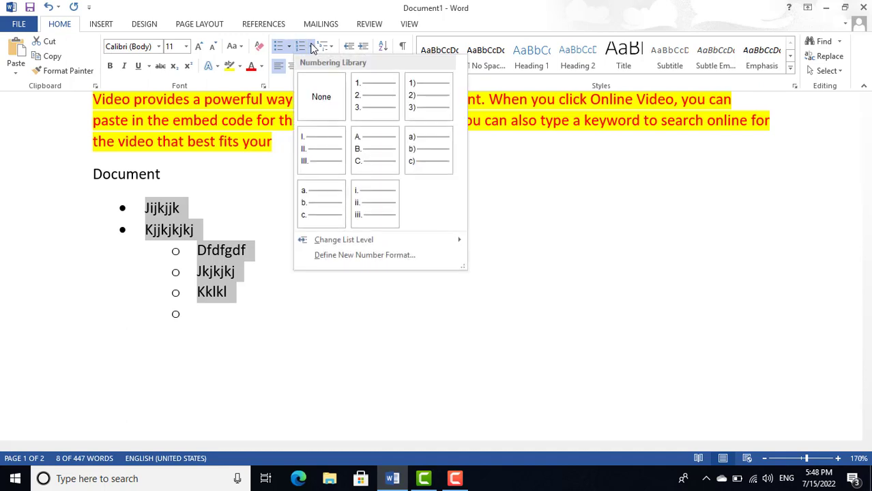
click(383, 90)
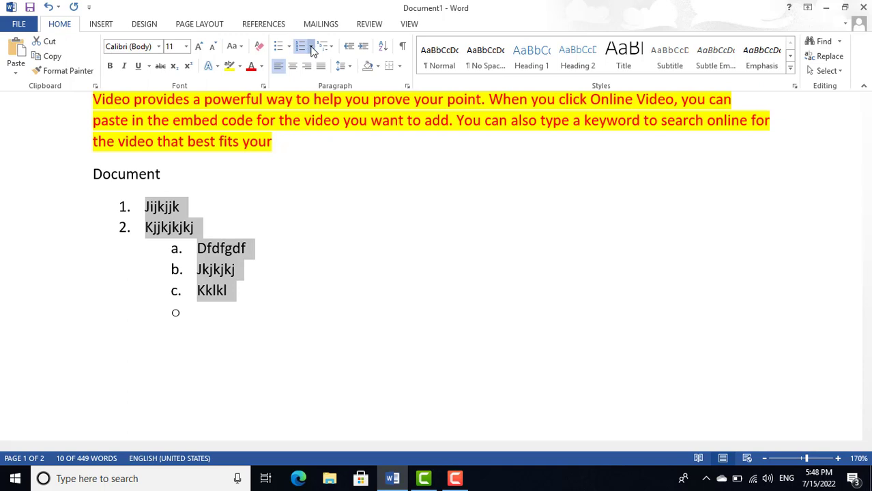
Change the selected list's top-level numbering to the A. B. C. format
click(310, 47)
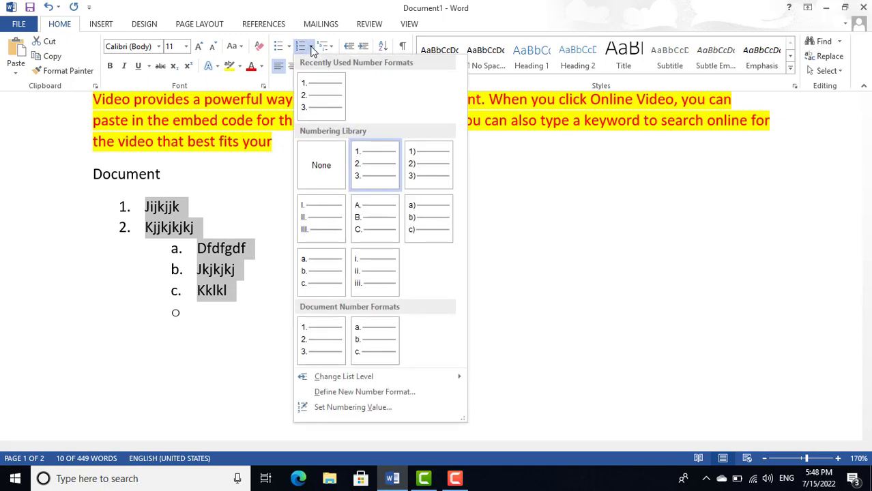
click(374, 224)
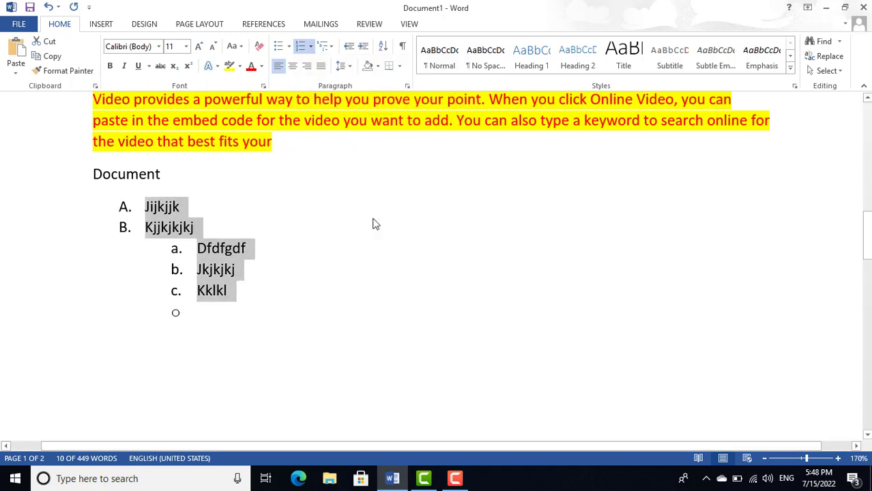
click(311, 47)
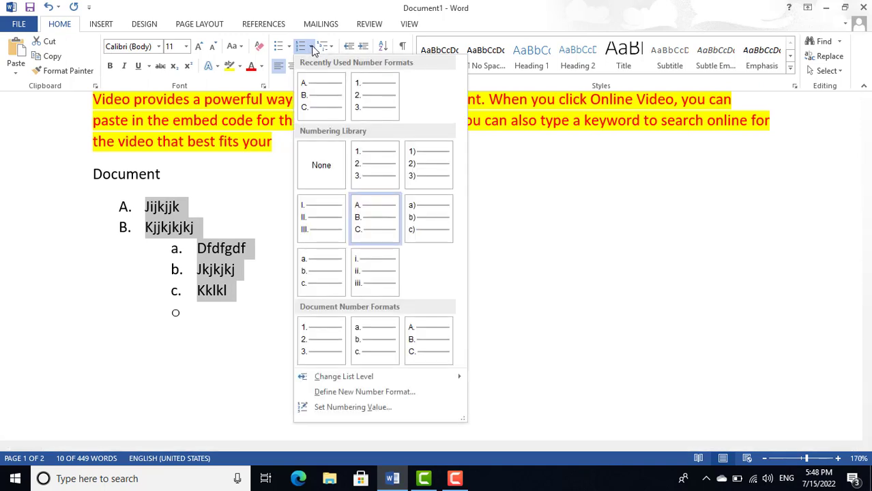
click(312, 49)
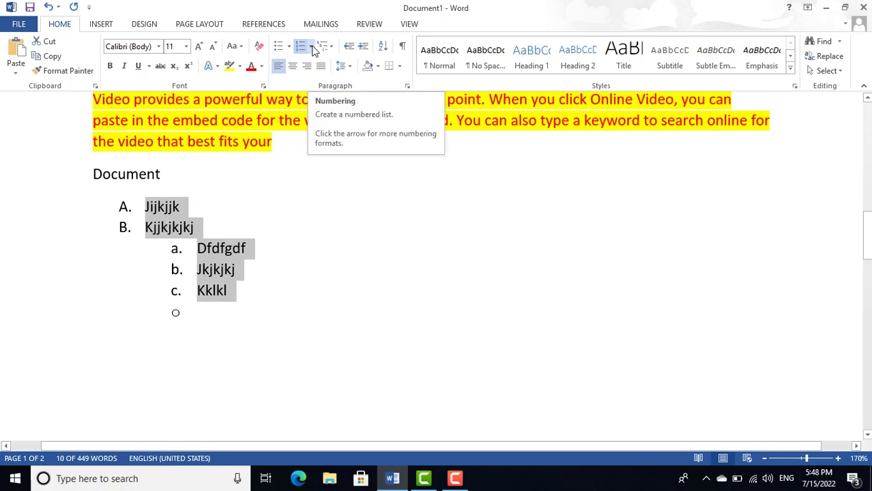
click(312, 49)
click(313, 49)
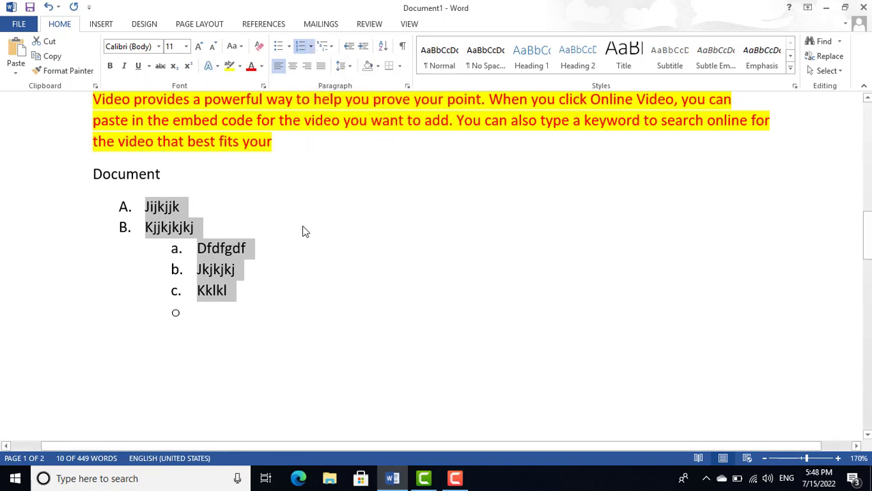
click(314, 211)
Try centre and right alignment on the "Network" heading above the "Reading is easier" paragraph, and return it to left alignment
scroll(315, 212, up, 4)
click(74, 204)
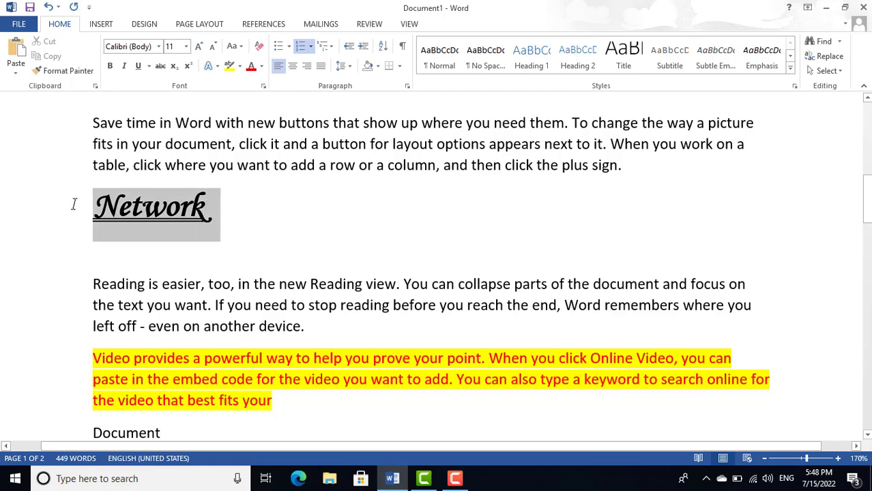
click(293, 68)
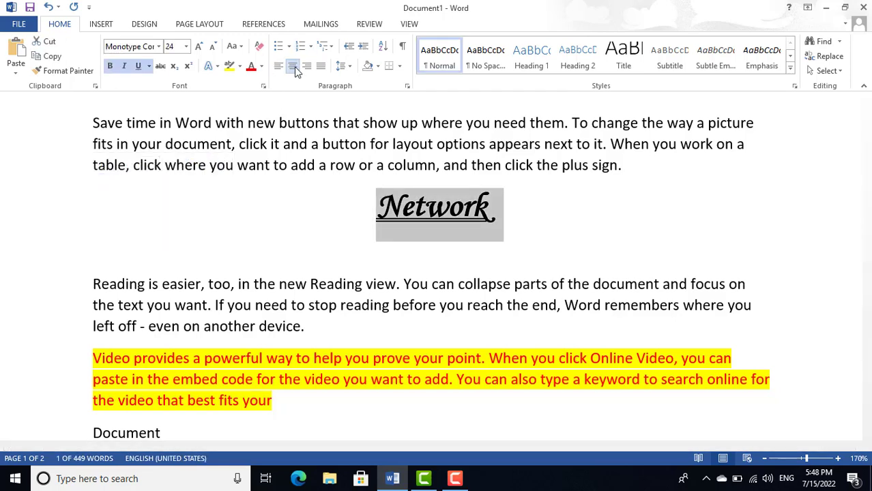
click(307, 66)
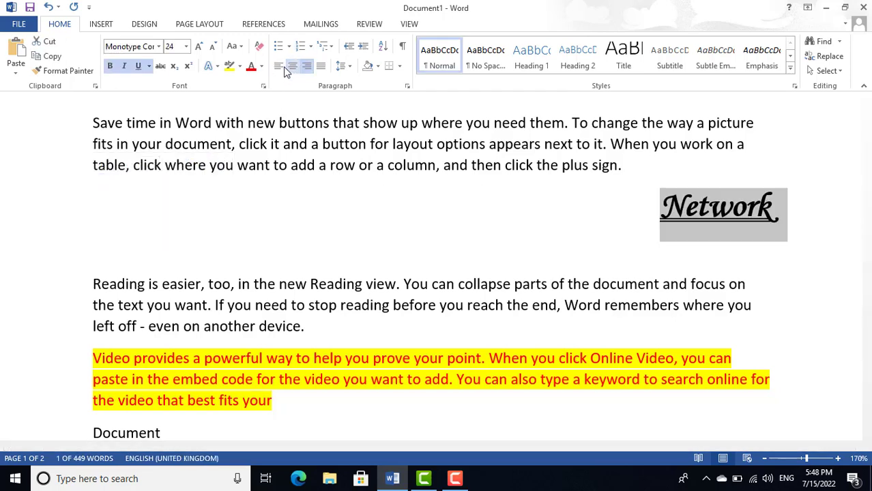
click(279, 67)
Justify the paragraph that begins "Save time in Word with new buttons"
scroll(527, 224, up, 1)
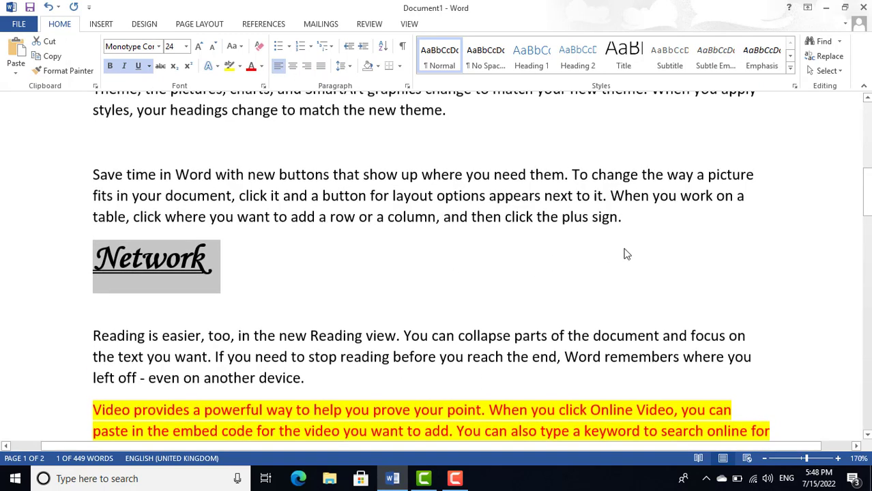
drag(652, 225, 64, 173)
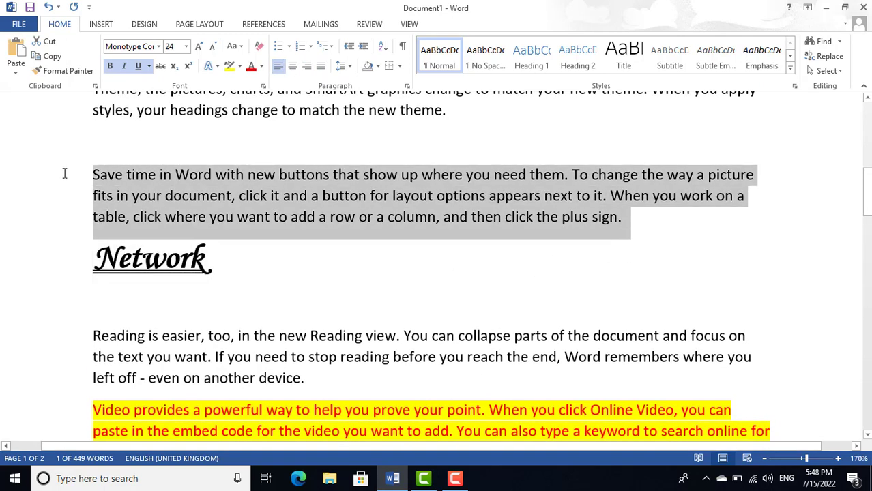
click(321, 68)
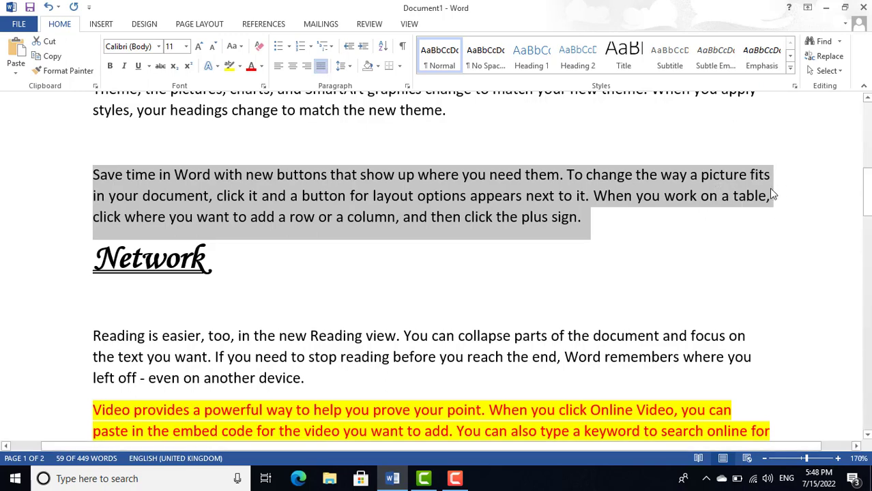
Justify the paragraph under the "Technology" heading that begins "To make your document look professionally produced"
scroll(768, 190, up, 3)
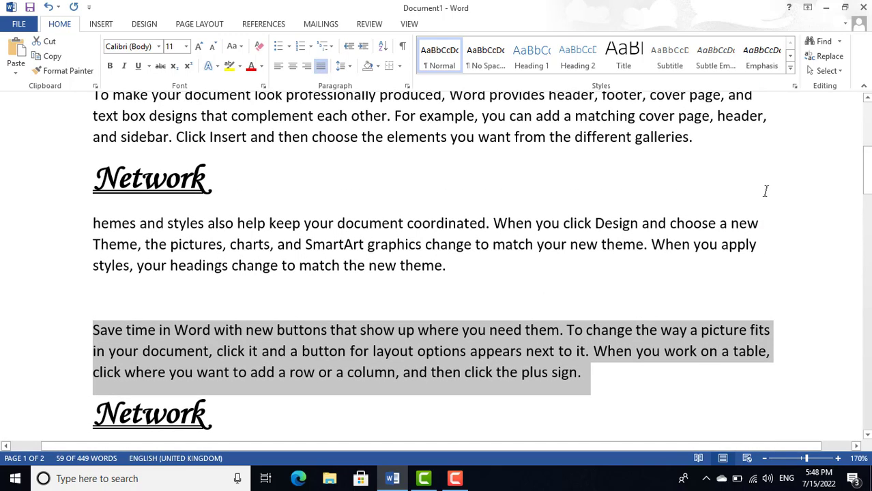
scroll(766, 191, up, 2)
drag(730, 247, 79, 190)
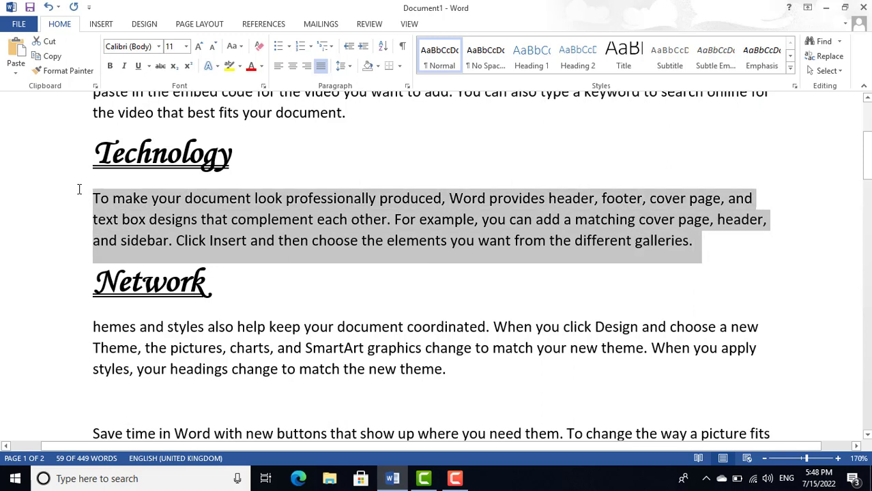
click(321, 65)
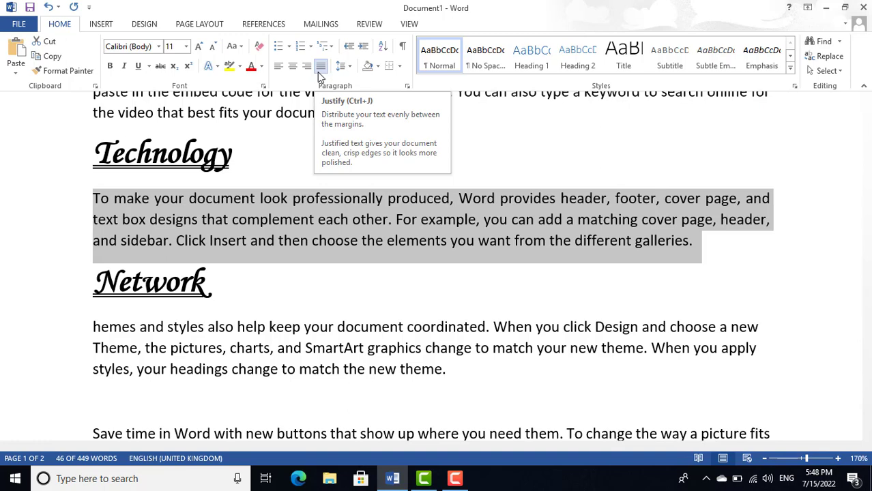
Try 2.5 line spacing on the selected "To make your document" paragraph, and set it to 1.0 instead
click(342, 71)
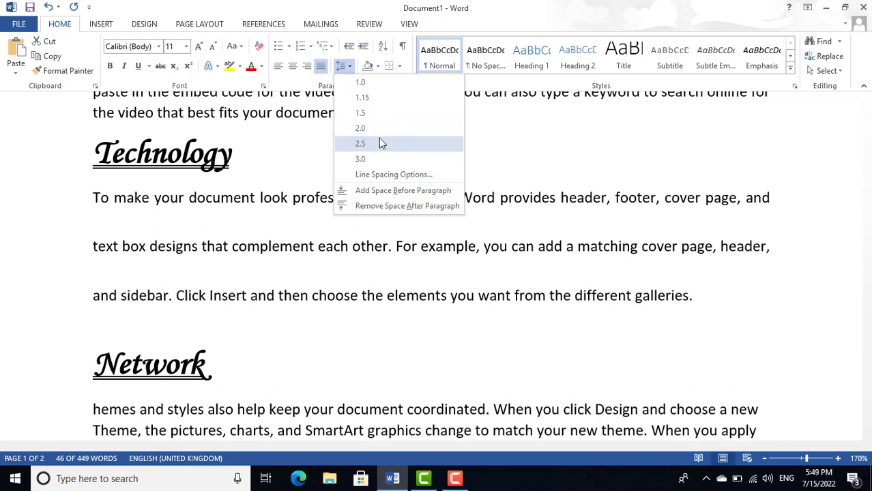
click(381, 144)
click(341, 65)
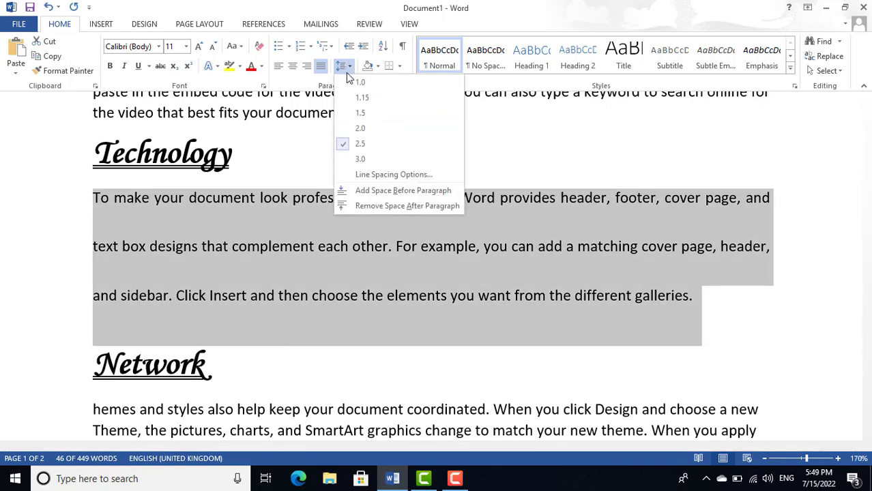
click(353, 82)
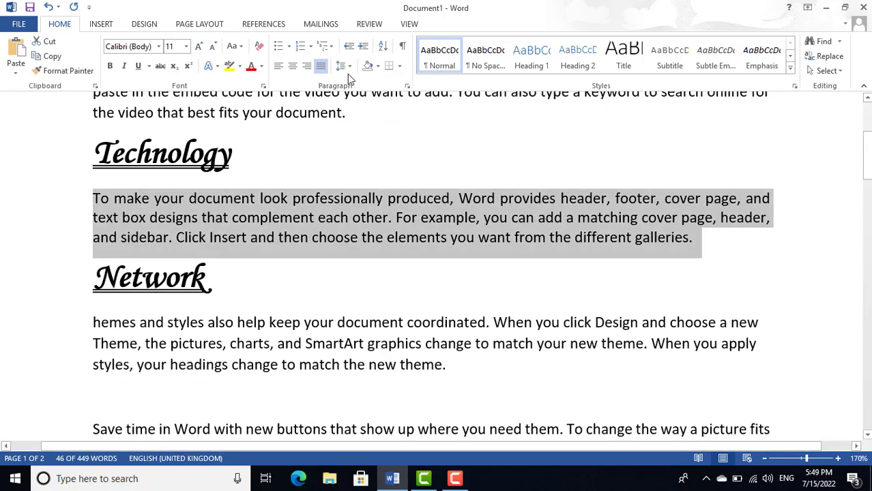
Remove the space after the "To make your document" paragraph and deselect it
click(341, 66)
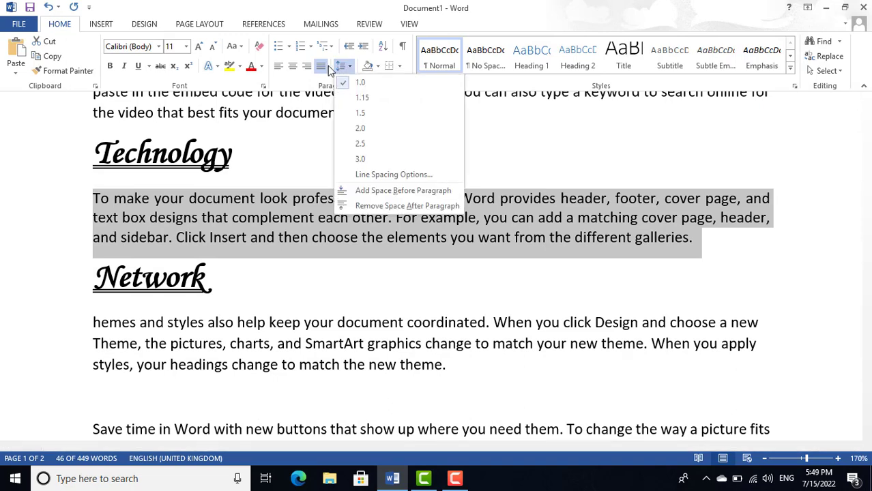
click(396, 207)
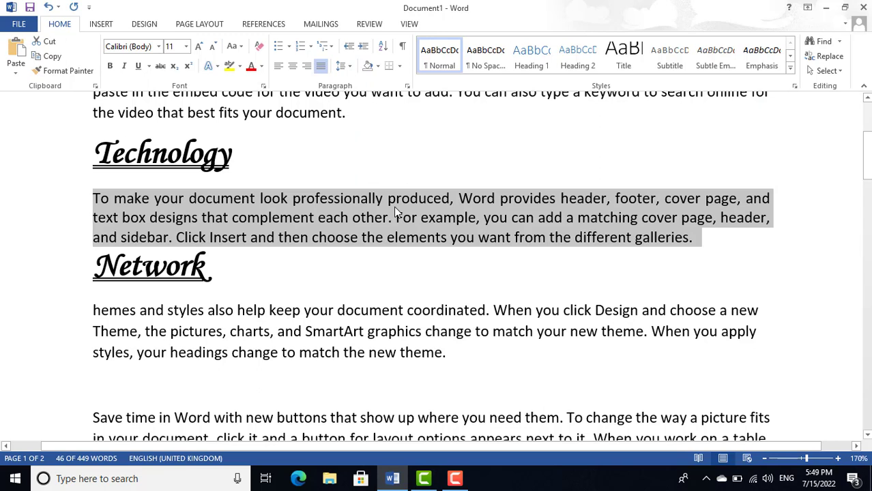
click(411, 214)
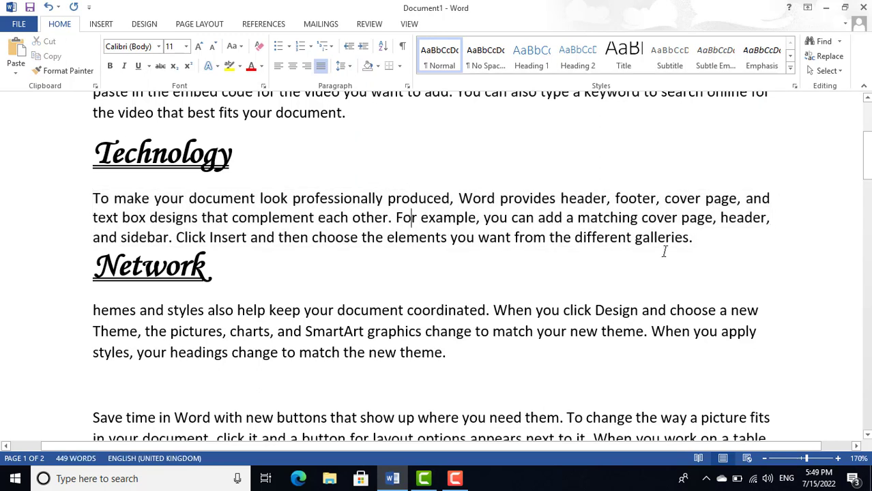
Increase and decrease the indent of the paragraph under "Technology" repeatedly, leaving it four levels in from the left margin
drag(696, 244, 93, 198)
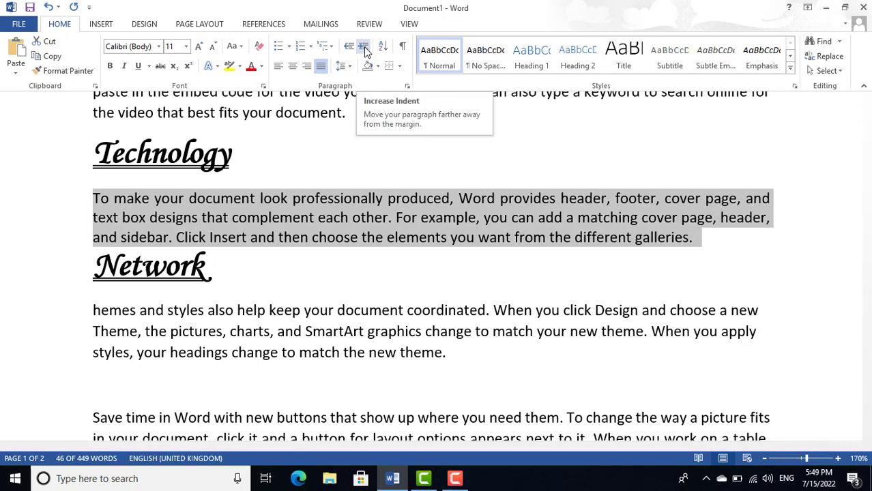
click(365, 52)
click(366, 51)
click(365, 51)
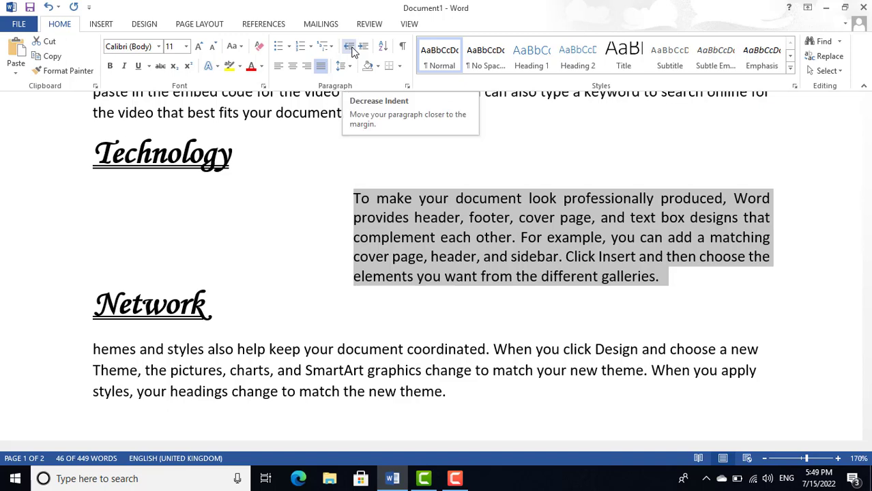
click(350, 48)
click(349, 48)
click(350, 48)
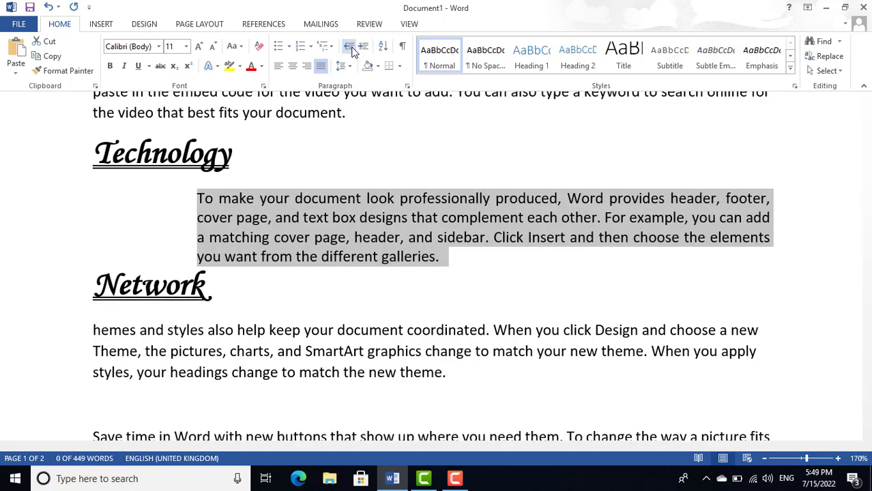
click(349, 48)
click(349, 48)
double_click(364, 48)
click(364, 47)
click(365, 47)
click(364, 48)
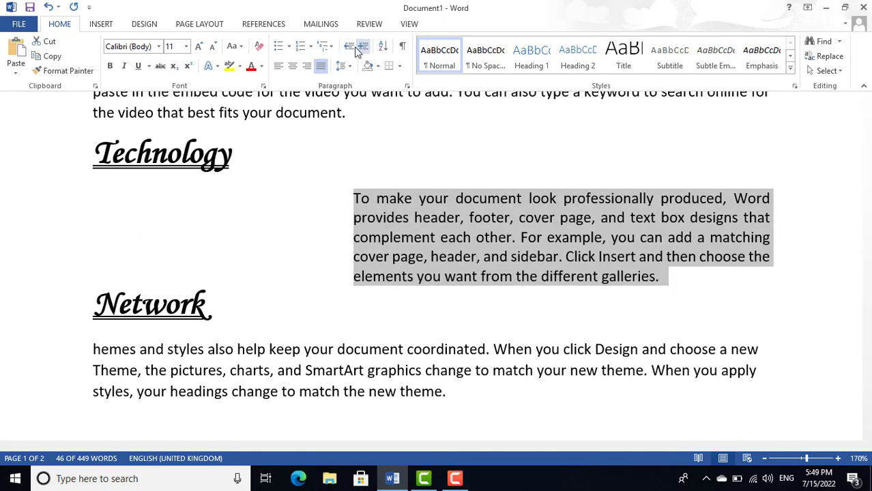
click(351, 48)
click(351, 47)
click(351, 48)
click(350, 47)
click(350, 47)
click(363, 48)
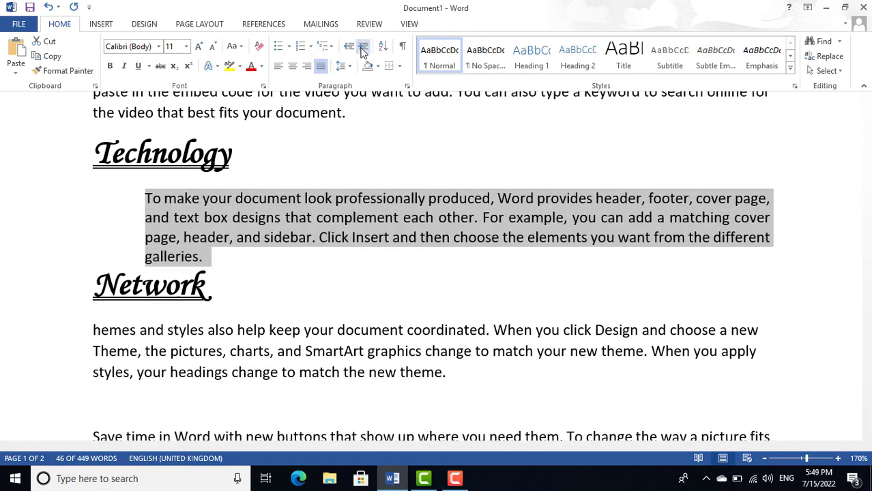
click(363, 48)
click(363, 47)
click(363, 48)
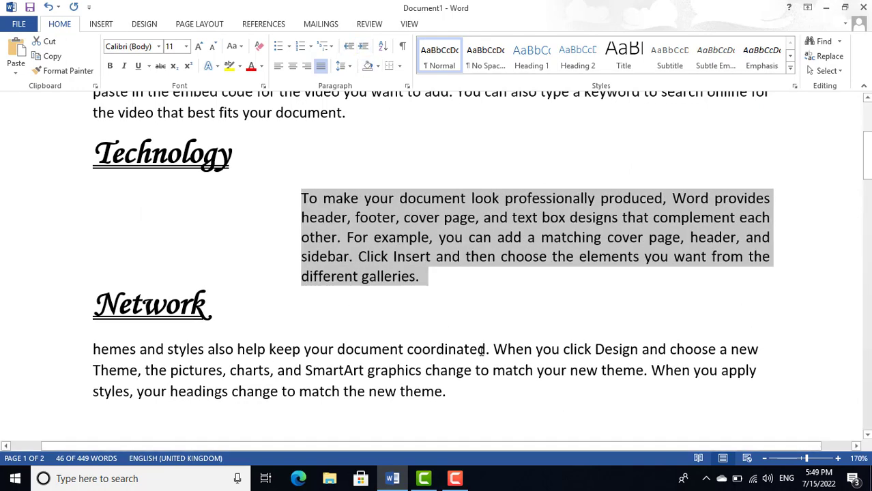
Insert two blank lines after the paragraph ending "change to match the new theme." and place the cursor on the first empty line
click(481, 390)
scroll(472, 362, down, 1)
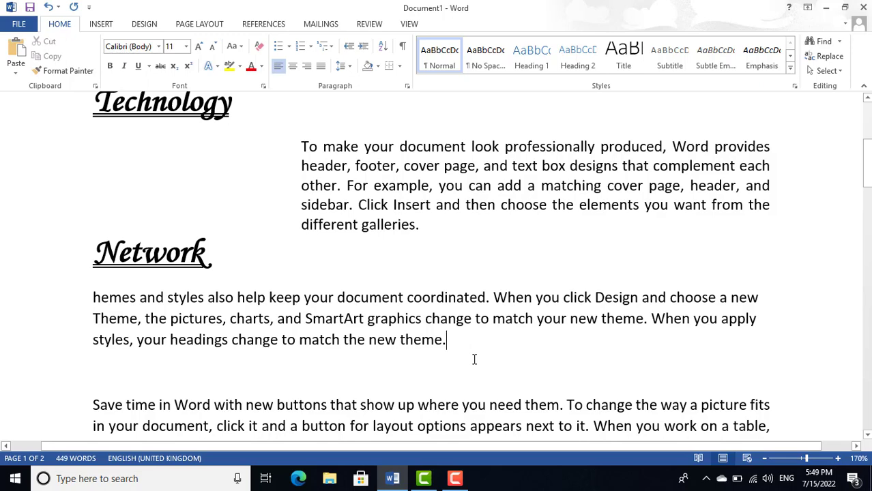
key(ctrl+Return)
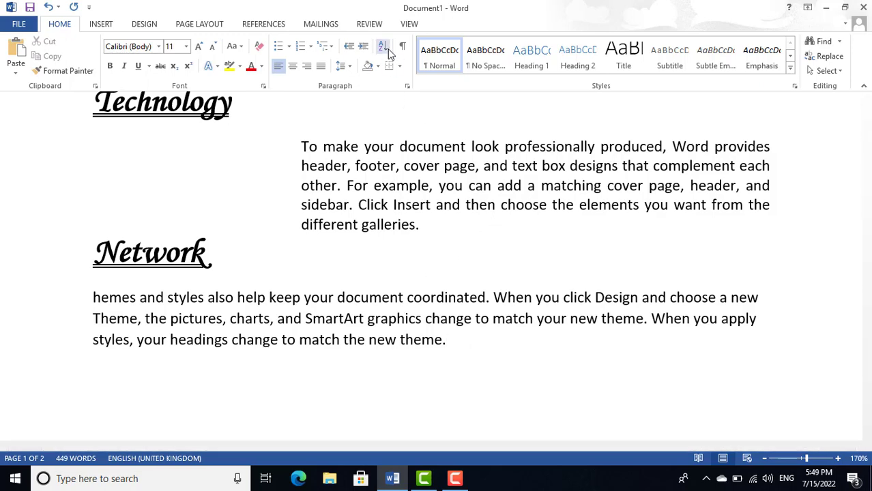
scroll(205, 276, down, 2)
click(136, 288)
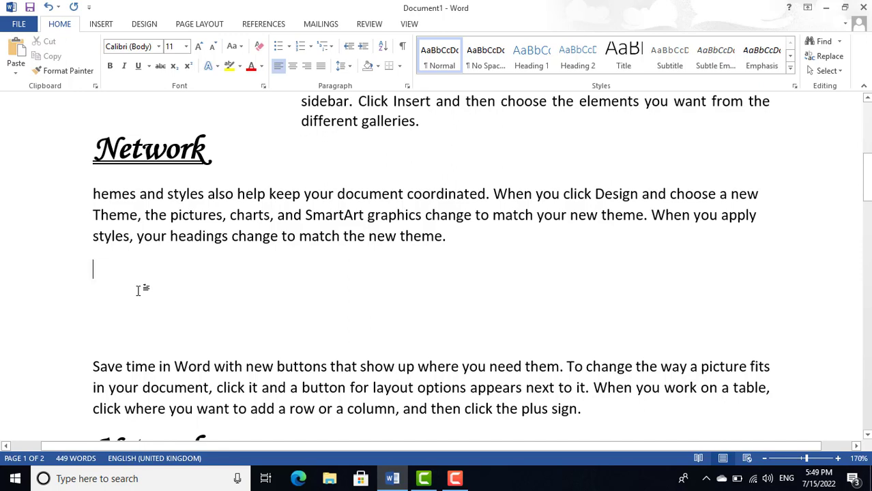
Enter four first names on separate lines below that paragraph, in non-alphabetical order with initials Z, Y, A and b
text(zw)
key(BackSpace)
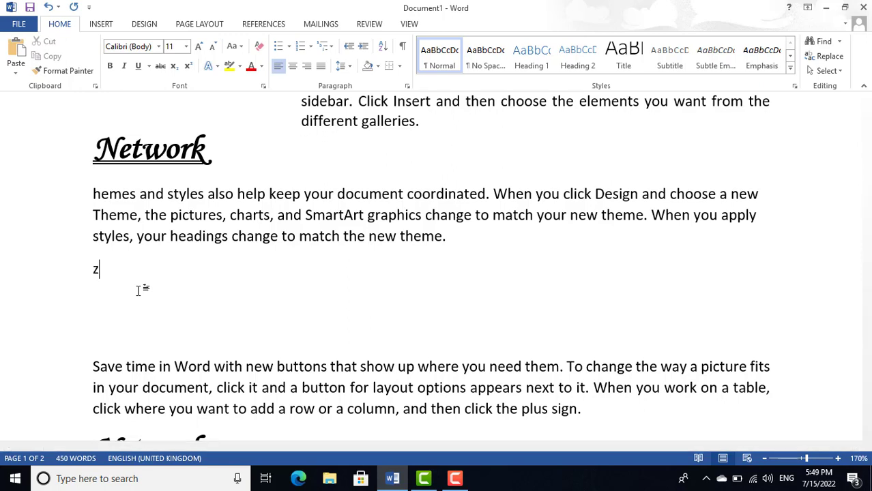
text(eeshan)
key(Return)
text(y)
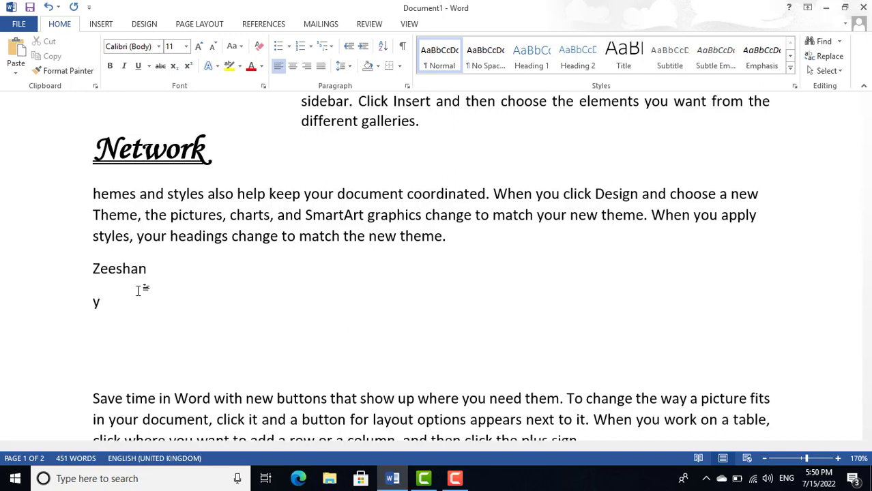
text(aseen)
key(Return)
text(a)
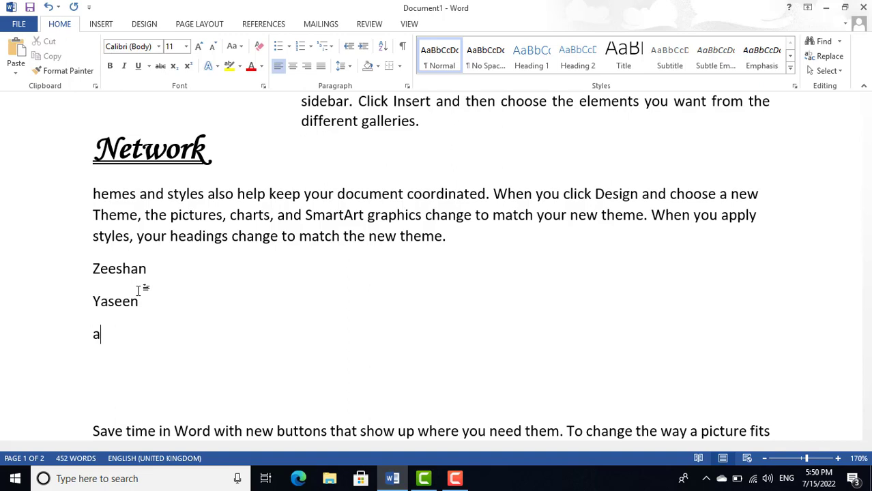
text(lex)
key(Return)
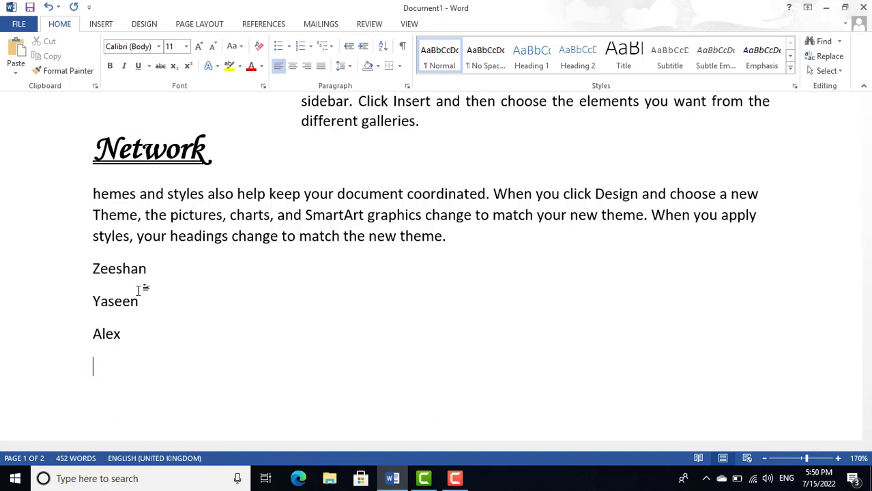
text(bilal)
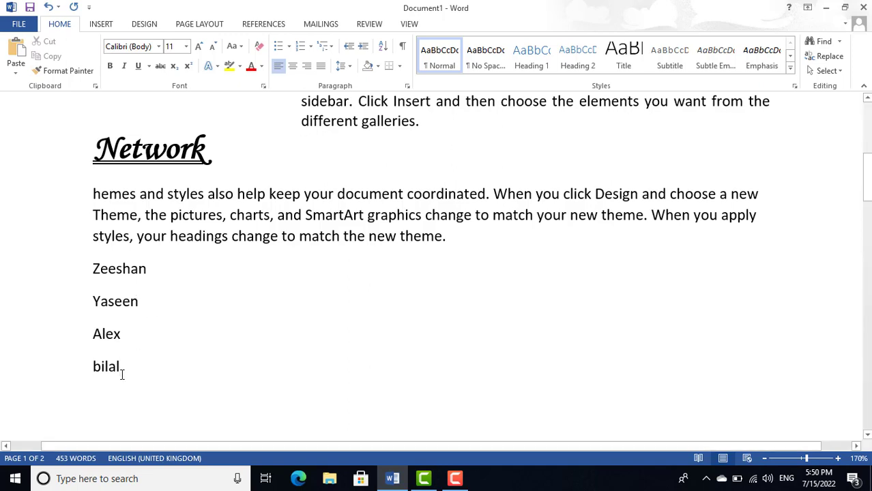
Sort the four names below the "Network" paragraph by paragraphs as text in ascending order
drag(123, 375, 74, 275)
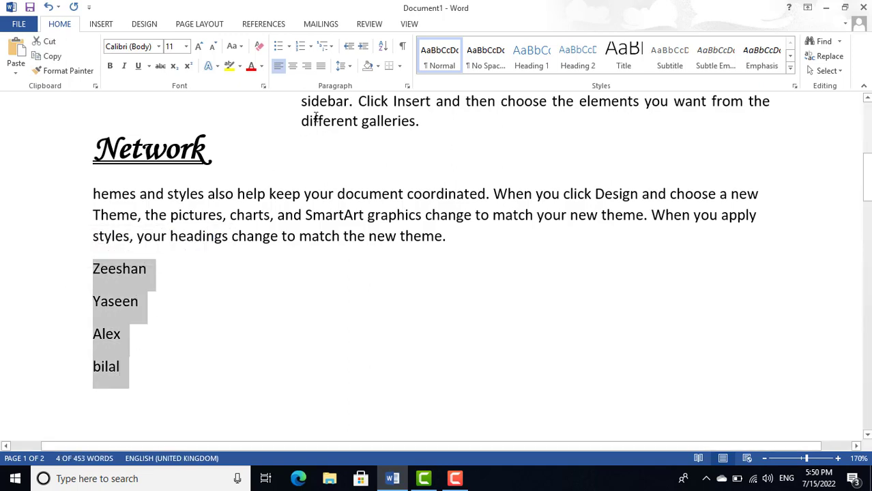
click(383, 46)
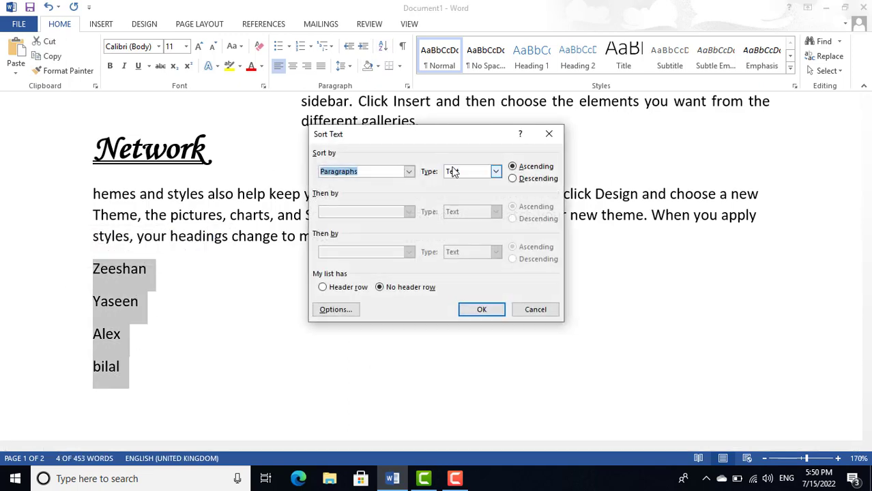
click(522, 179)
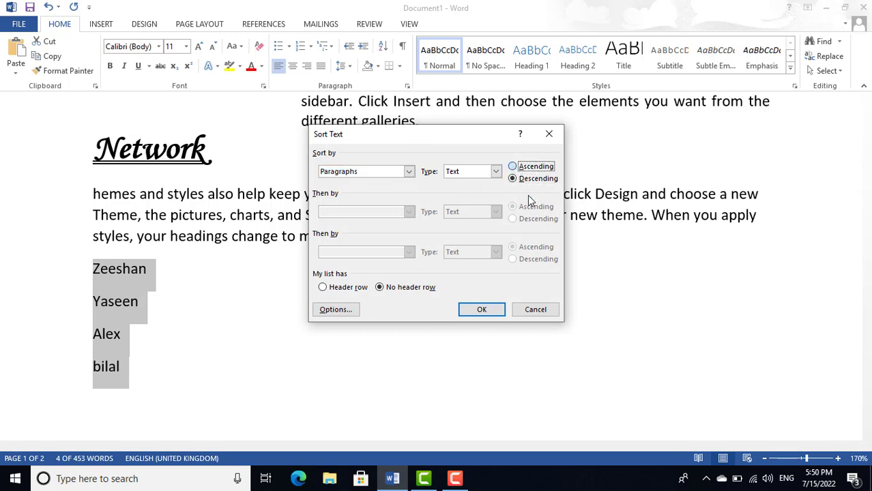
click(524, 168)
click(486, 311)
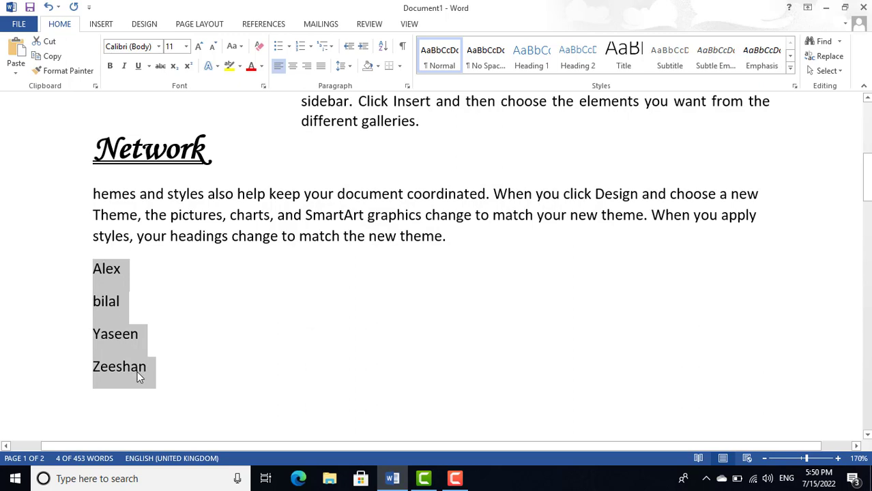
Apply the standard purple shading to the whole paragraph under "Network" that starts with "hemes and styles"
click(378, 66)
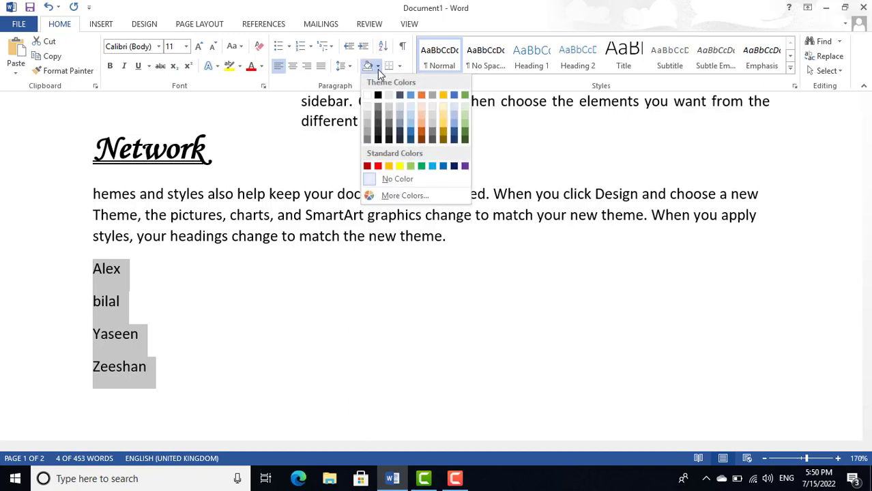
click(467, 245)
click(467, 245)
double_click(73, 189)
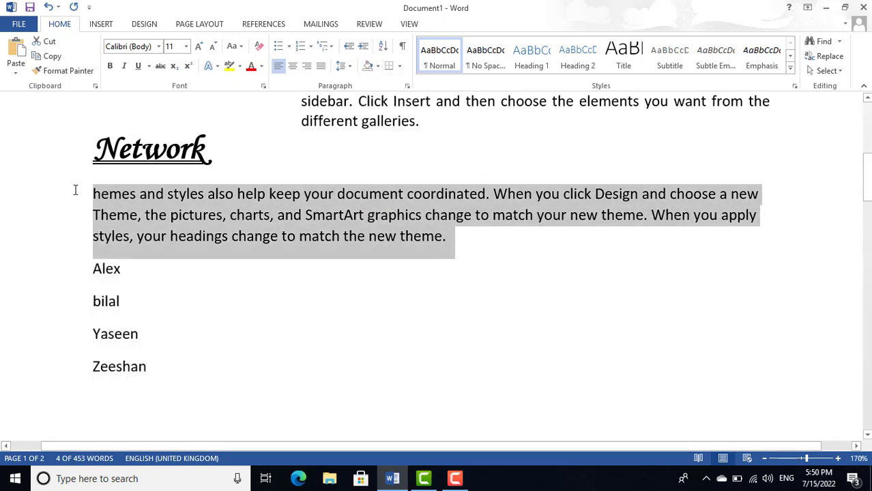
click(378, 67)
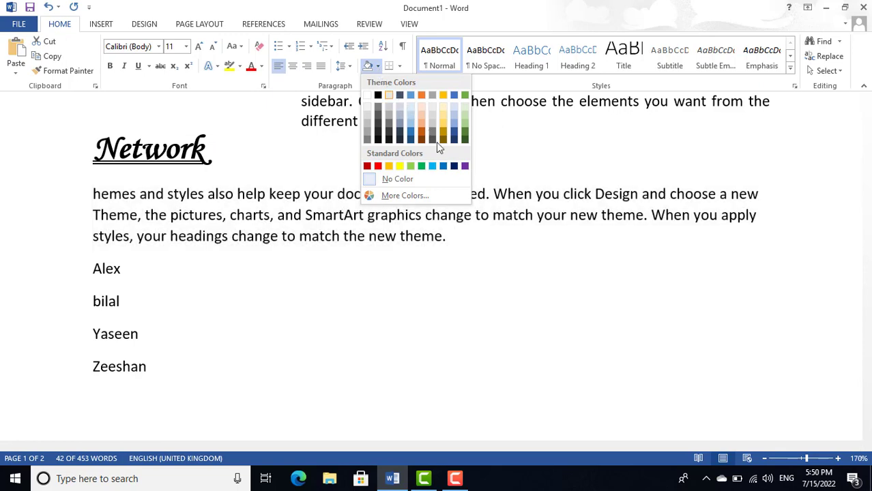
click(465, 166)
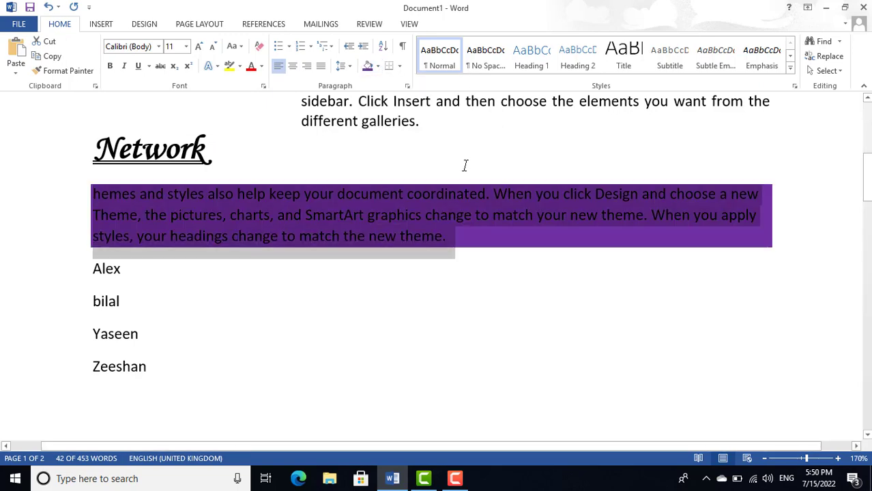
click(378, 67)
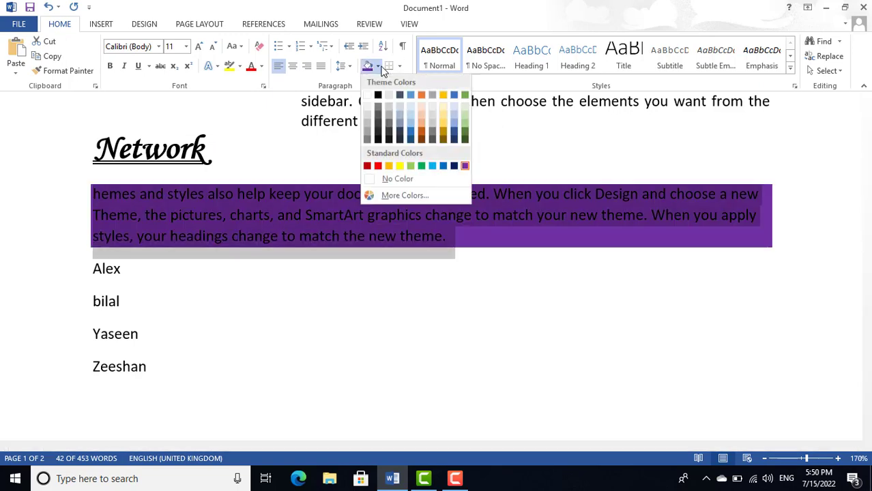
click(382, 69)
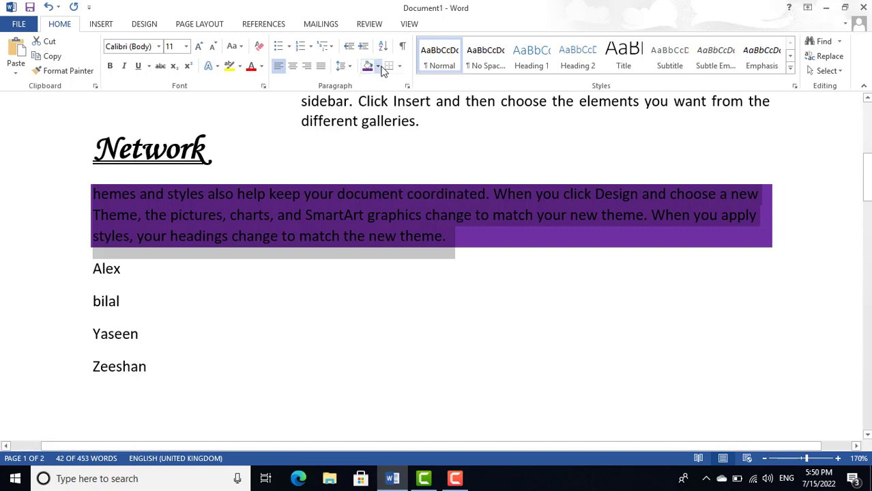
Add a bottom border and a top border to the "Information" heading
click(400, 66)
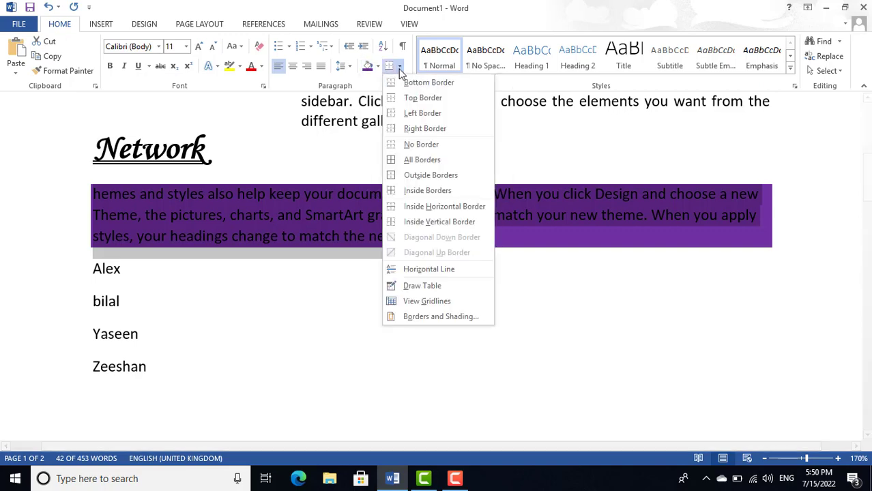
click(300, 141)
scroll(316, 143, up, 4)
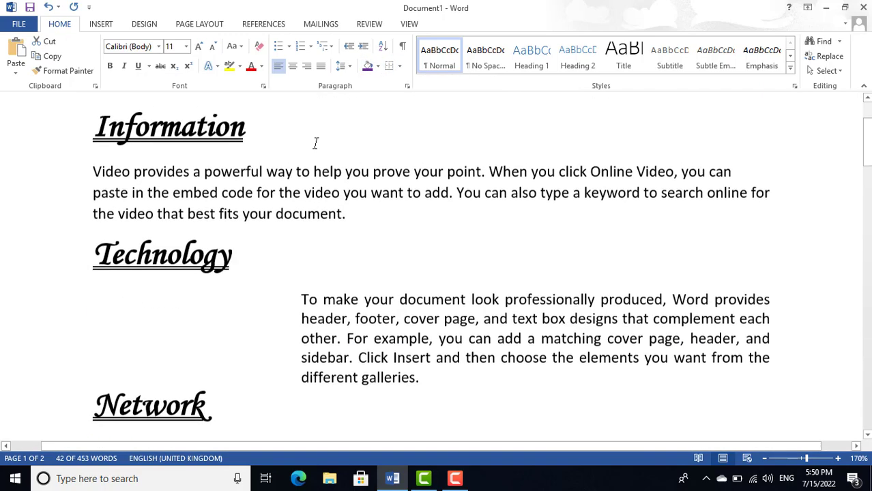
scroll(314, 157, up, 2)
click(22, 250)
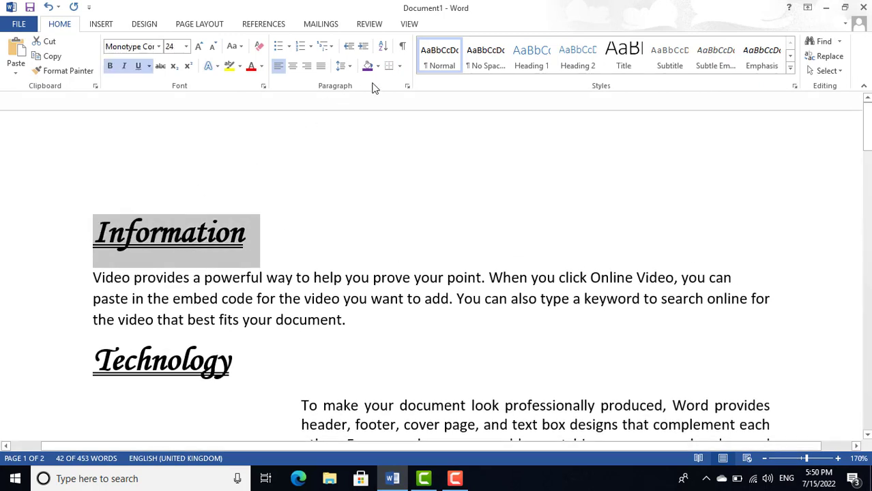
click(400, 67)
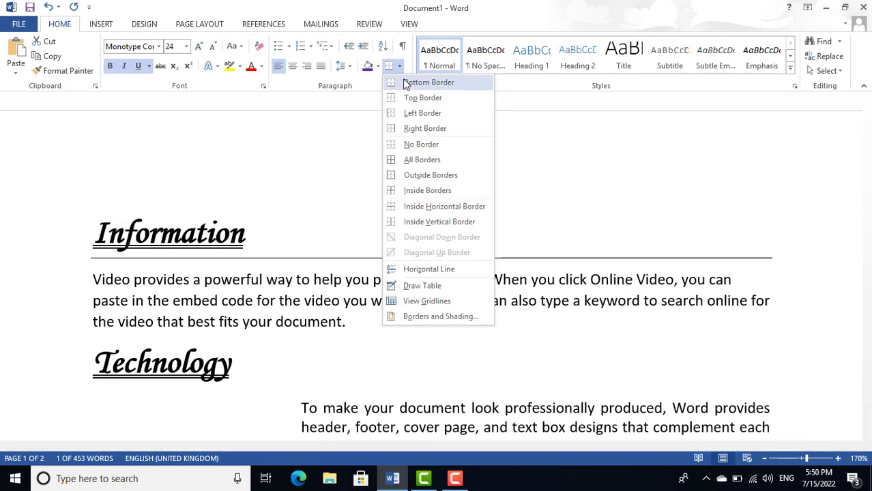
click(407, 83)
click(400, 66)
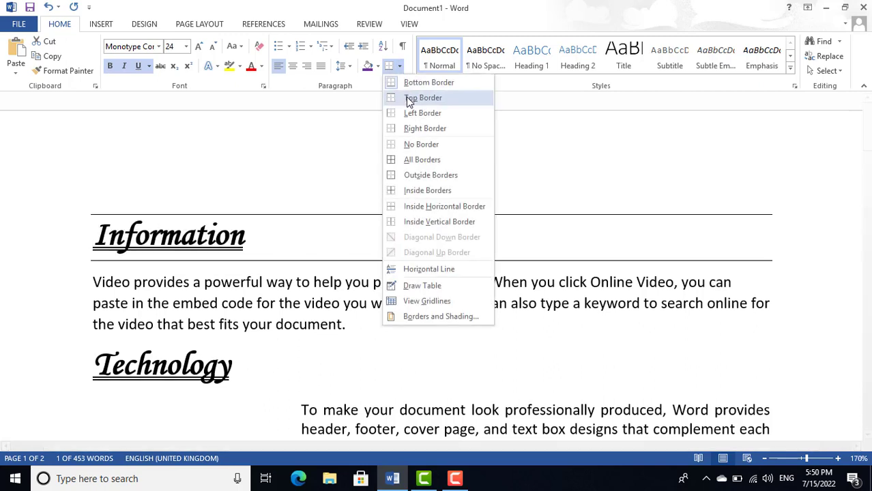
click(408, 99)
Add left and right borders to the "Information" heading, and remove all of its borders
click(400, 66)
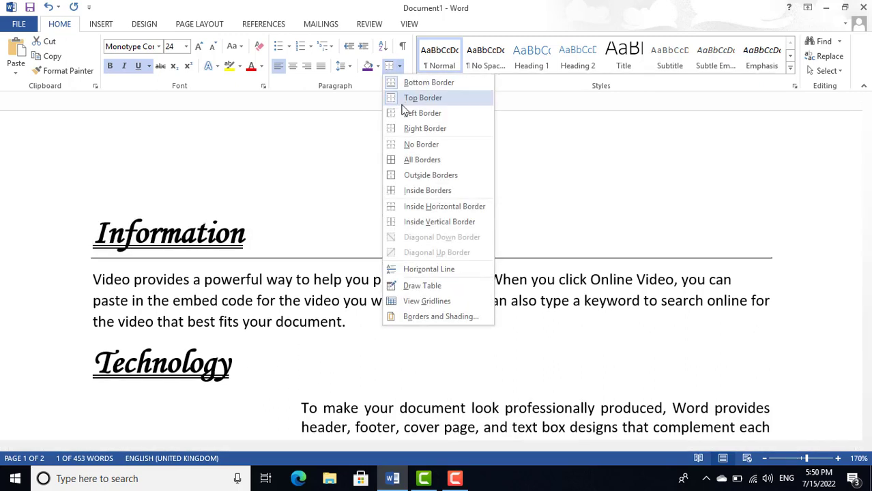
click(405, 113)
click(400, 66)
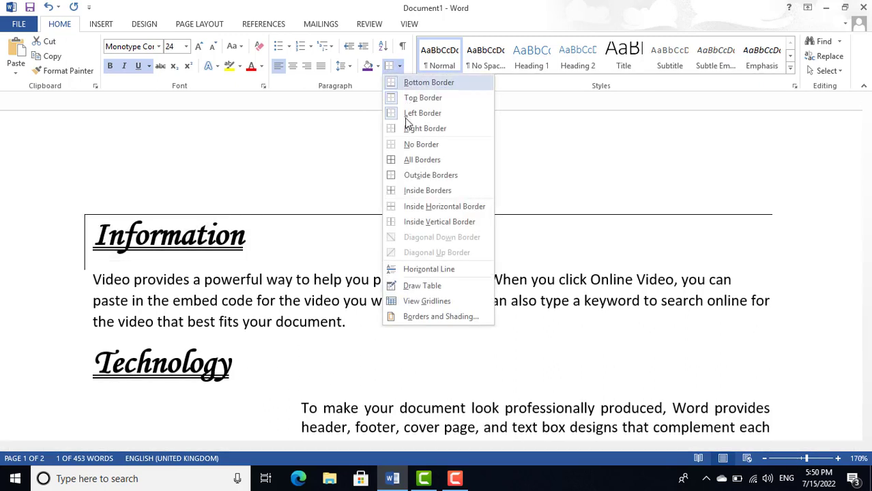
click(408, 131)
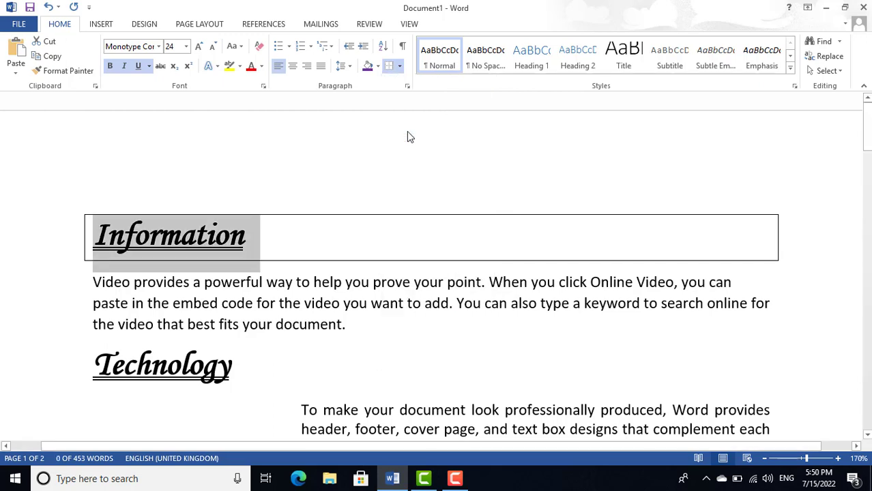
click(400, 68)
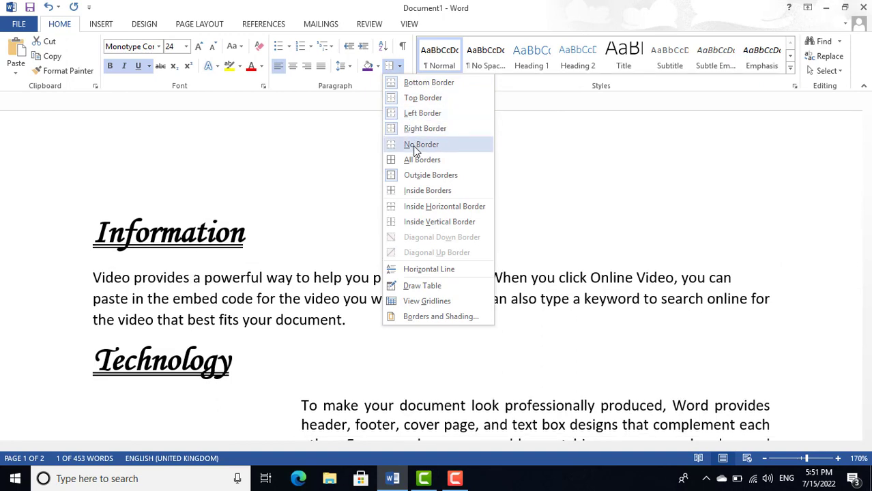
click(415, 149)
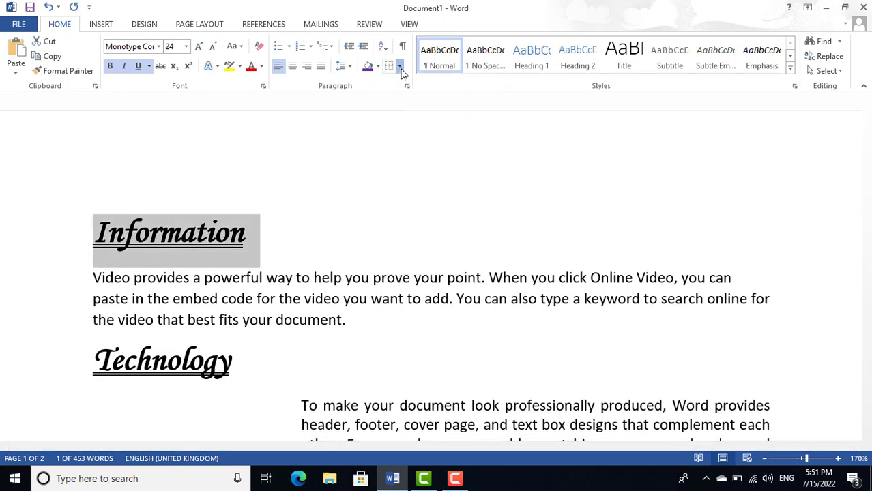
Put a box border in a 3 pt thick-and-thin double line around the "Information" heading and deselect it
click(400, 68)
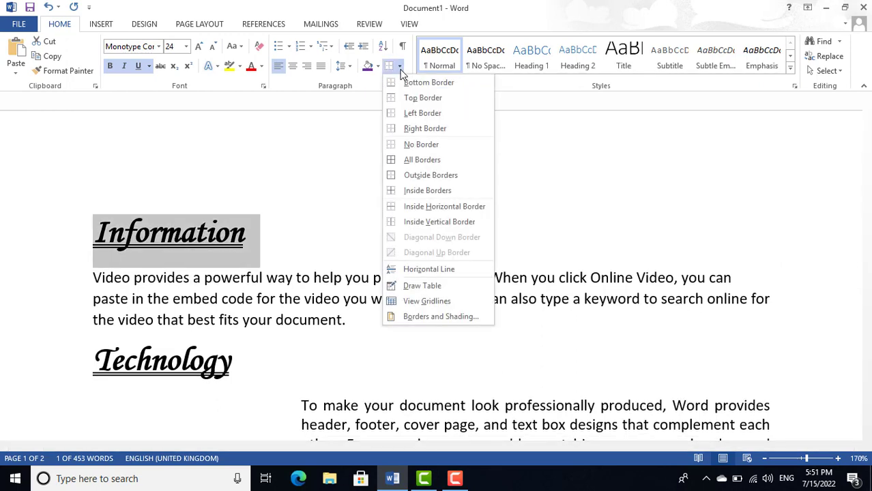
click(437, 317)
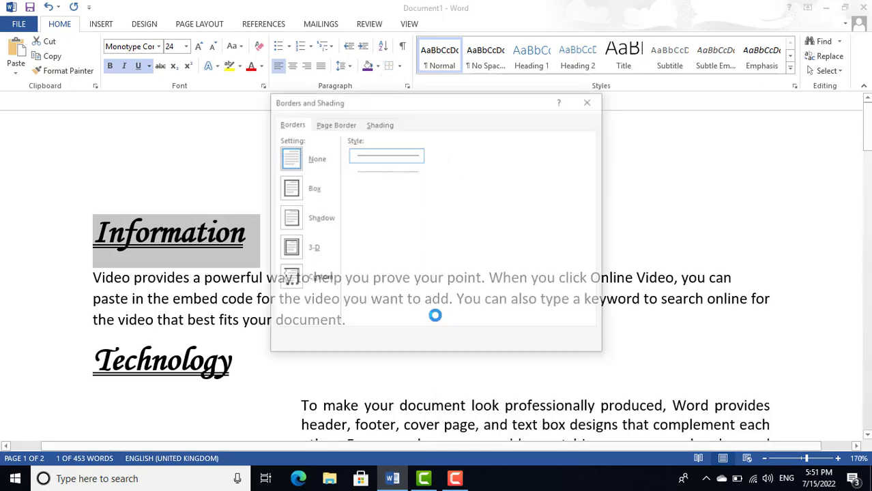
drag(429, 170, 430, 182)
click(415, 204)
click(421, 222)
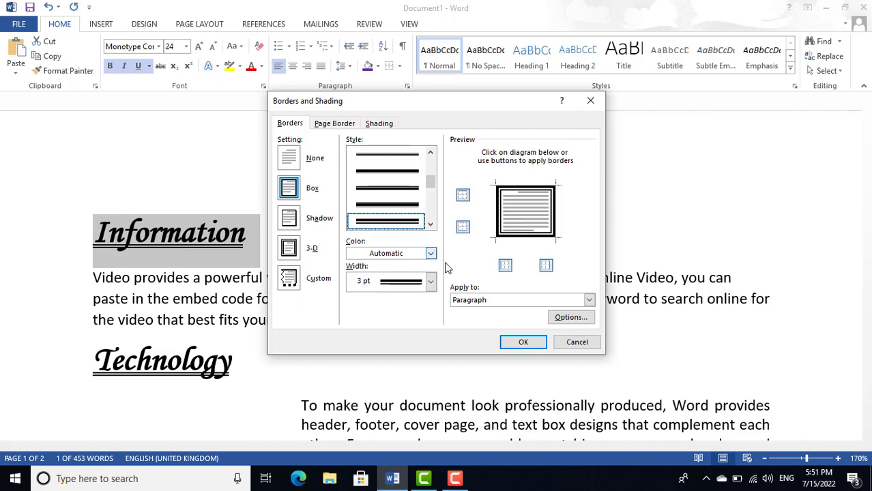
click(521, 343)
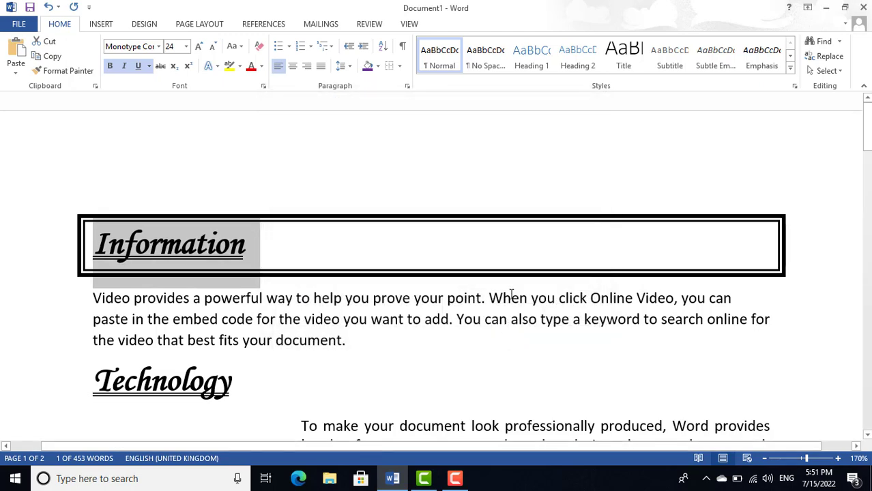
click(514, 329)
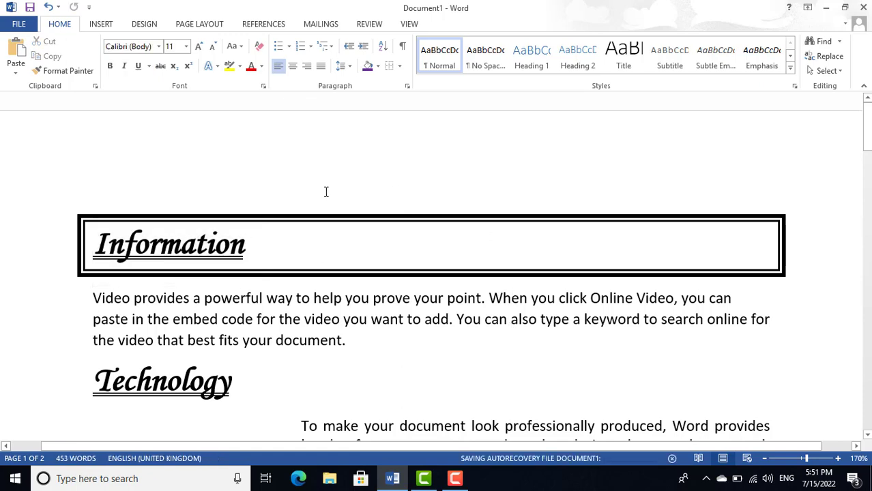
Apply a box page border in a 3 pt thick-and-thin double line to the whole document and check it down the page
ctrl+scroll(321, 194, down, 4)
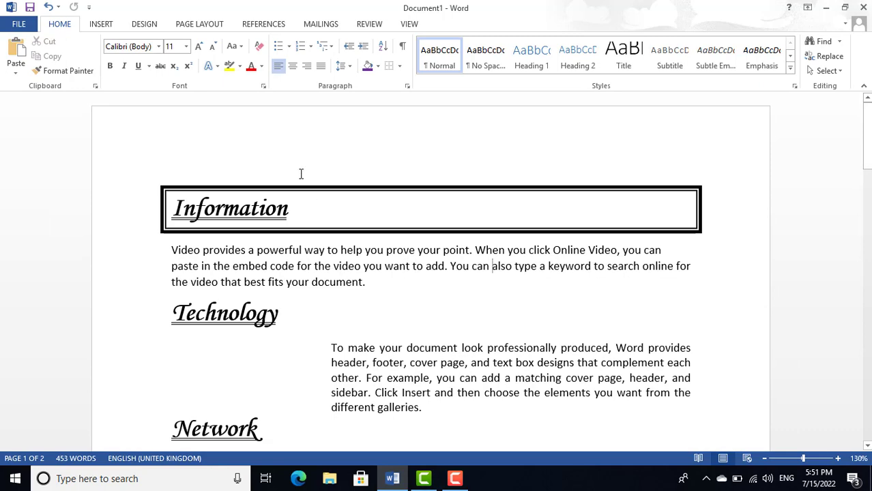
click(400, 66)
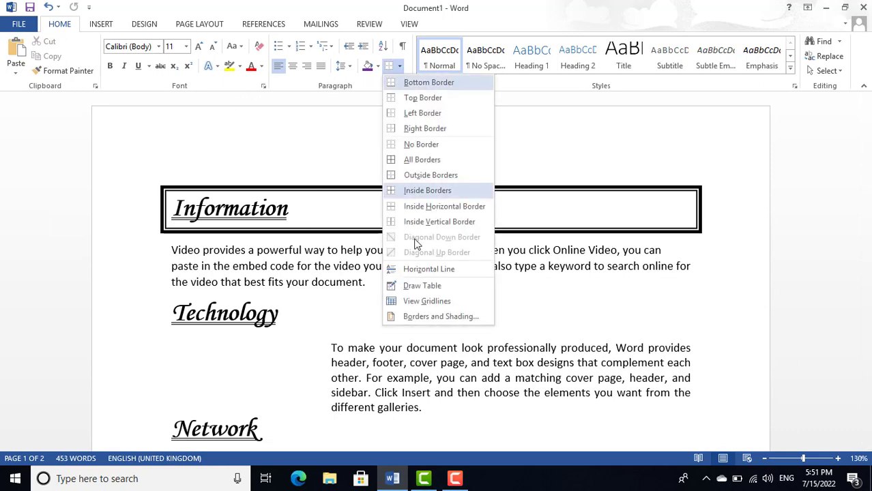
click(426, 317)
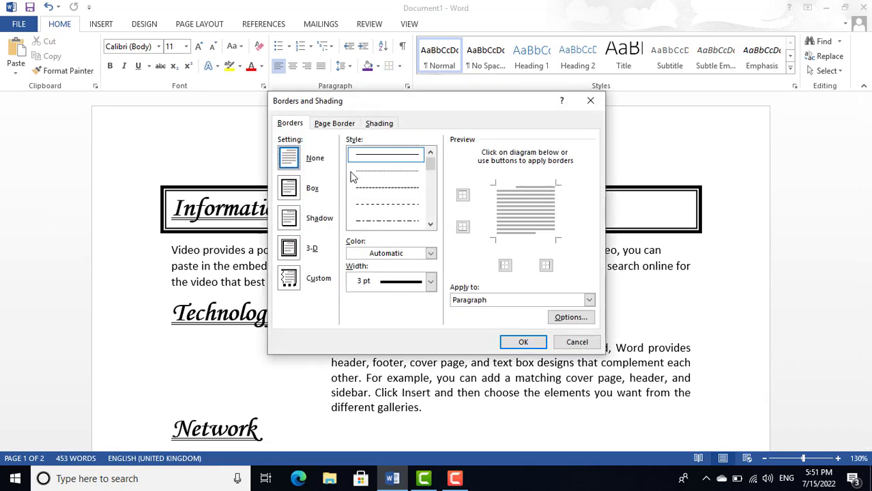
click(332, 130)
drag(430, 165, 431, 183)
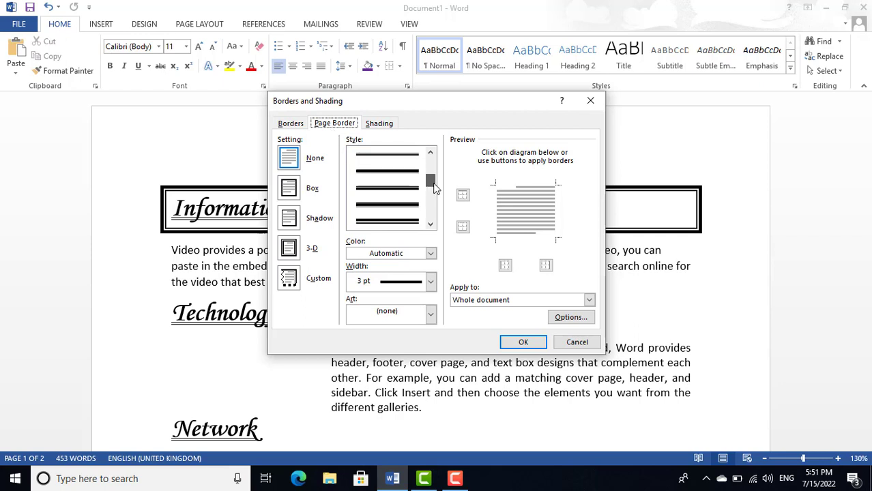
click(409, 172)
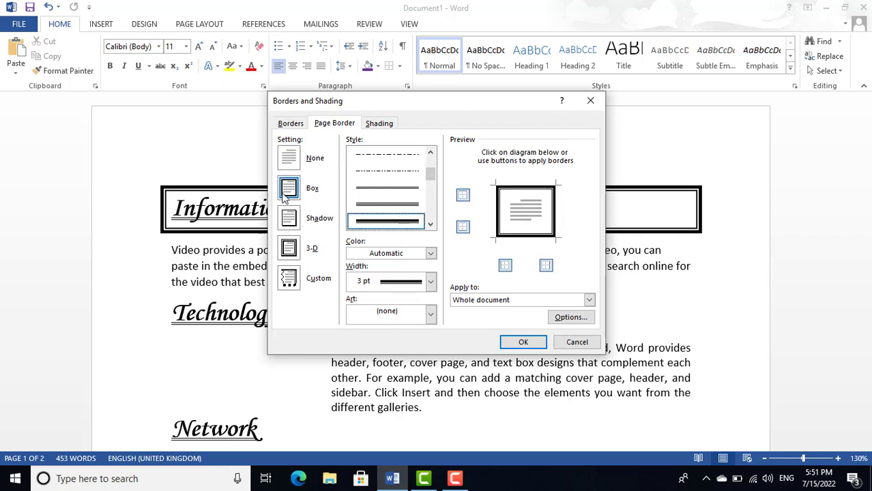
click(513, 347)
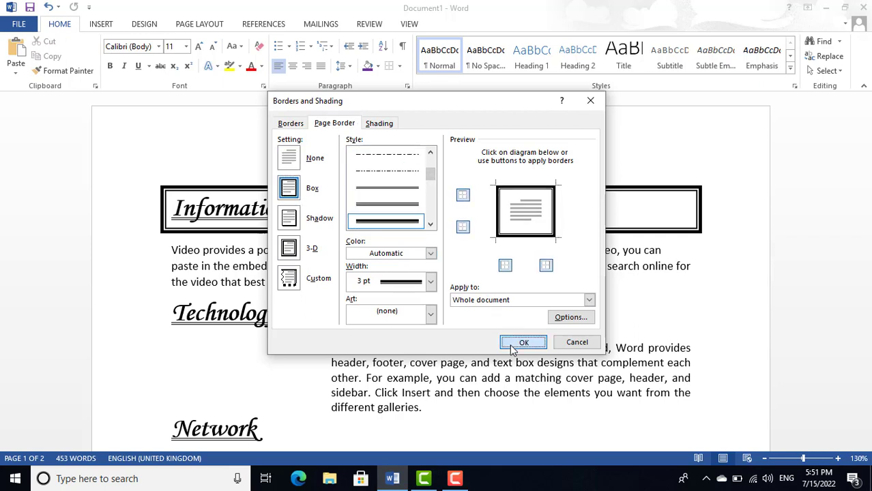
scroll(507, 321, down, 15)
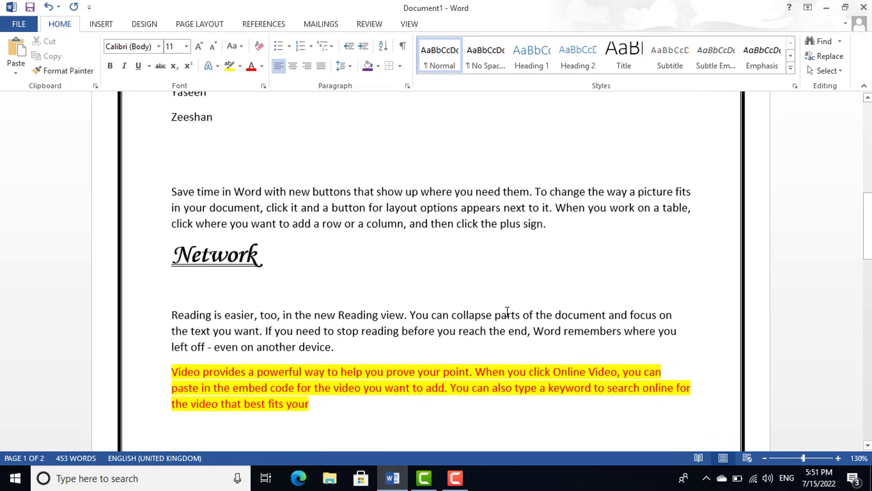
scroll(506, 314, up, 7)
scroll(505, 312, up, 8)
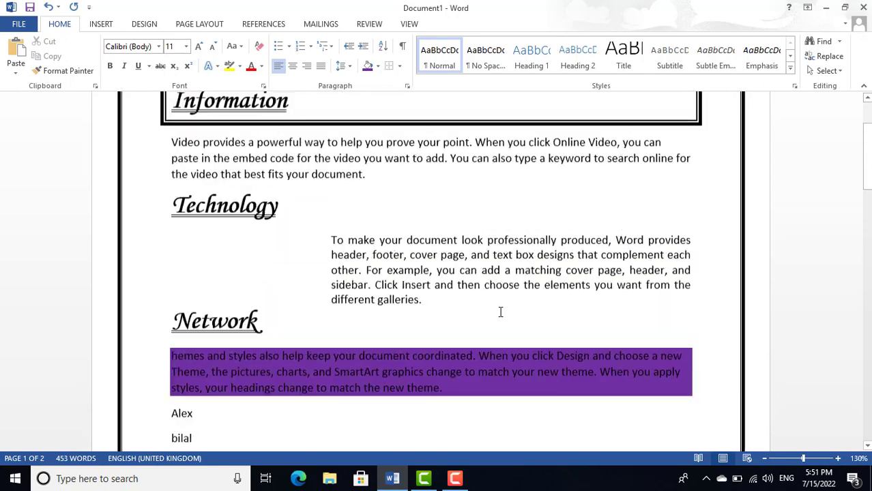
Apply the red apple art page border to the whole document and check it down the page
click(399, 66)
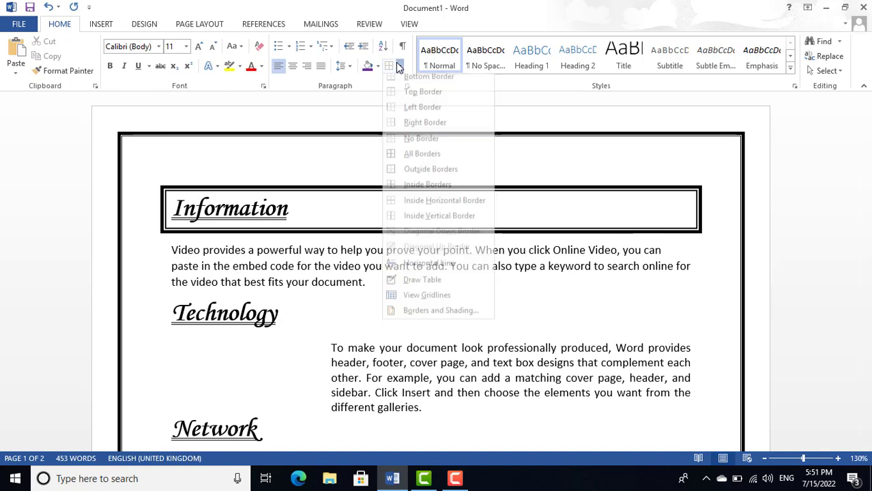
click(419, 317)
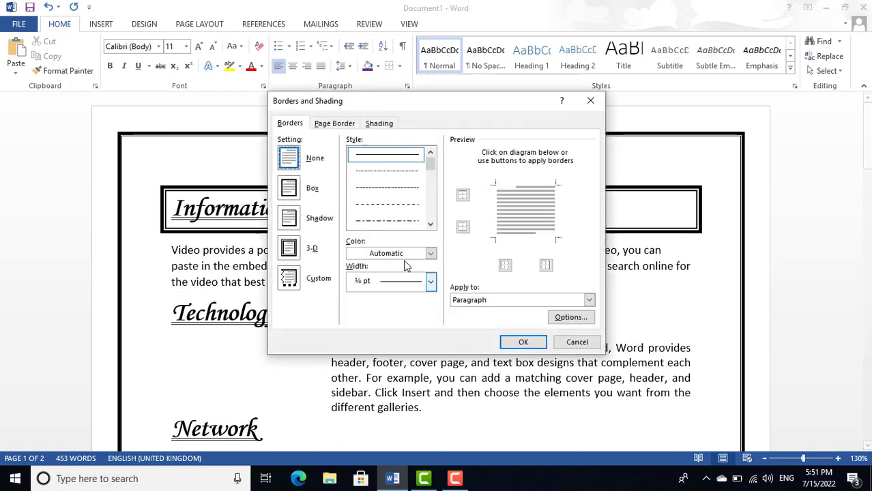
click(341, 127)
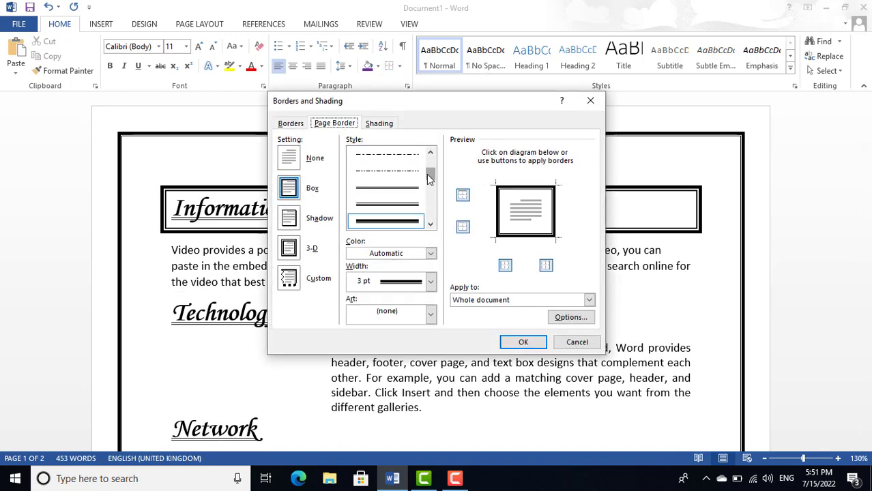
drag(430, 184, 432, 208)
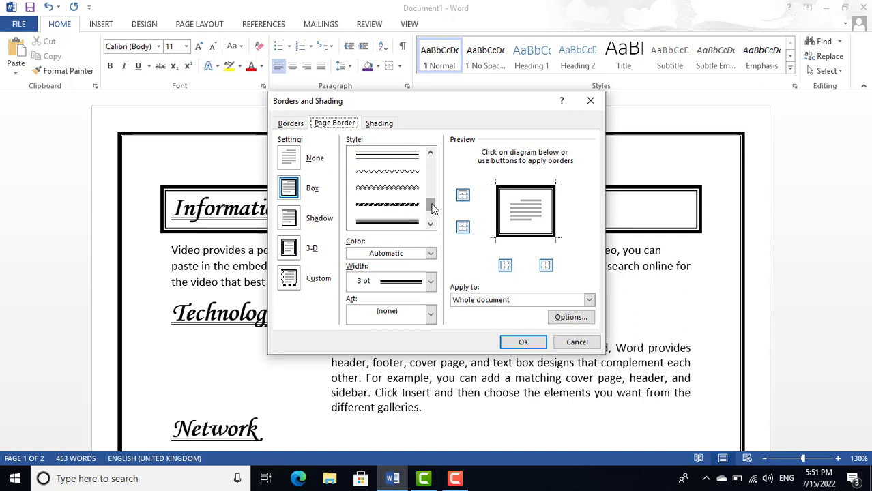
click(429, 315)
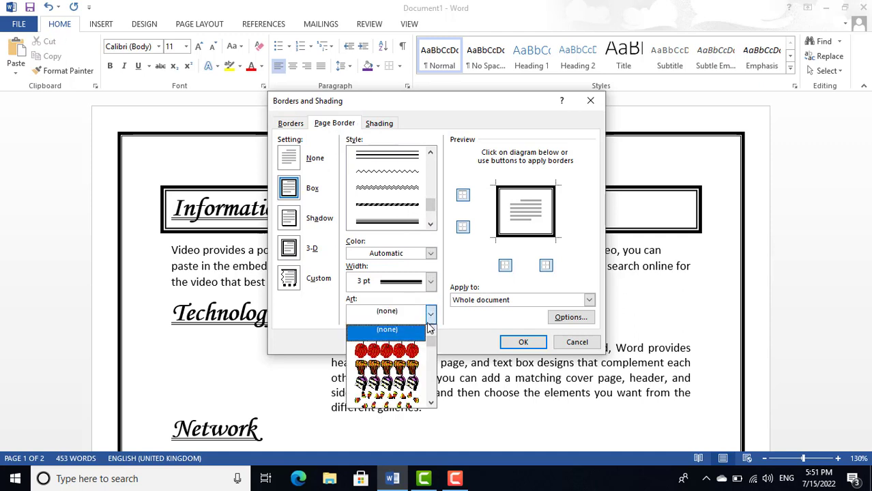
click(412, 352)
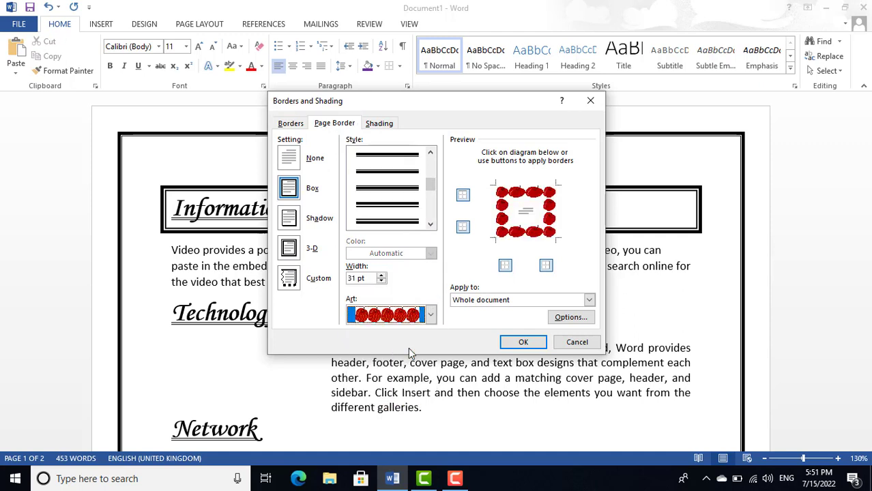
click(523, 342)
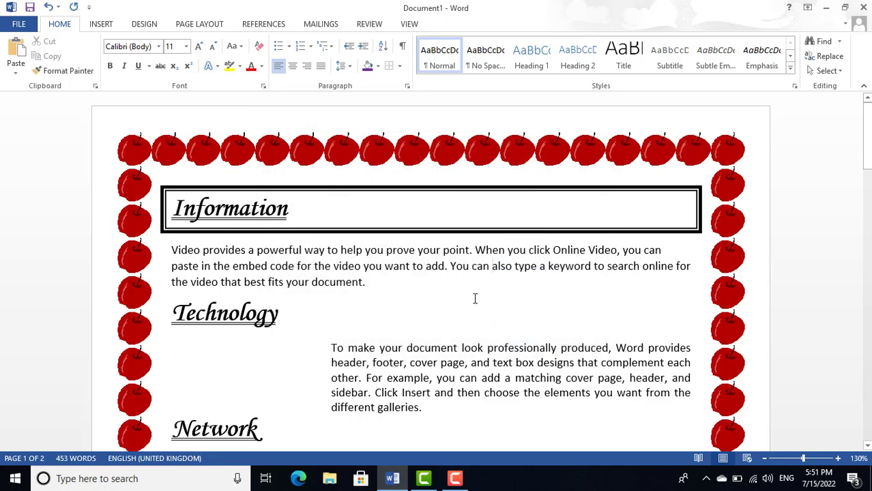
scroll(475, 298, down, 10)
scroll(470, 301, up, 4)
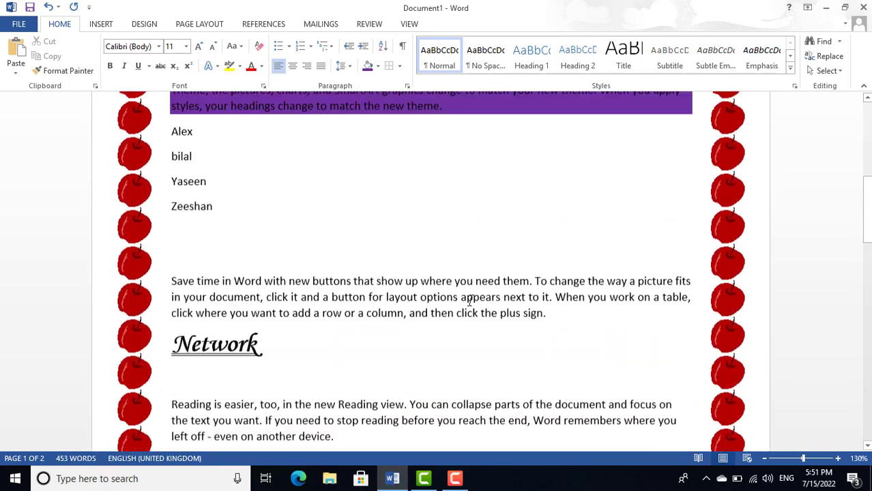
Change the page border art to yellow stars for the whole document and check it down the page
scroll(469, 300, up, 5)
click(399, 65)
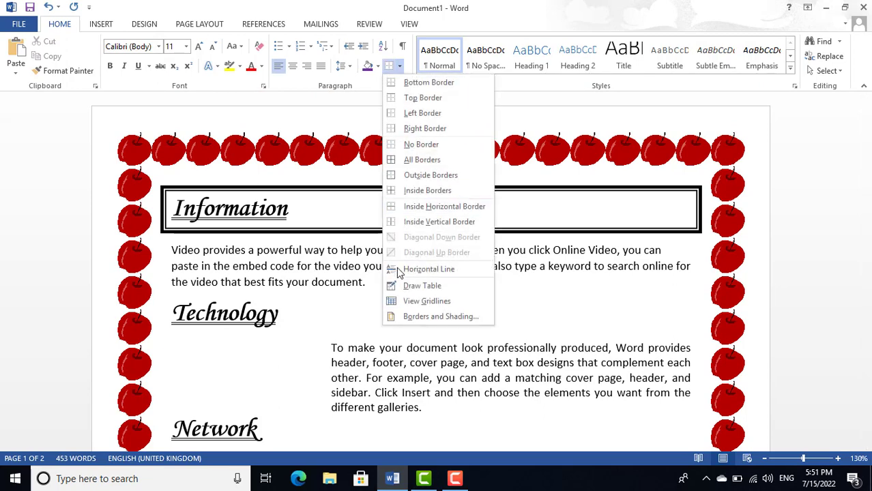
click(404, 317)
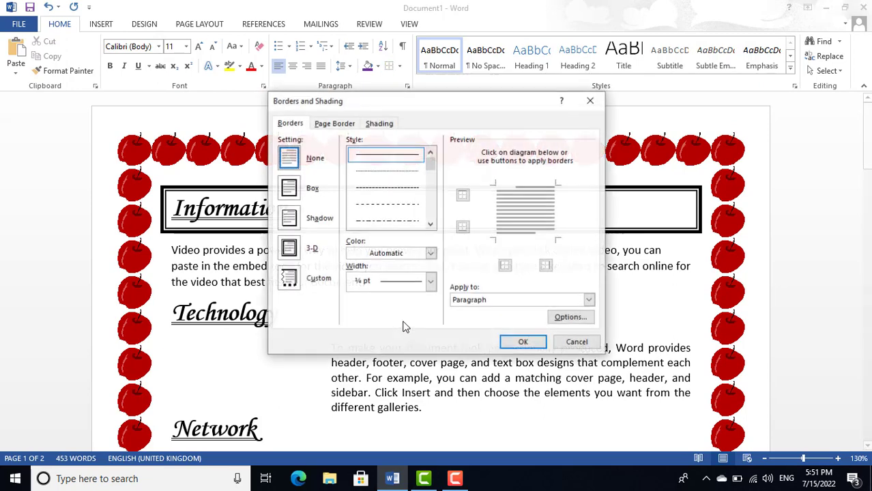
click(336, 124)
click(431, 315)
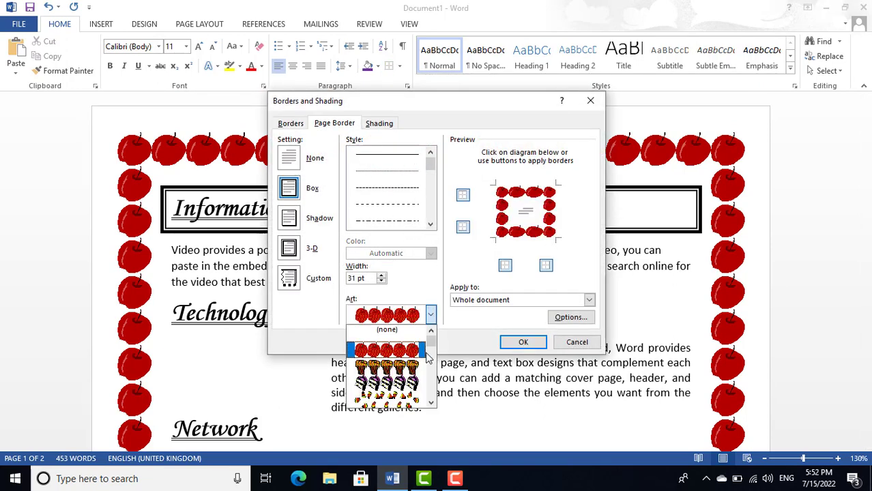
mouse_move(431, 341)
mouse_down()
mouse_move(433, 387)
mouse_move(432, 345)
mouse_up()
click(416, 348)
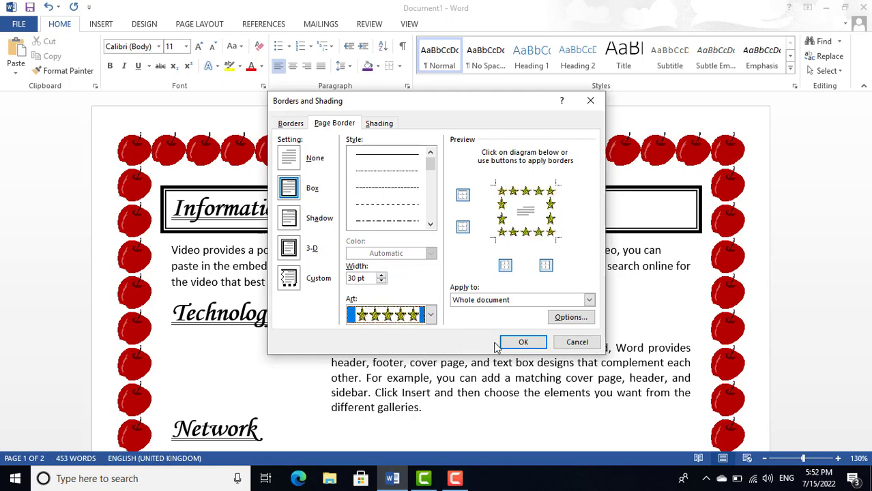
click(520, 342)
scroll(460, 302, down, 10)
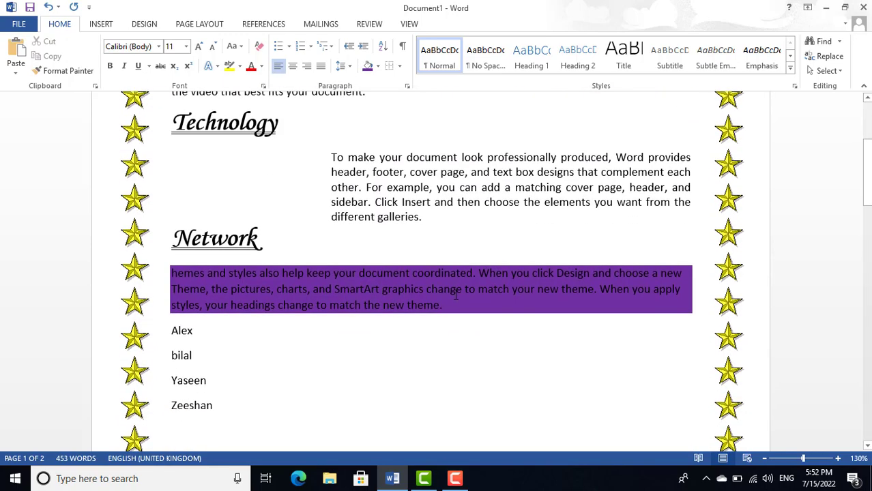
click(400, 68)
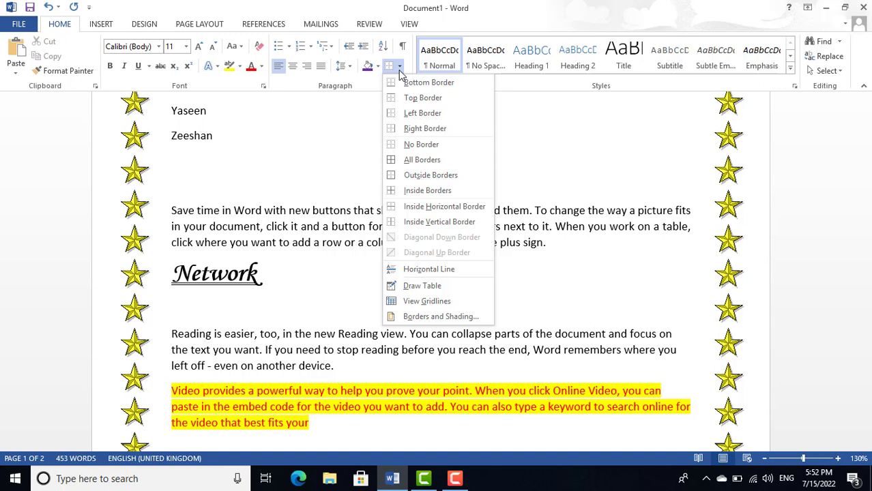
click(400, 72)
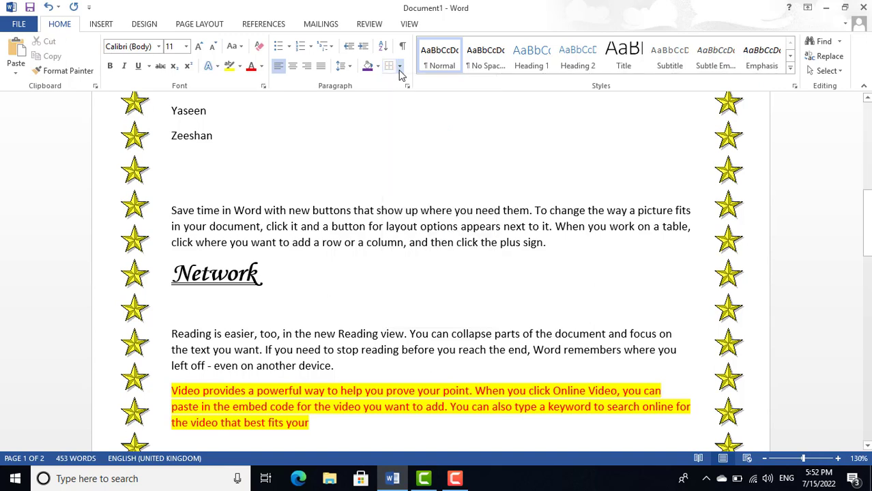
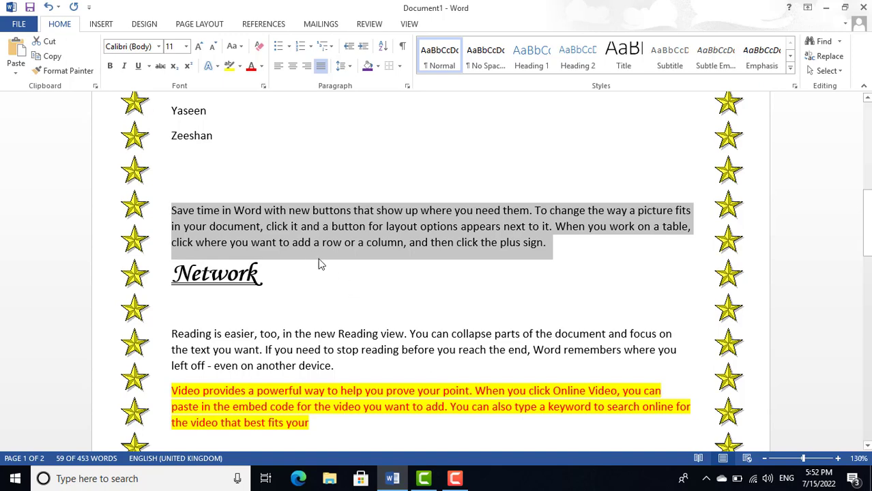
Apply the Hidden font effect to the paragraph beginning "Save time in Word"
key(ctrl+d)
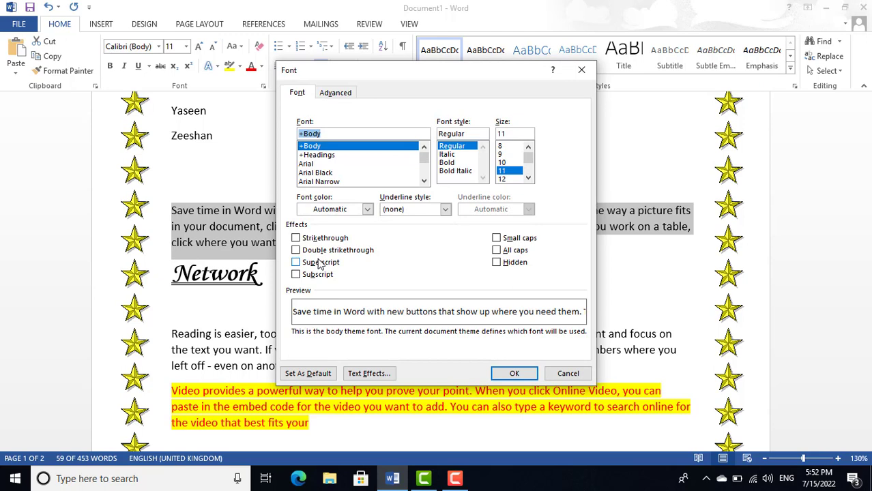
click(497, 263)
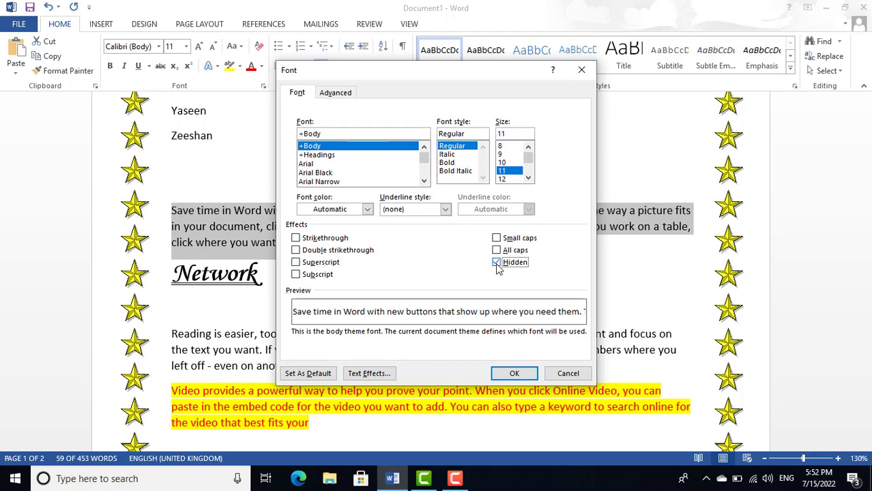
click(513, 374)
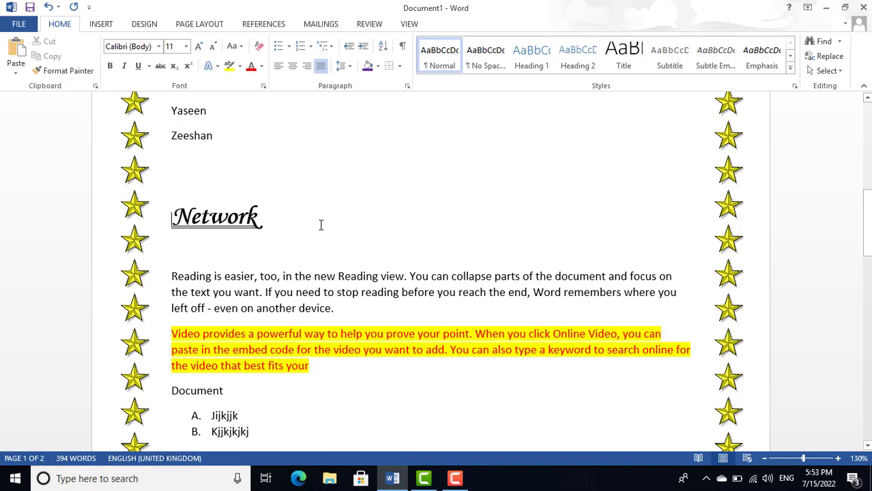
Show the formatting marks and highlight the hidden "Save time in Word" paragraph, then deselect it
click(404, 48)
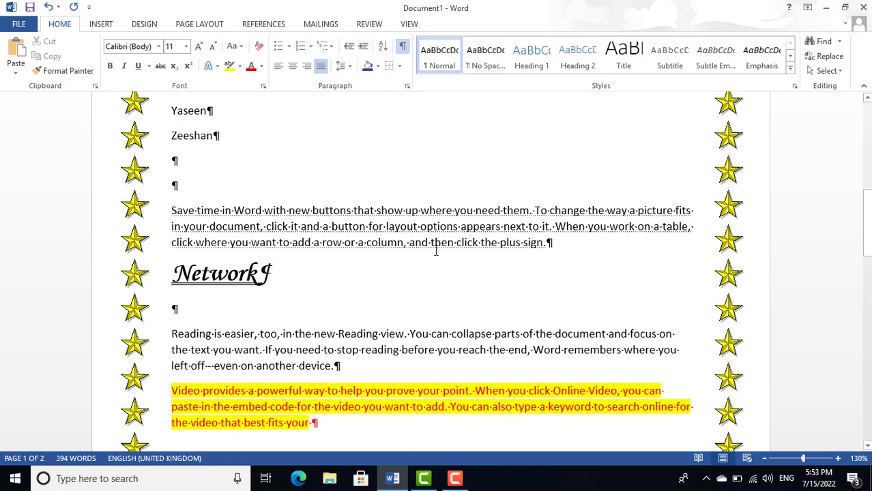
drag(568, 244, 171, 208)
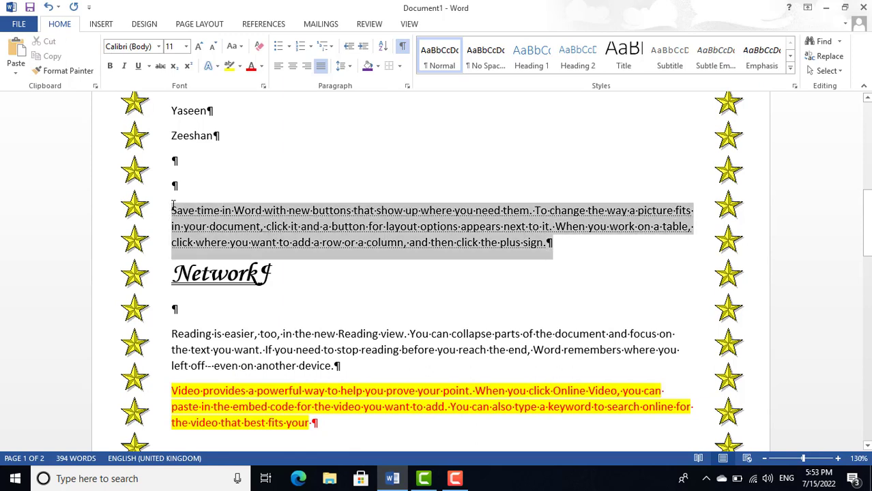
click(571, 251)
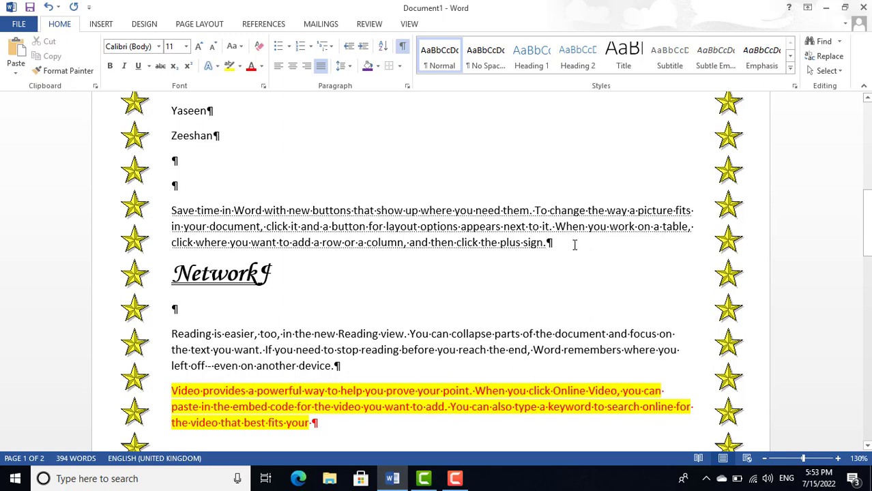
drag(574, 244, 163, 207)
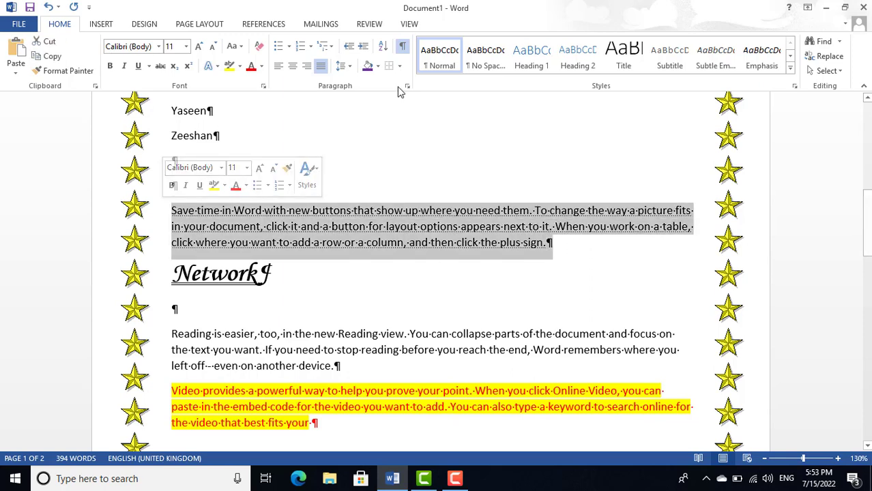
click(449, 177)
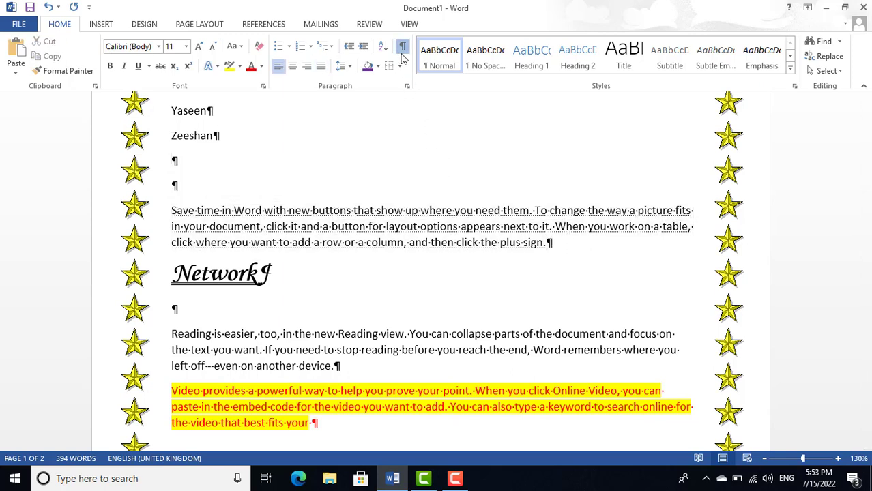
Switch the formatting marks off, on and off again to compare how the hidden paragraph displays
click(402, 53)
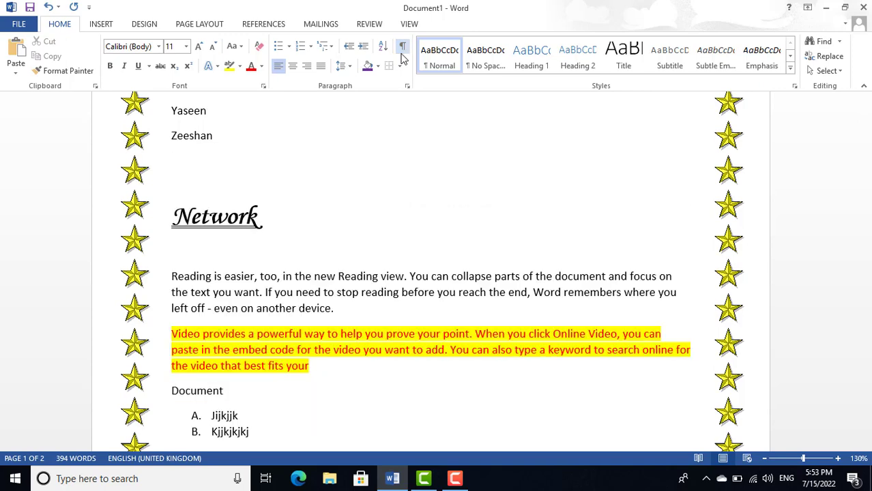
click(403, 47)
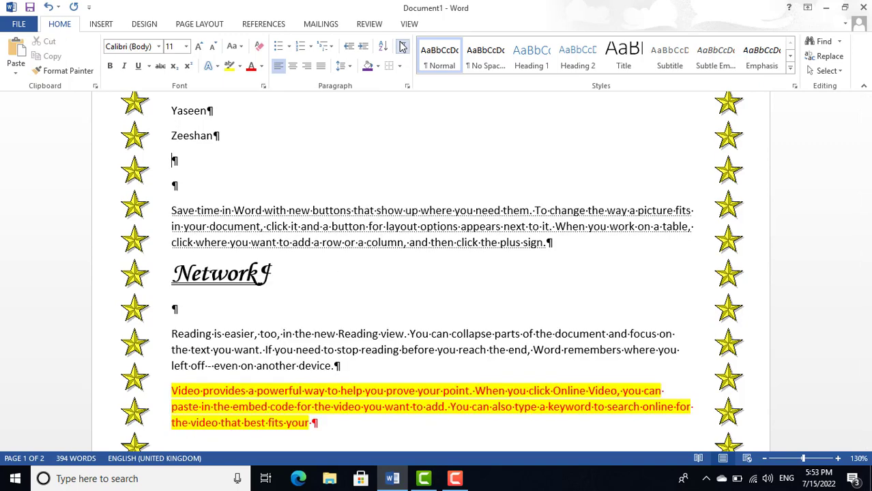
click(403, 45)
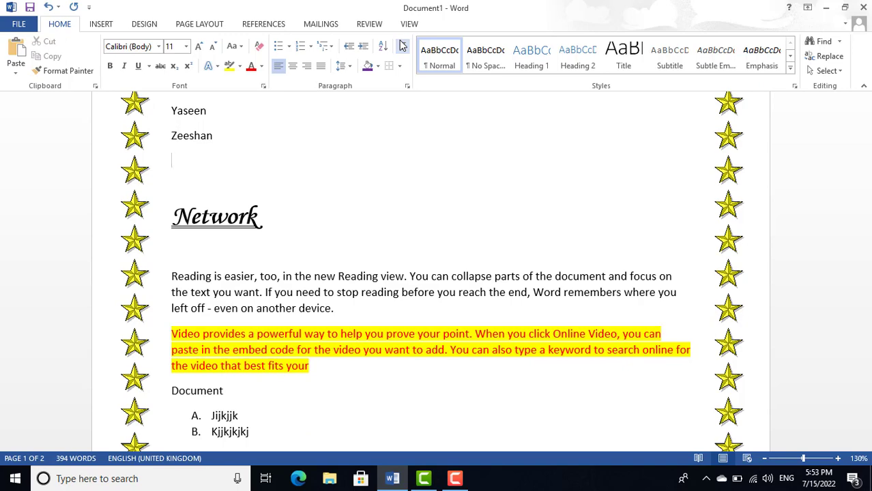
With formatting marks shown, remove the Hidden font effect from the "Save time in Word" paragraph, and turn the marks off
click(402, 46)
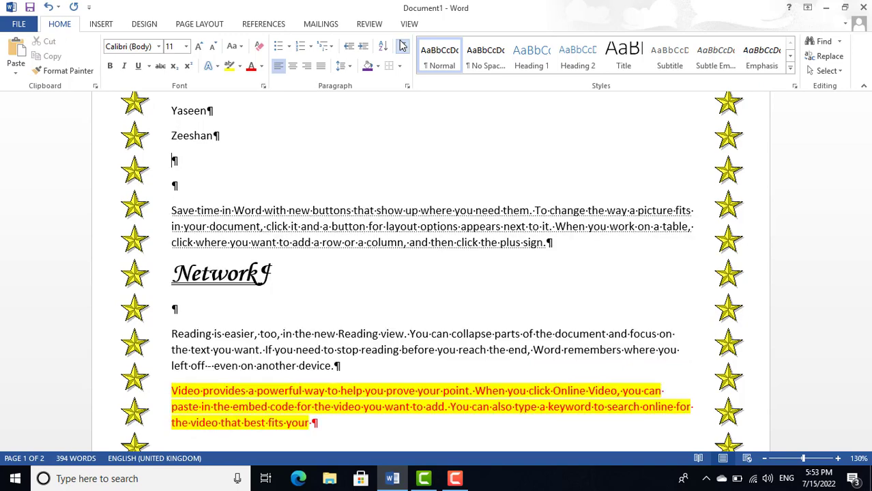
drag(544, 249, 174, 208)
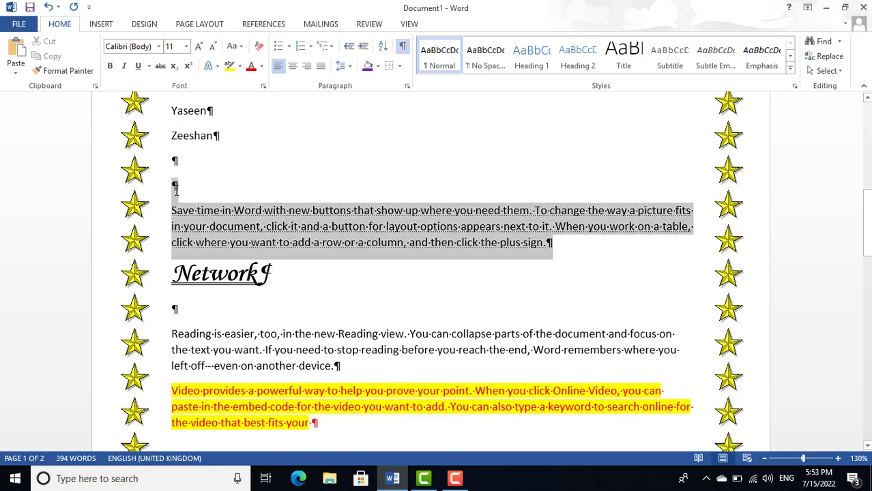
key(ctrl+j)
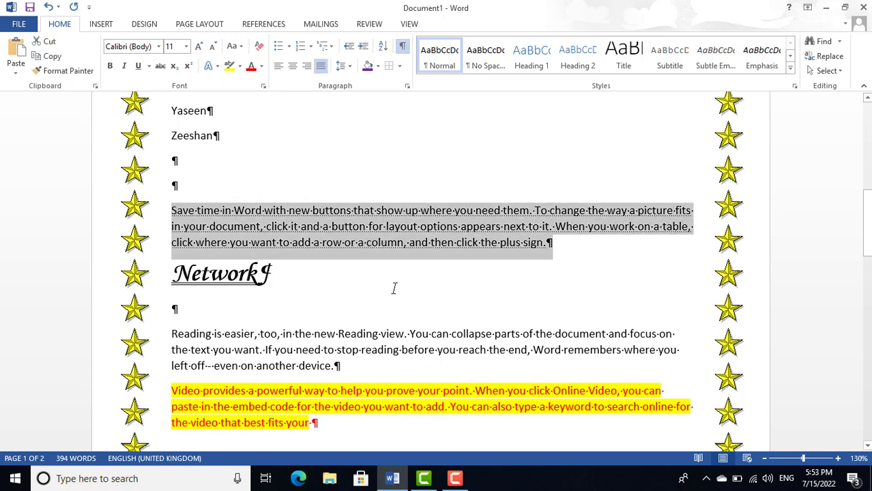
key(ctrl+d)
click(497, 263)
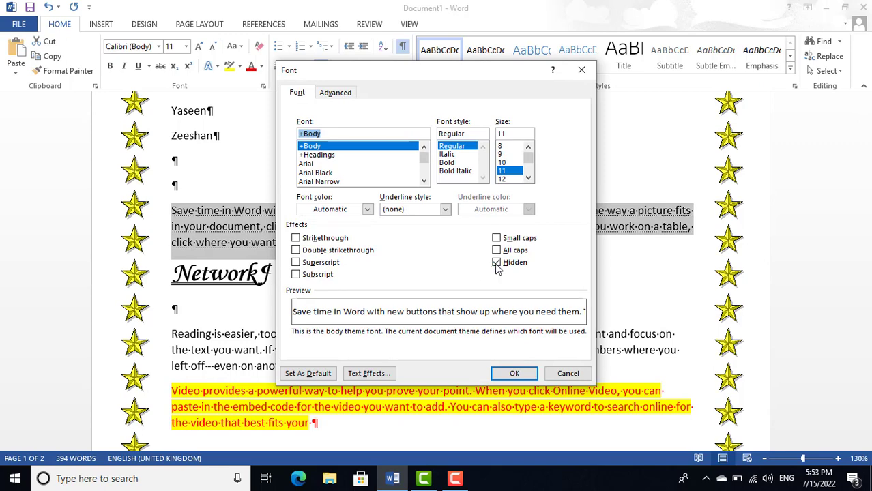
click(497, 262)
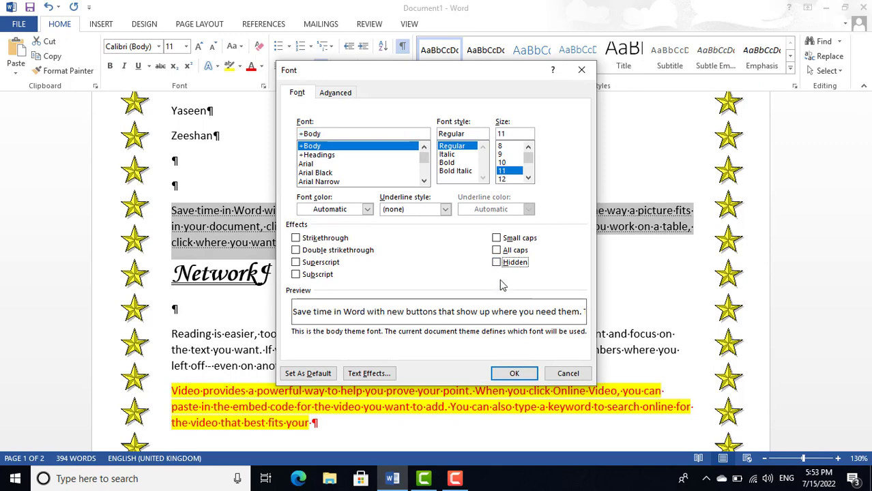
click(508, 372)
click(455, 274)
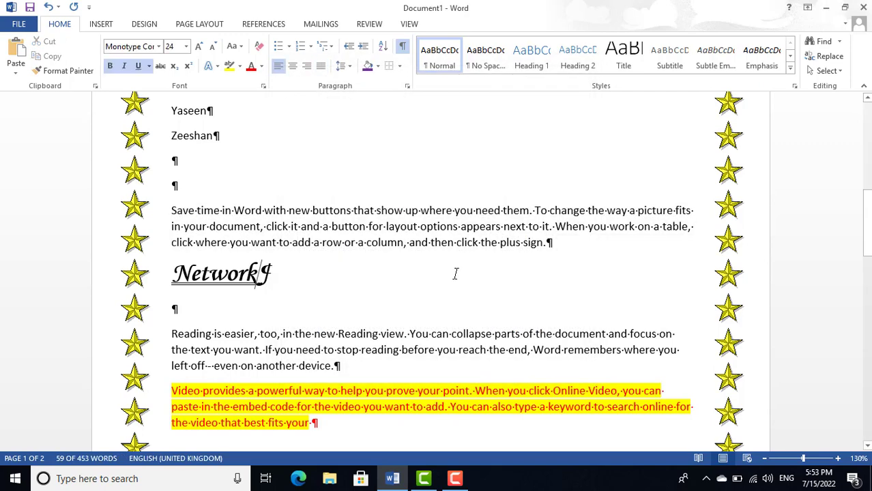
click(402, 45)
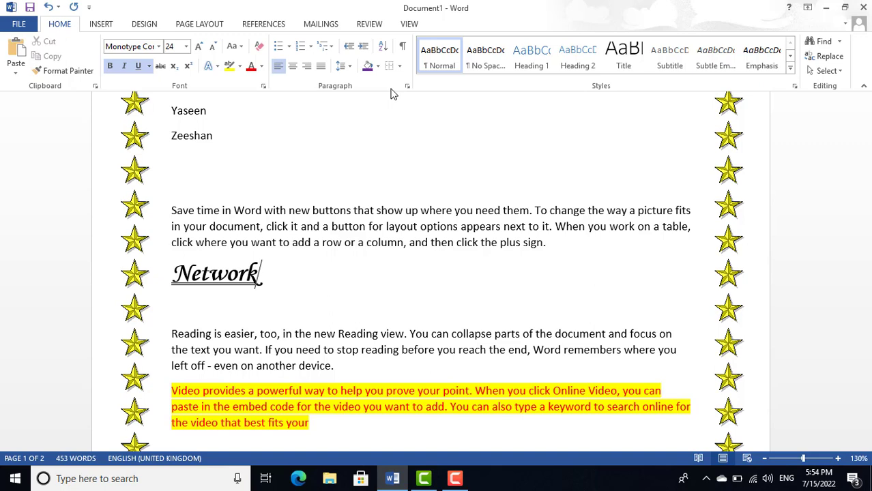
Apply the Heading 1 style to the "Network" heading below the "Save time in Word" paragraph, and close the Navigation pane
click(790, 70)
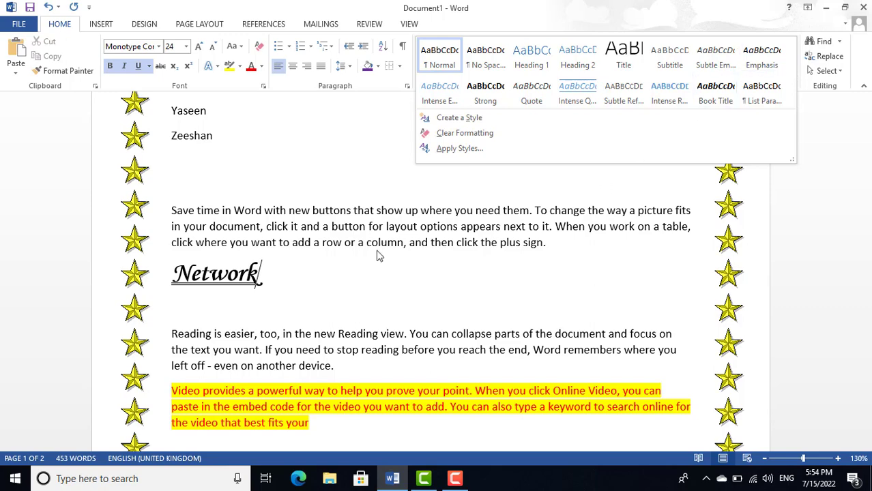
click(311, 276)
click(102, 267)
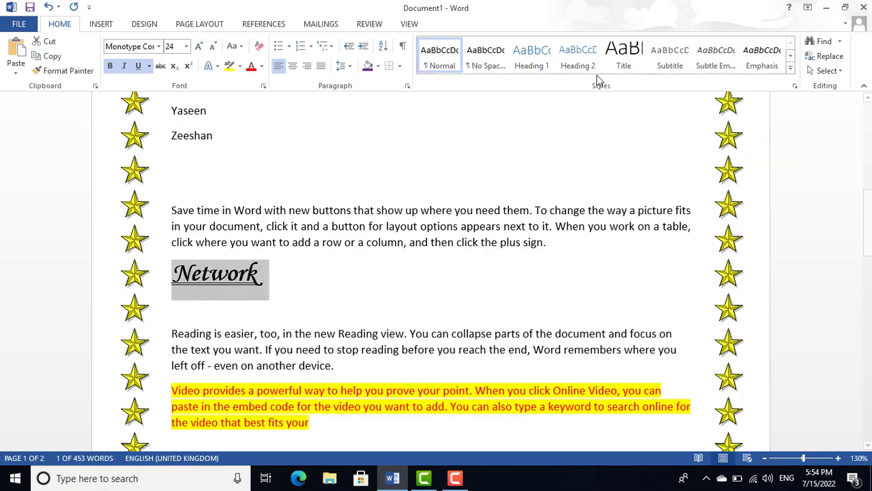
click(538, 60)
key(ctrl+f)
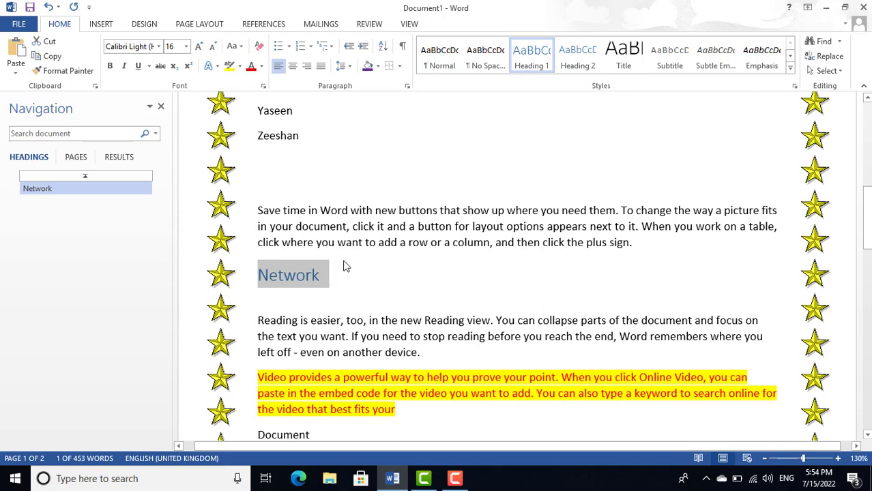
click(161, 106)
Apply the Title style to the "Network" heading below the "Save time in Word" paragraph
click(502, 227)
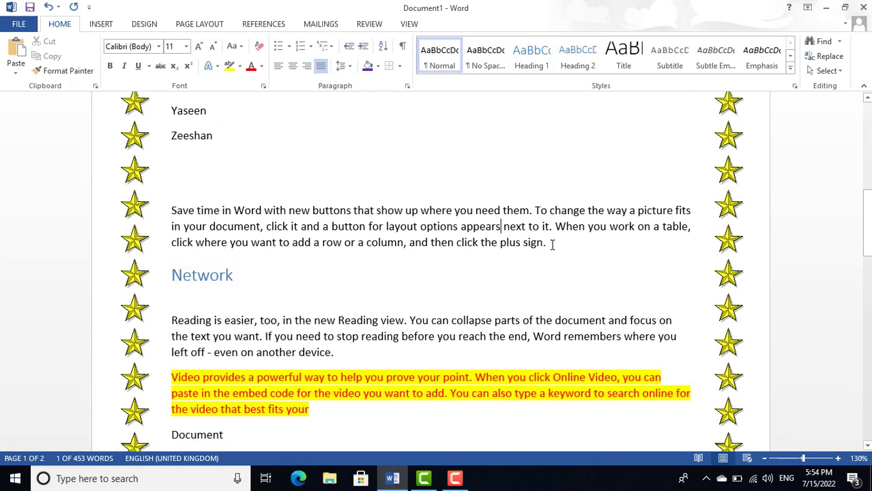
double_click(249, 272)
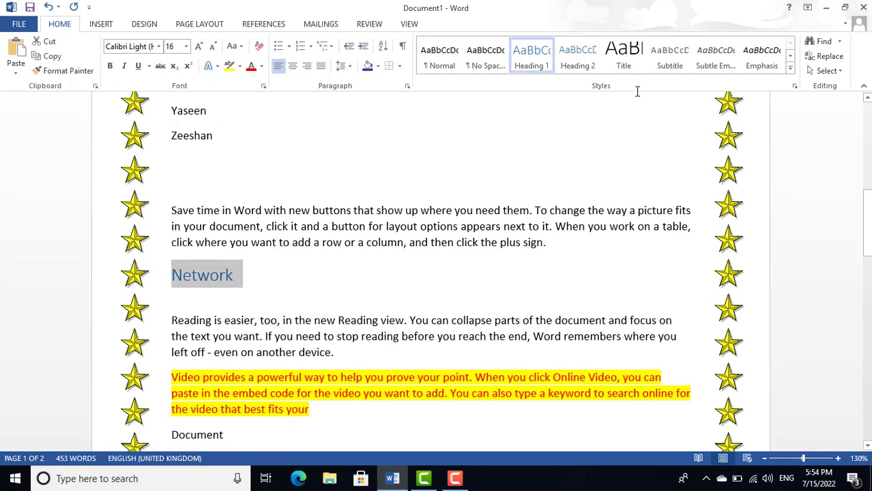
click(626, 62)
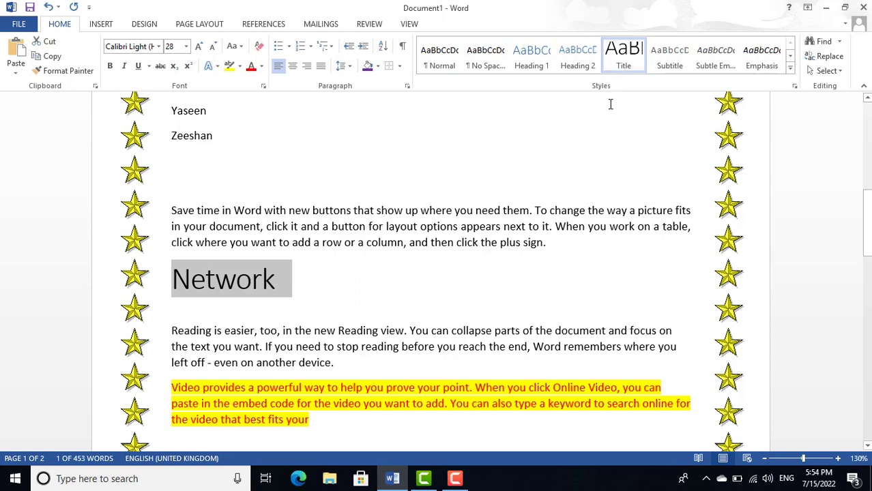
Try the Title style on the "Save time in Word" paragraph, and undo it
drag(591, 251, 175, 209)
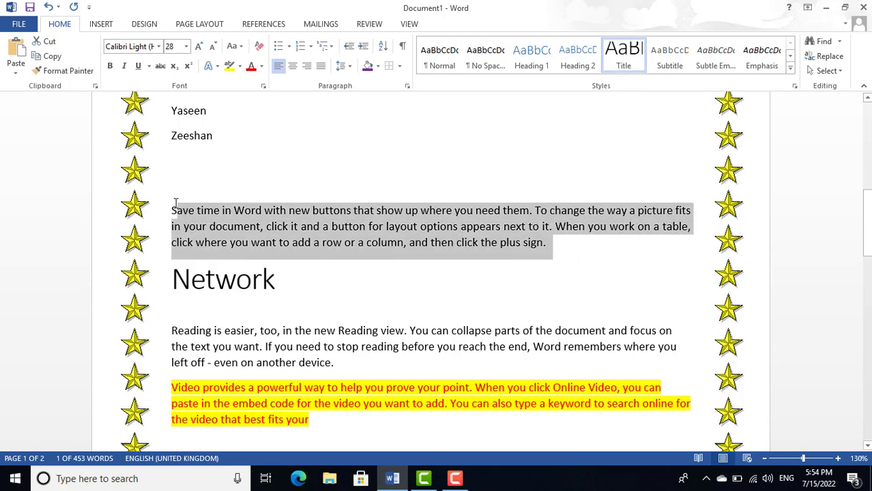
click(556, 246)
drag(555, 247, 172, 209)
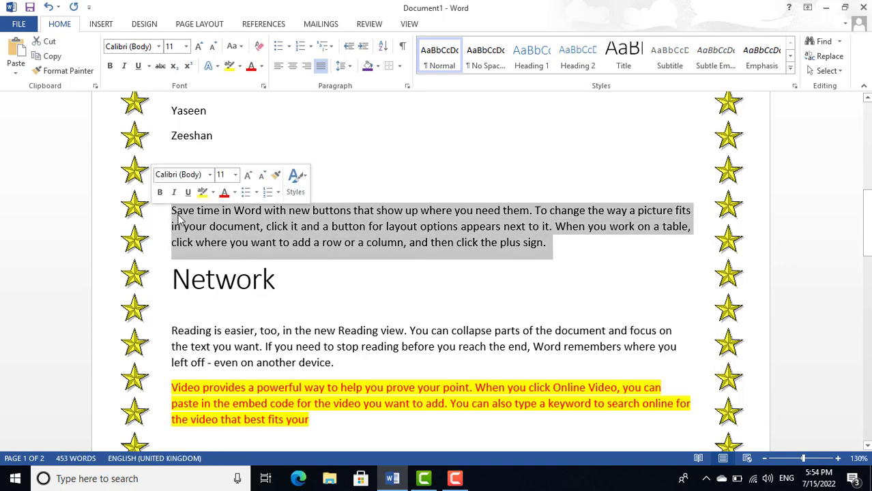
click(622, 62)
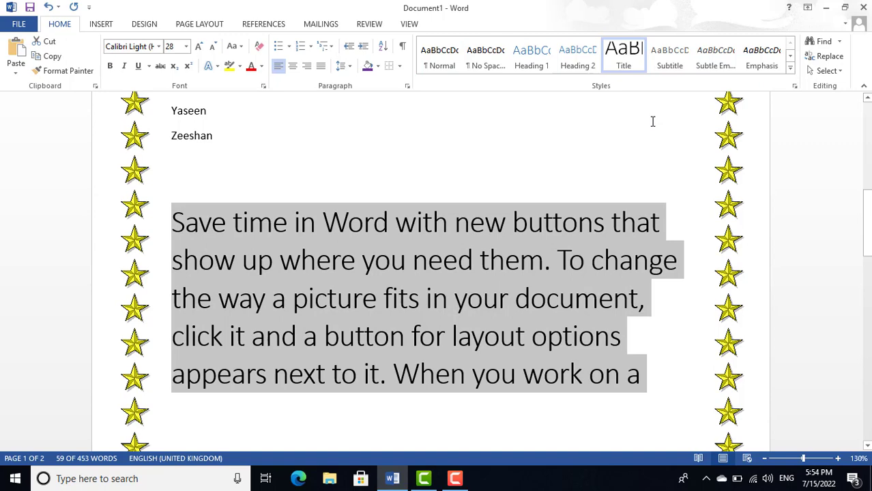
key(ctrl+z)
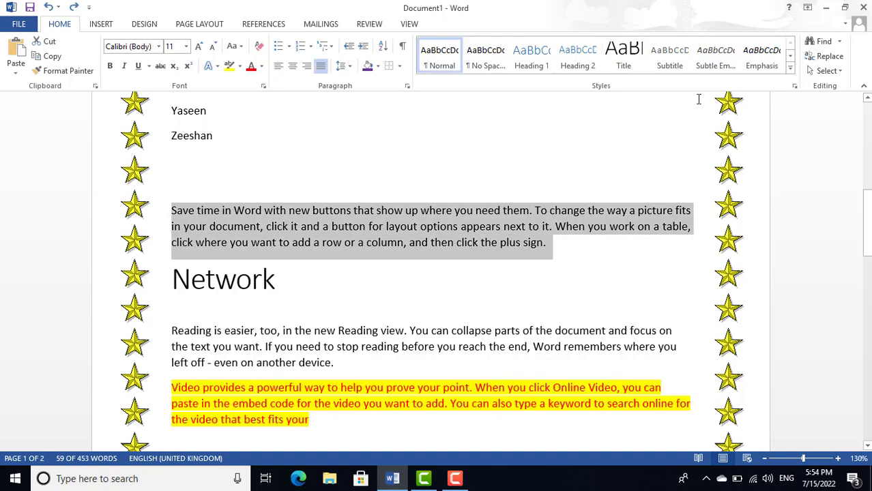
Find the word "the" with the Navigation pane, look through the highlighted matches, and close the search
click(838, 42)
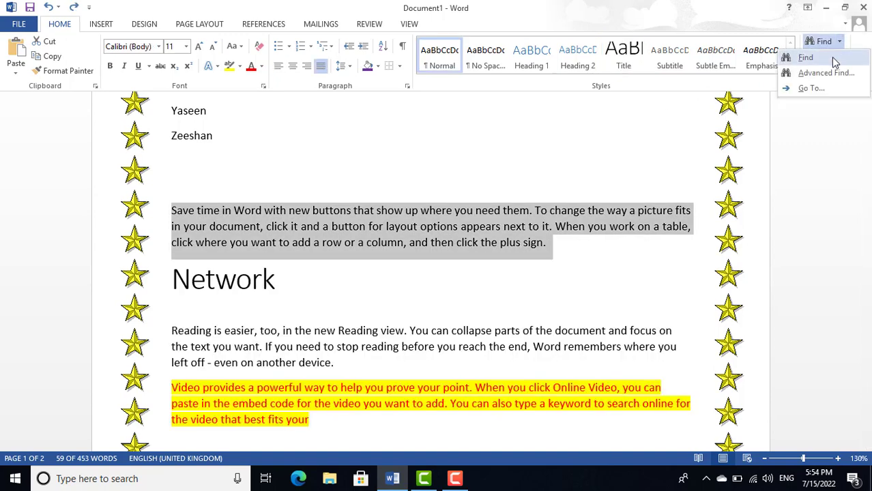
click(831, 58)
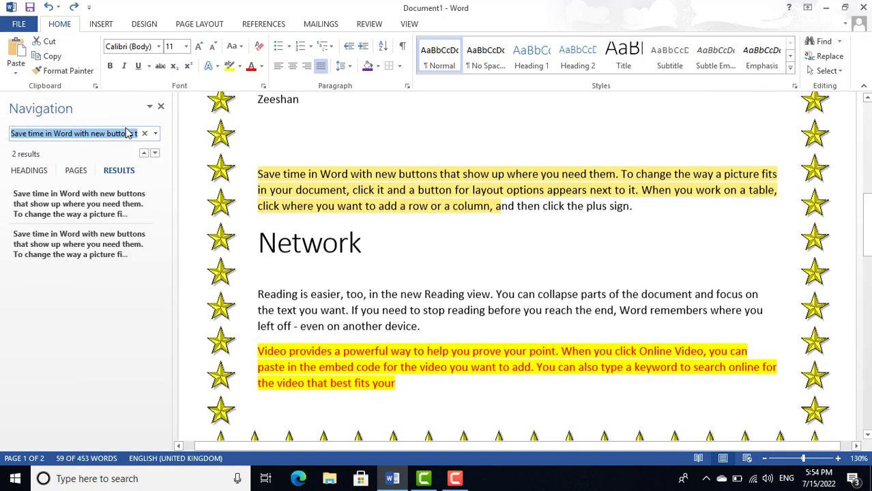
text(the)
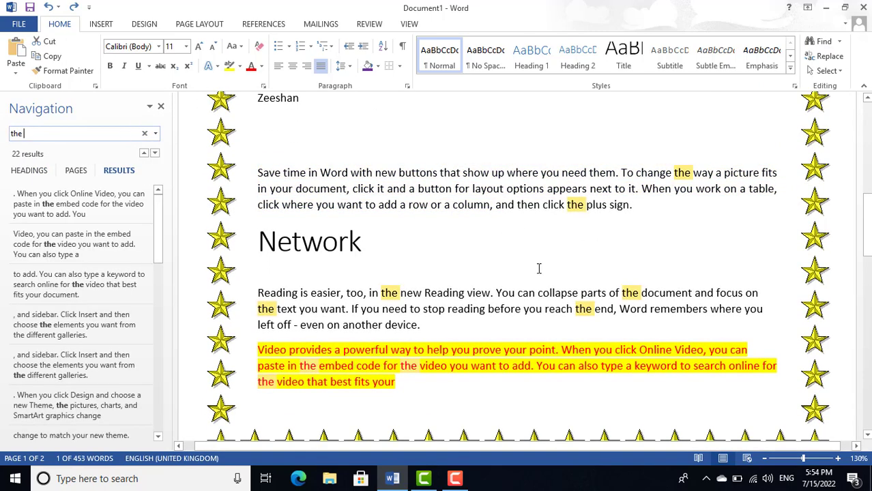
scroll(538, 268, down, 8)
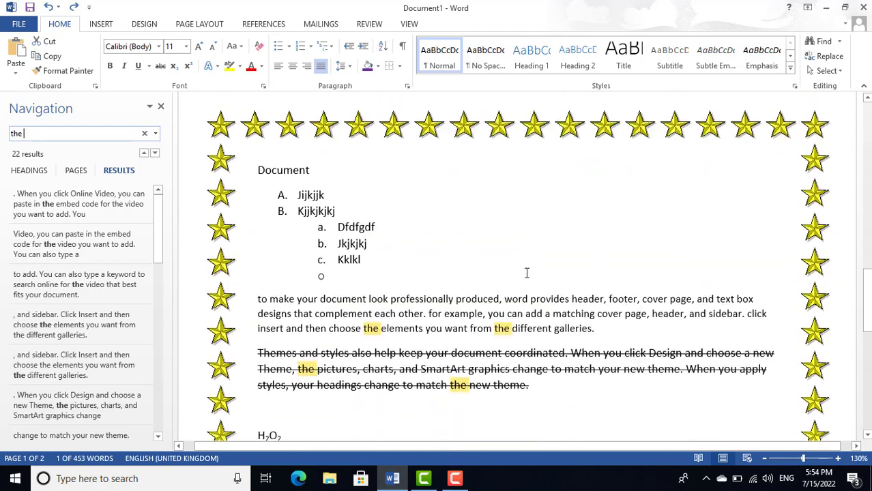
scroll(527, 273, down, 3)
key(Escape)
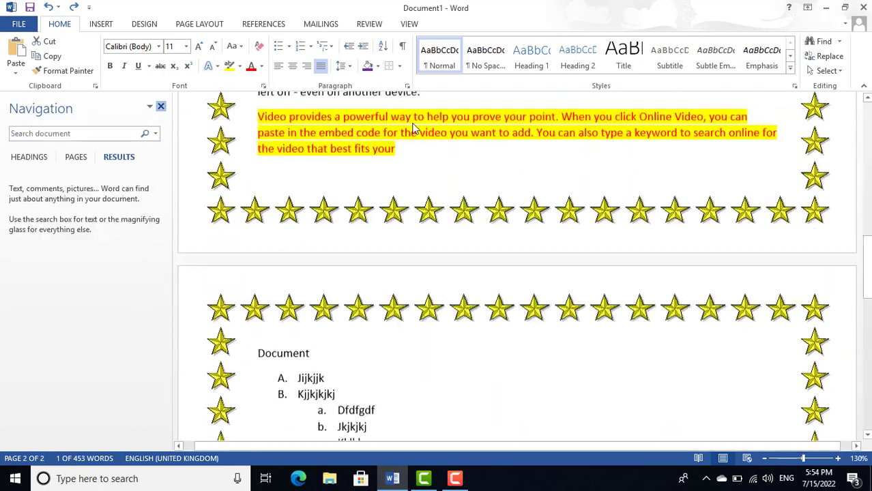
click(161, 106)
Step through several occurrences of "the" with Advanced Find, and close the dialog
click(840, 41)
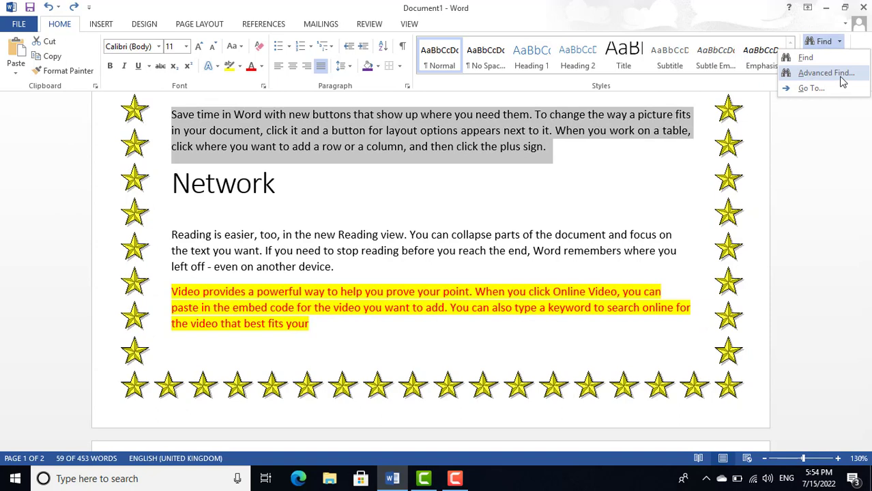
click(841, 75)
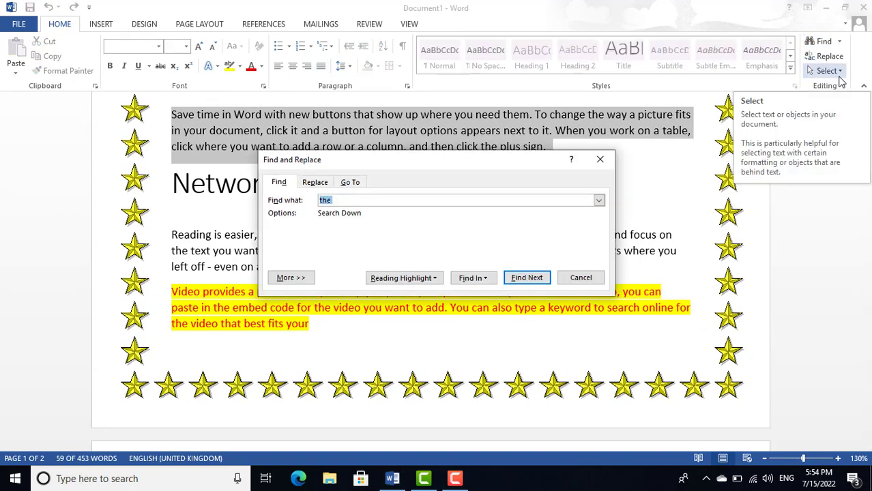
key(Return)
key(Return)
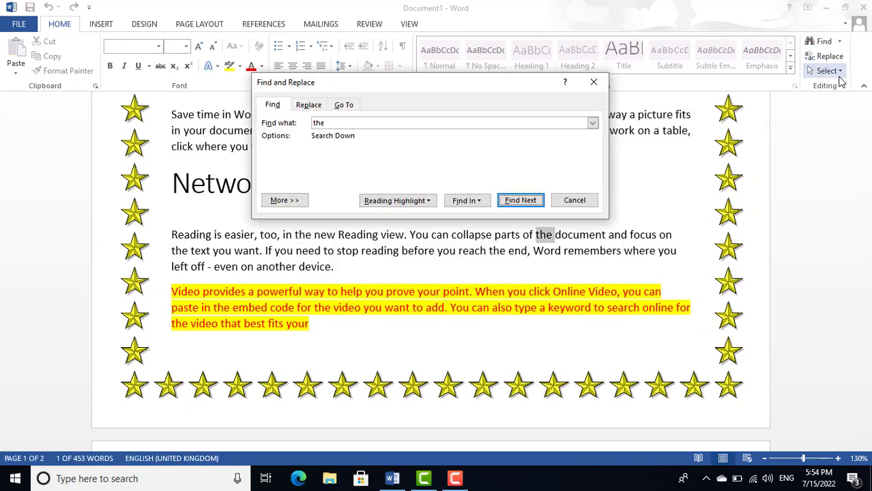
key(Return)
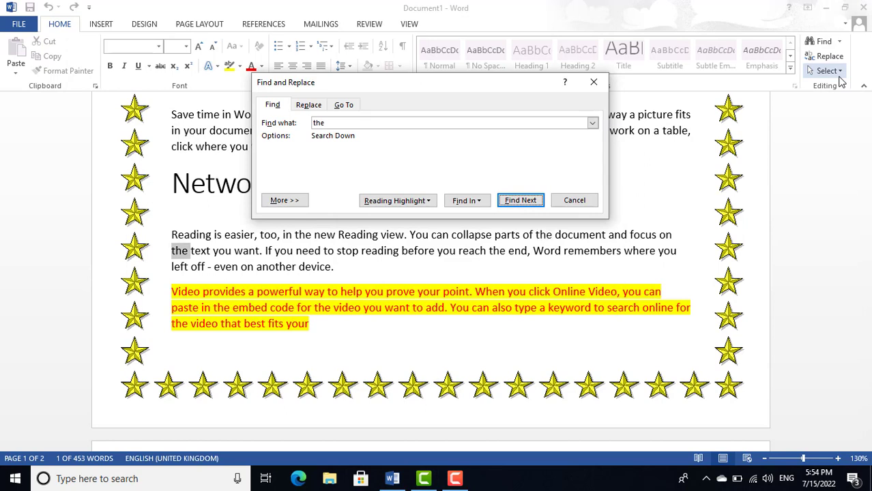
click(520, 206)
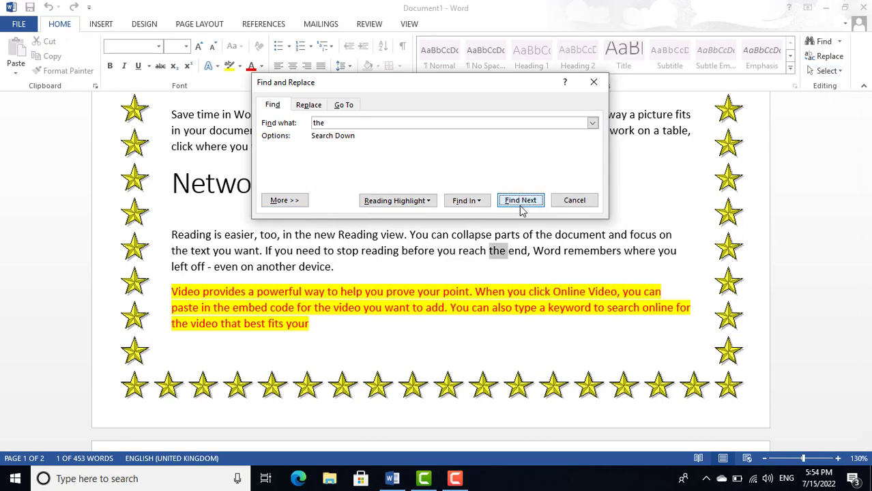
click(561, 204)
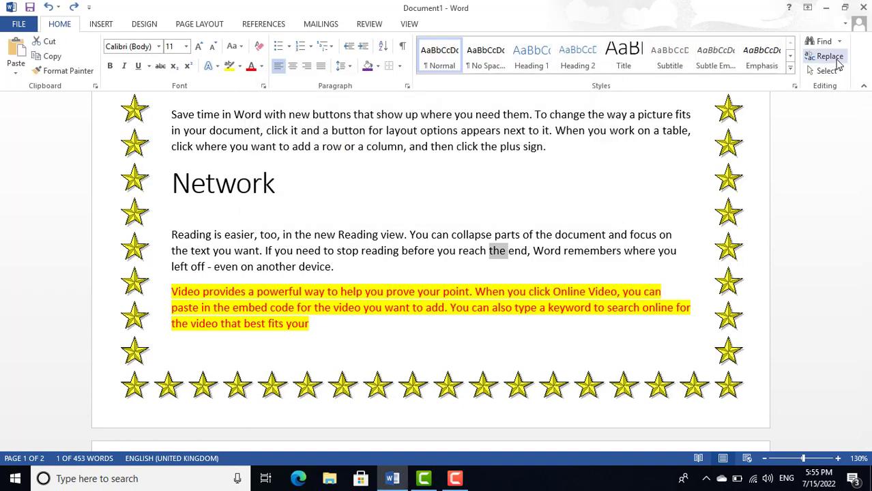
Replace all occurrences of "the" with "there" throughout the document, continuing from the beginning, and close the Replace dialog
click(838, 60)
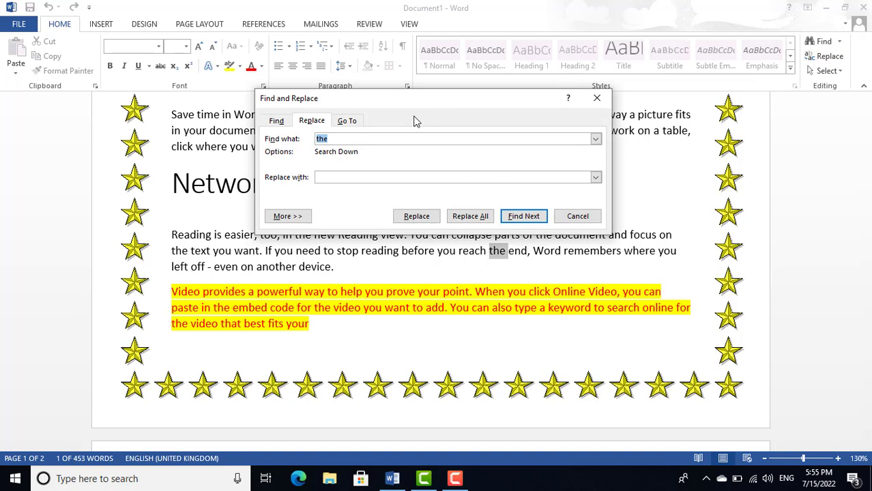
click(343, 139)
click(340, 176)
text(there)
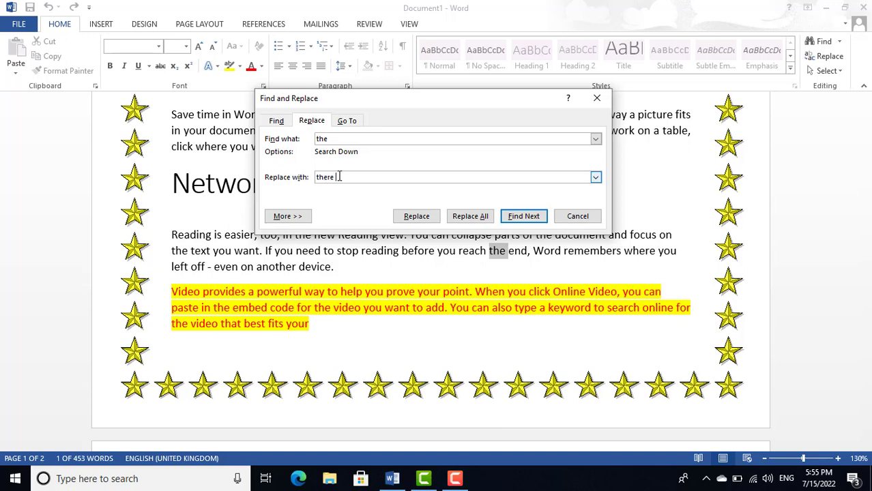
click(469, 216)
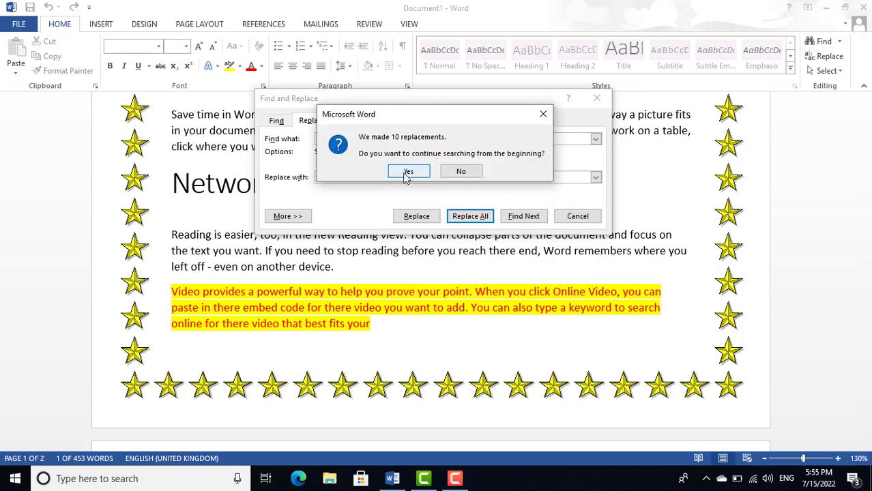
click(407, 172)
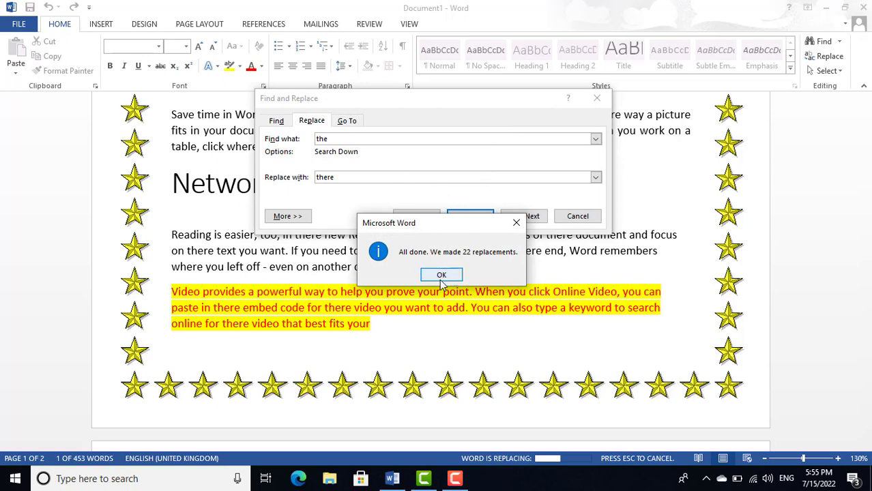
click(443, 275)
click(574, 217)
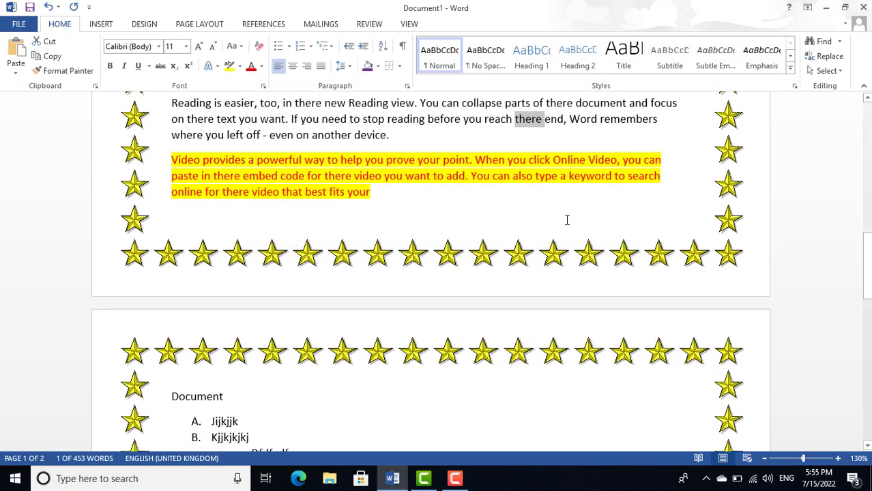
Select all of the document's content and review the selection up to the first page's start
click(826, 70)
click(795, 86)
scroll(407, 158, up, 8)
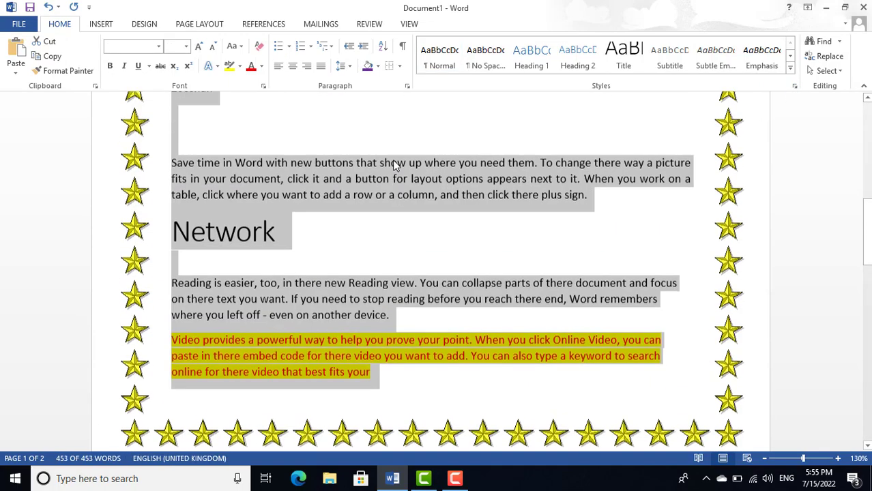
scroll(392, 164, up, 8)
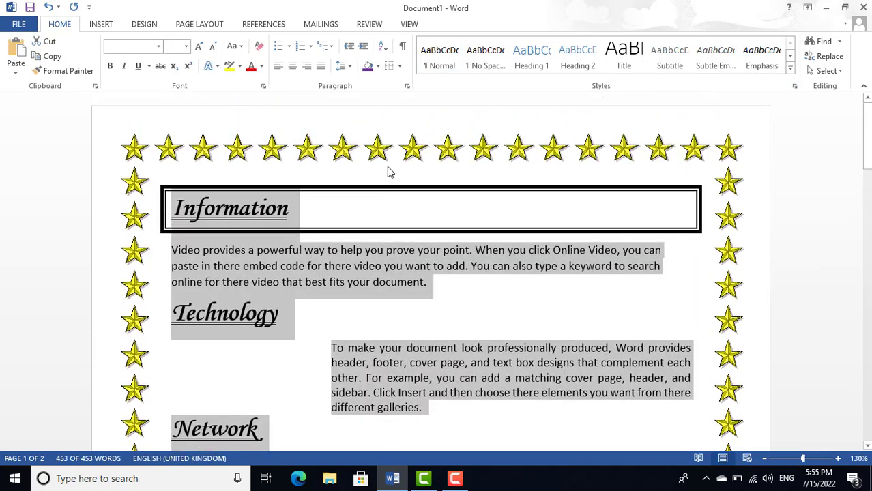